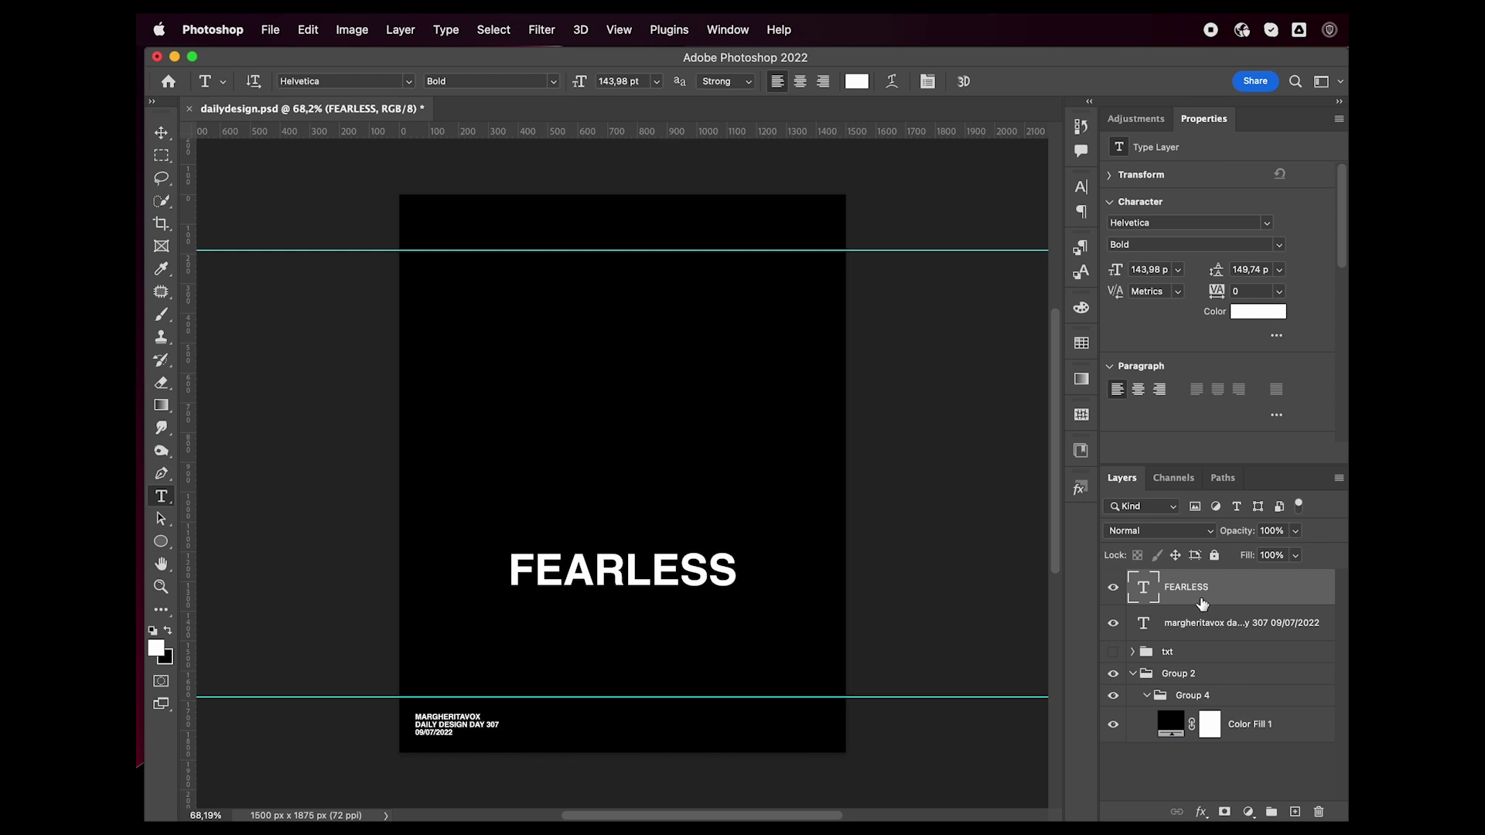
# Restrict the FEARLESS text layer's advanced blending to the blue channel only
pyautogui.doubleClick(1265, 700)
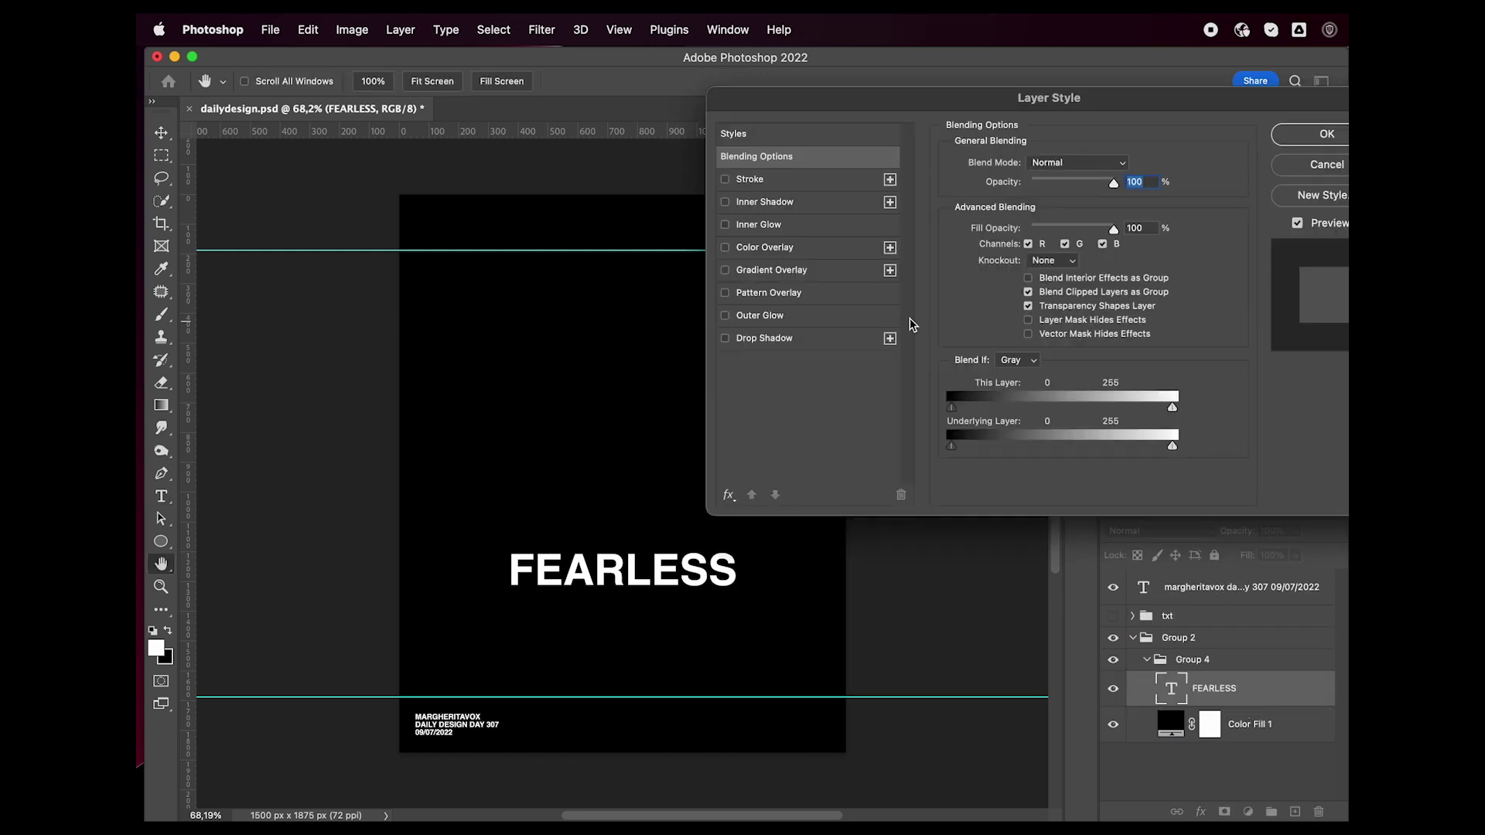
pyautogui.click(1028, 244)
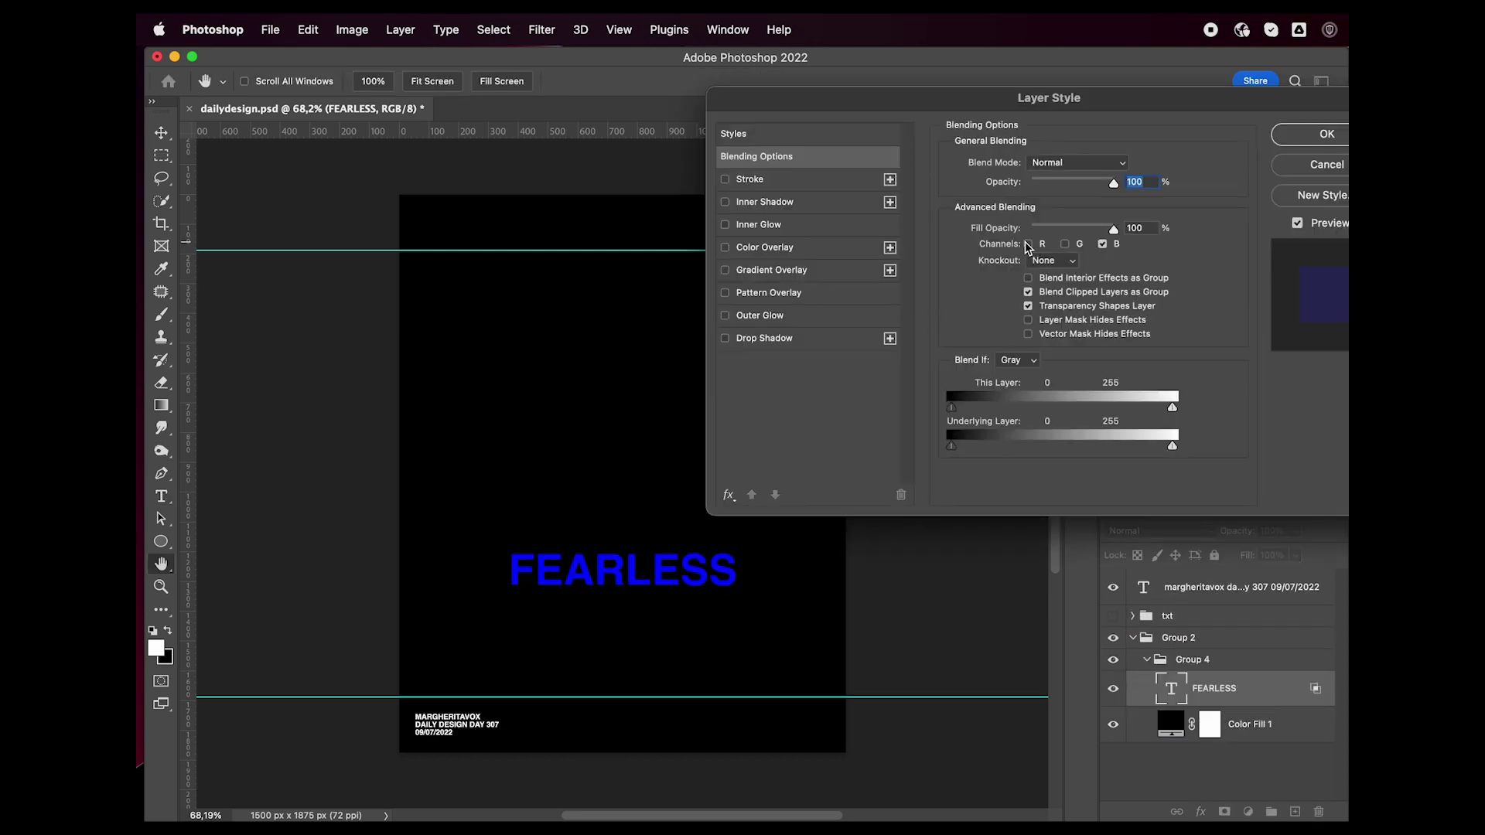
pyautogui.press('Return')
# Duplicate the blue FEARLESS text layer and restrict the copy's blending to the red channel only
pyautogui.press('super+j')
pyautogui.doubleClick(1268, 692)
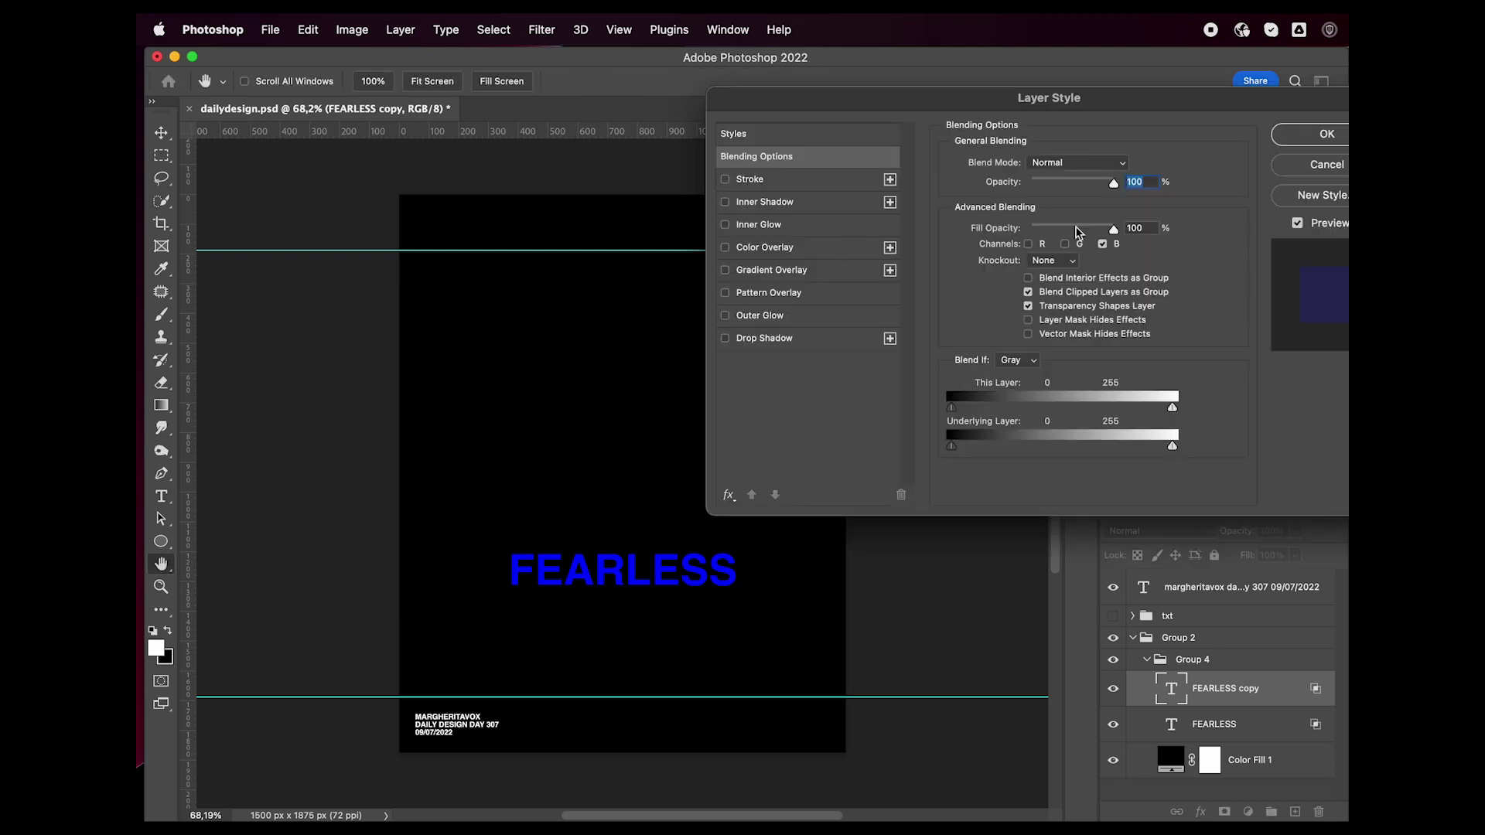
pyautogui.click(1028, 245)
pyautogui.click(1320, 139)
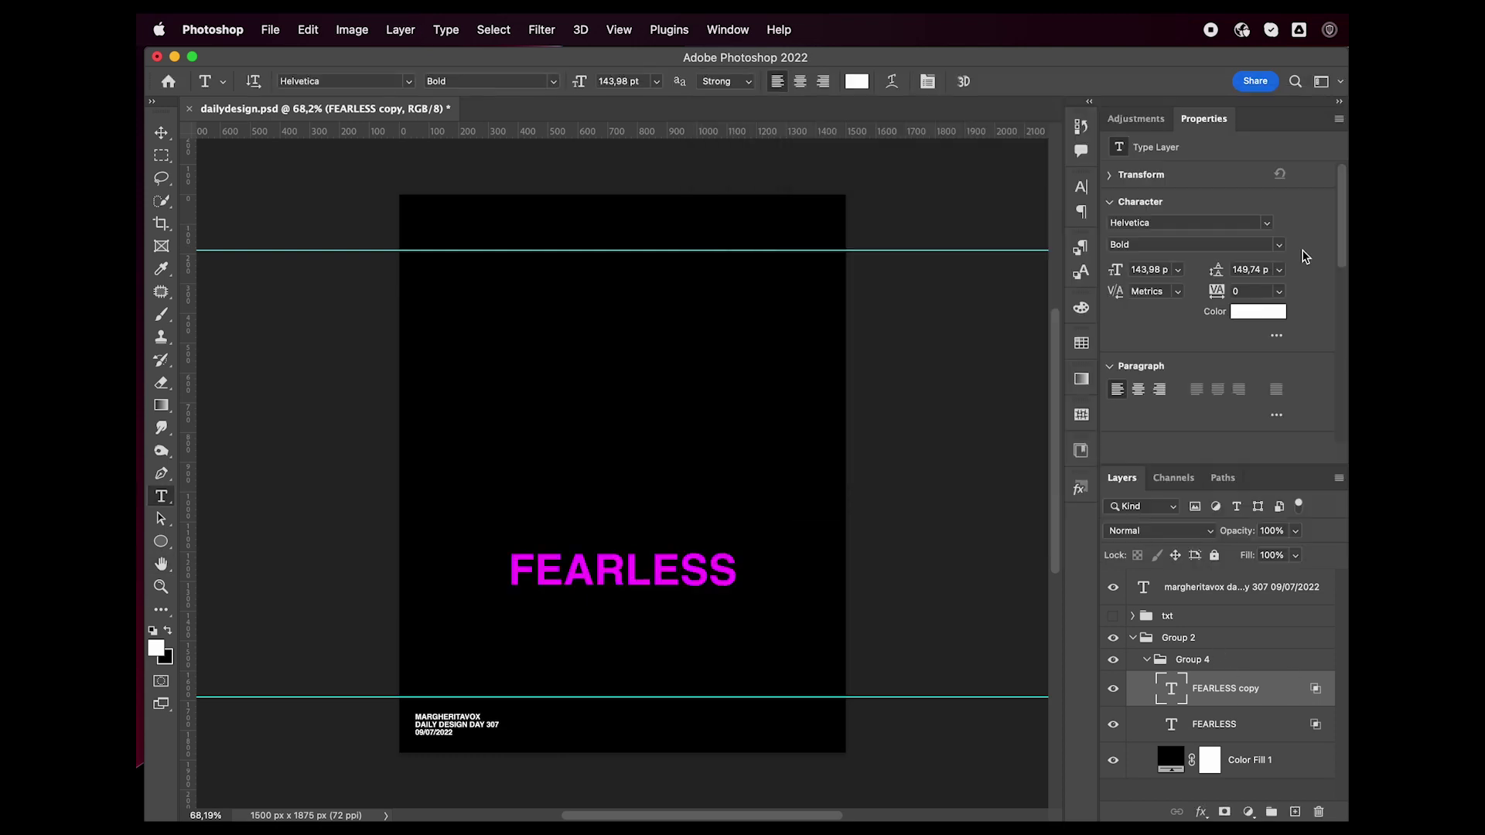
# Nudge the red copy of the text slightly to the left so it is offset from the blue text
pyautogui.press('v')
pyautogui.press('Left')
pyautogui.press('Left')
pyautogui.press('Left')
pyautogui.press('Left')
pyautogui.press('Up')
pyautogui.press('Up')
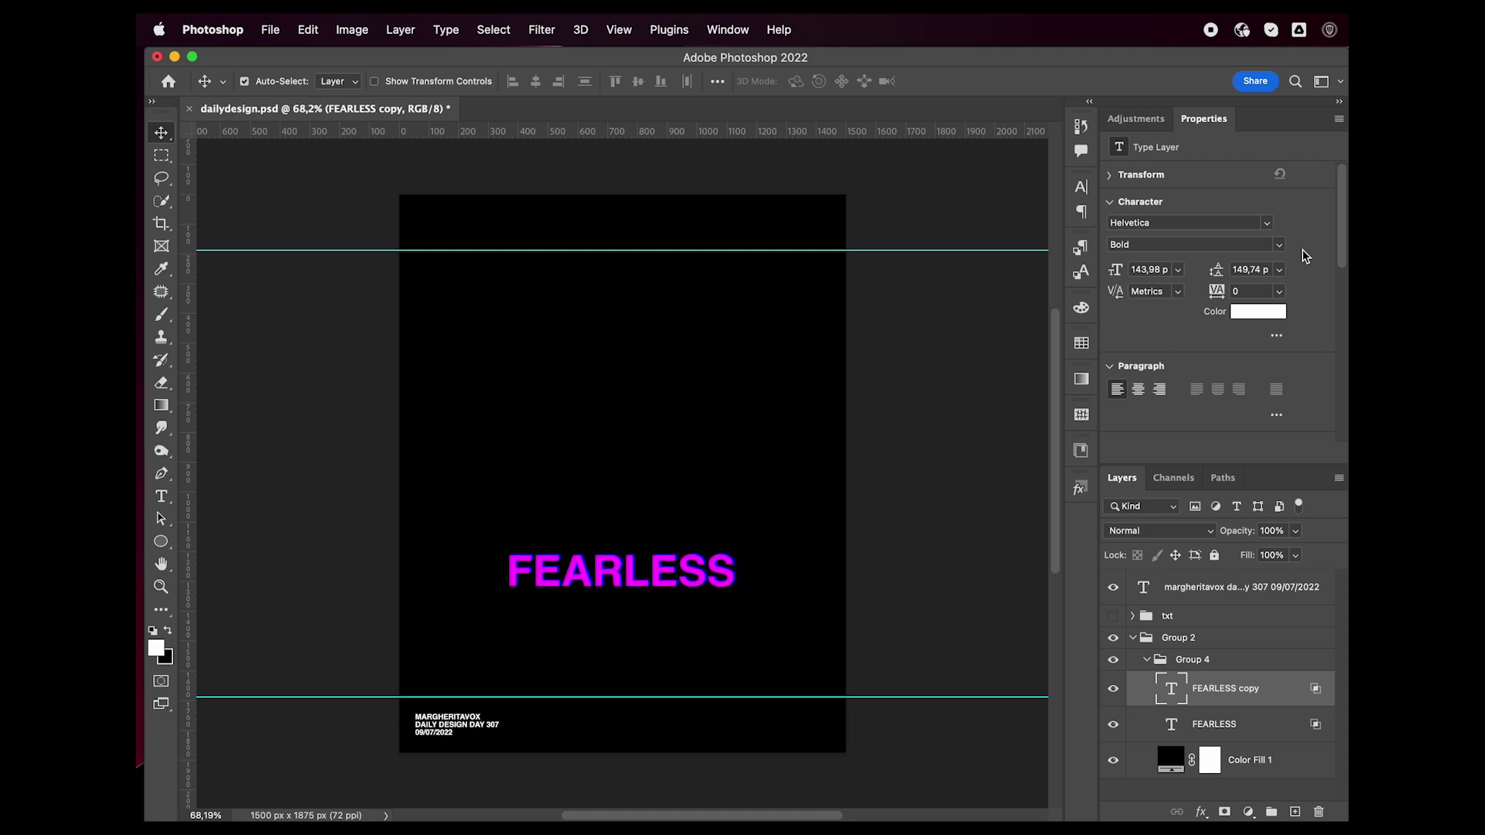
# Duplicate the red text copy and restrict the new layer's blending to the green channel only
pyautogui.press('super+j')
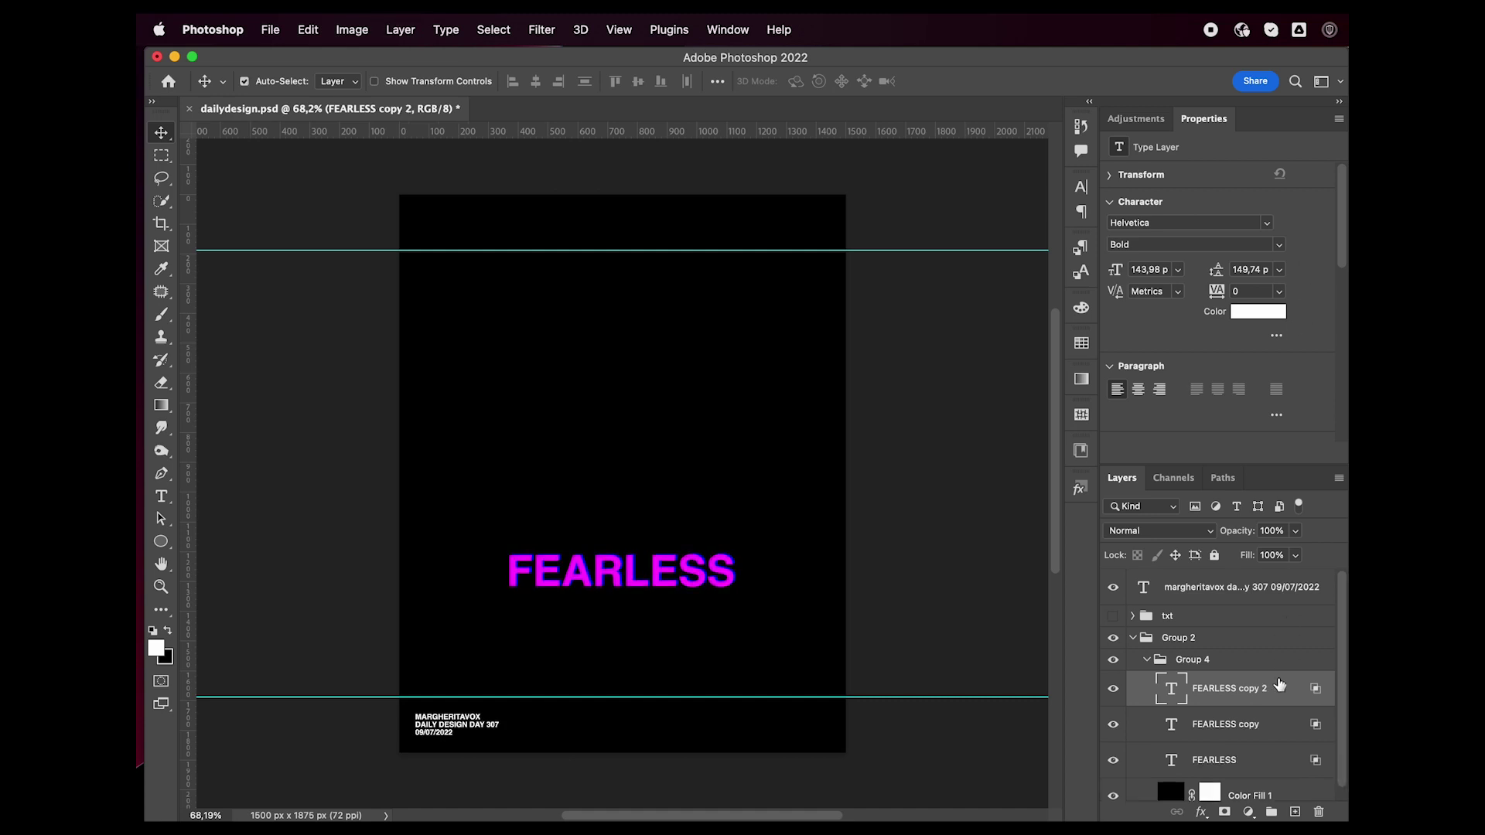
pyautogui.doubleClick(1279, 686)
pyautogui.click(1065, 245)
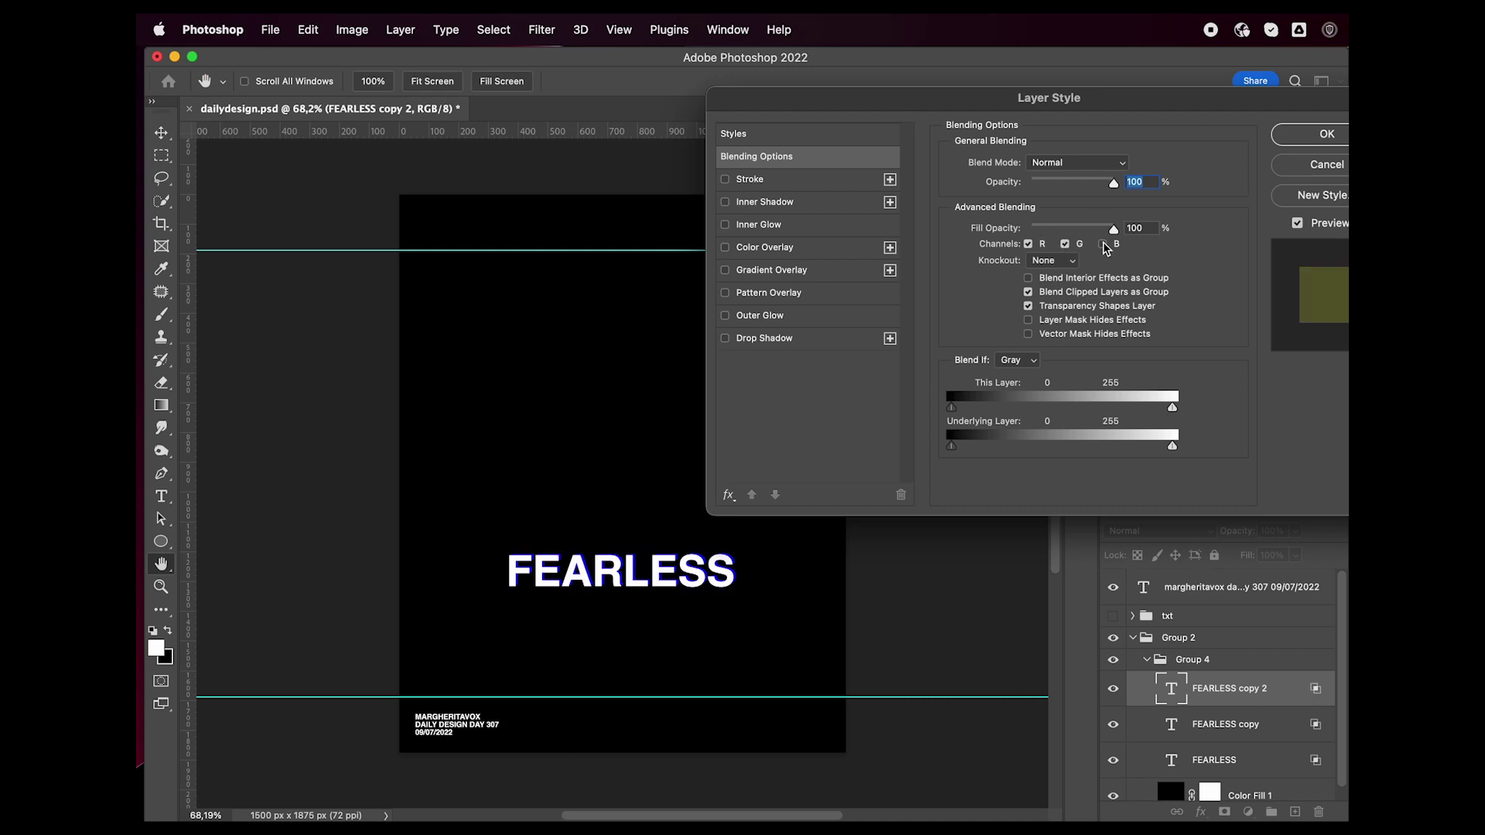
pyautogui.click(1028, 245)
pyautogui.click(1326, 134)
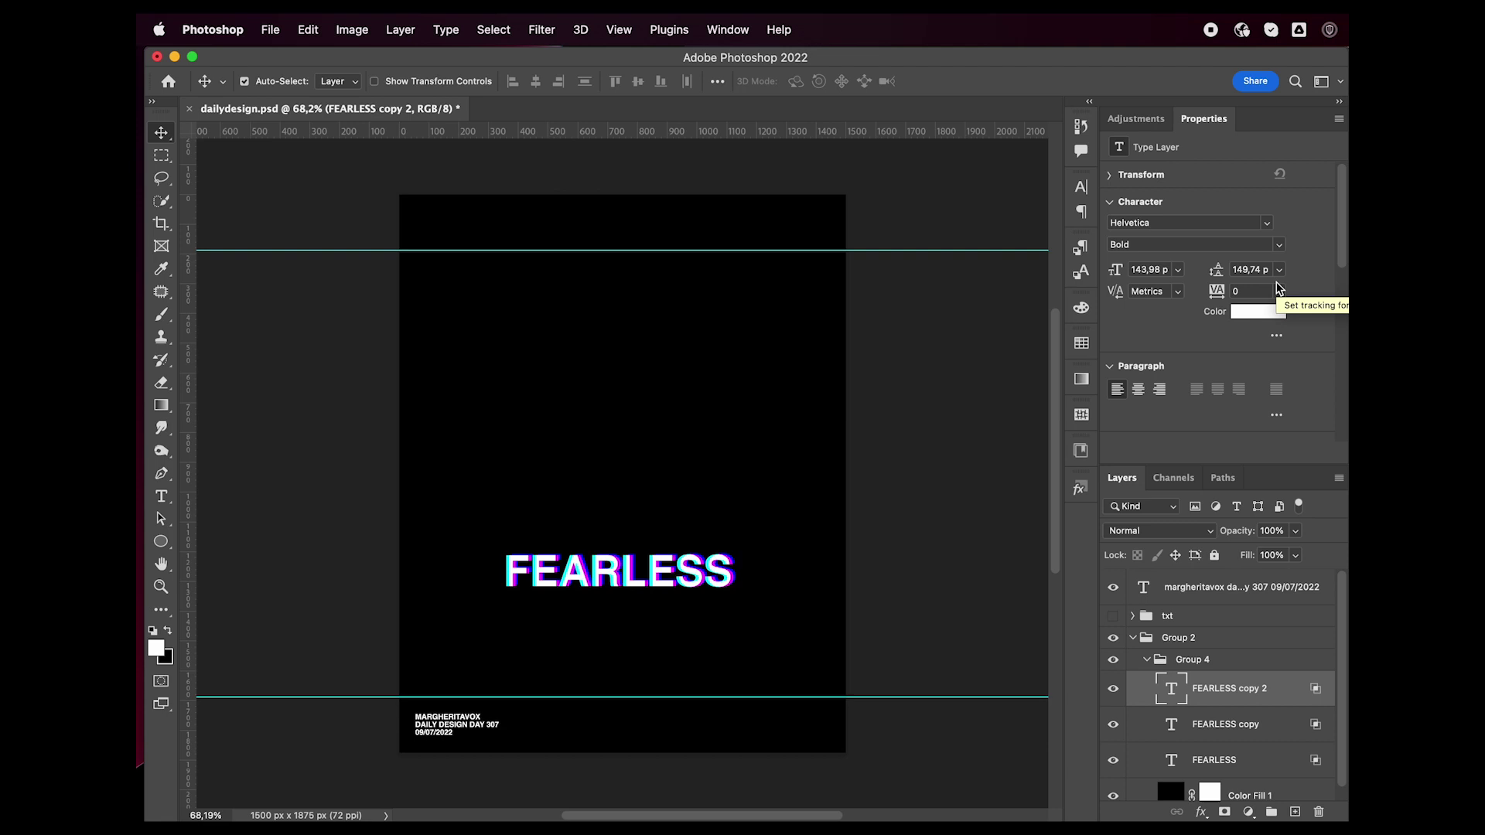
# Nudge the green copy of the text slightly up and left to fine-tune the RGB split
pyautogui.press('Up')
pyautogui.press('Up')
pyautogui.press('Left')
pyautogui.press('Left')
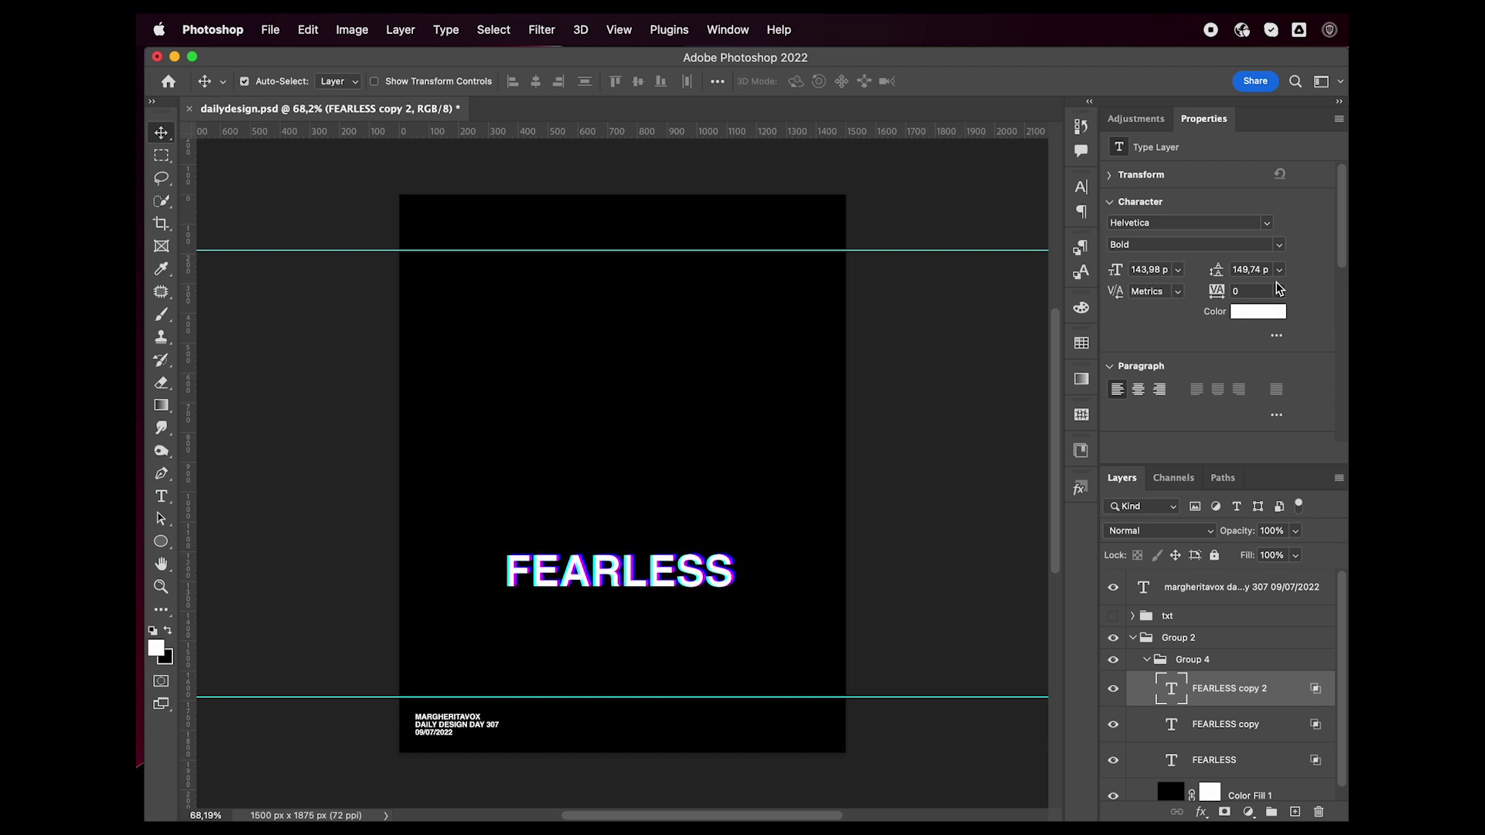
pyautogui.press('Right')
pyautogui.press('Down')
pyautogui.press('Right')
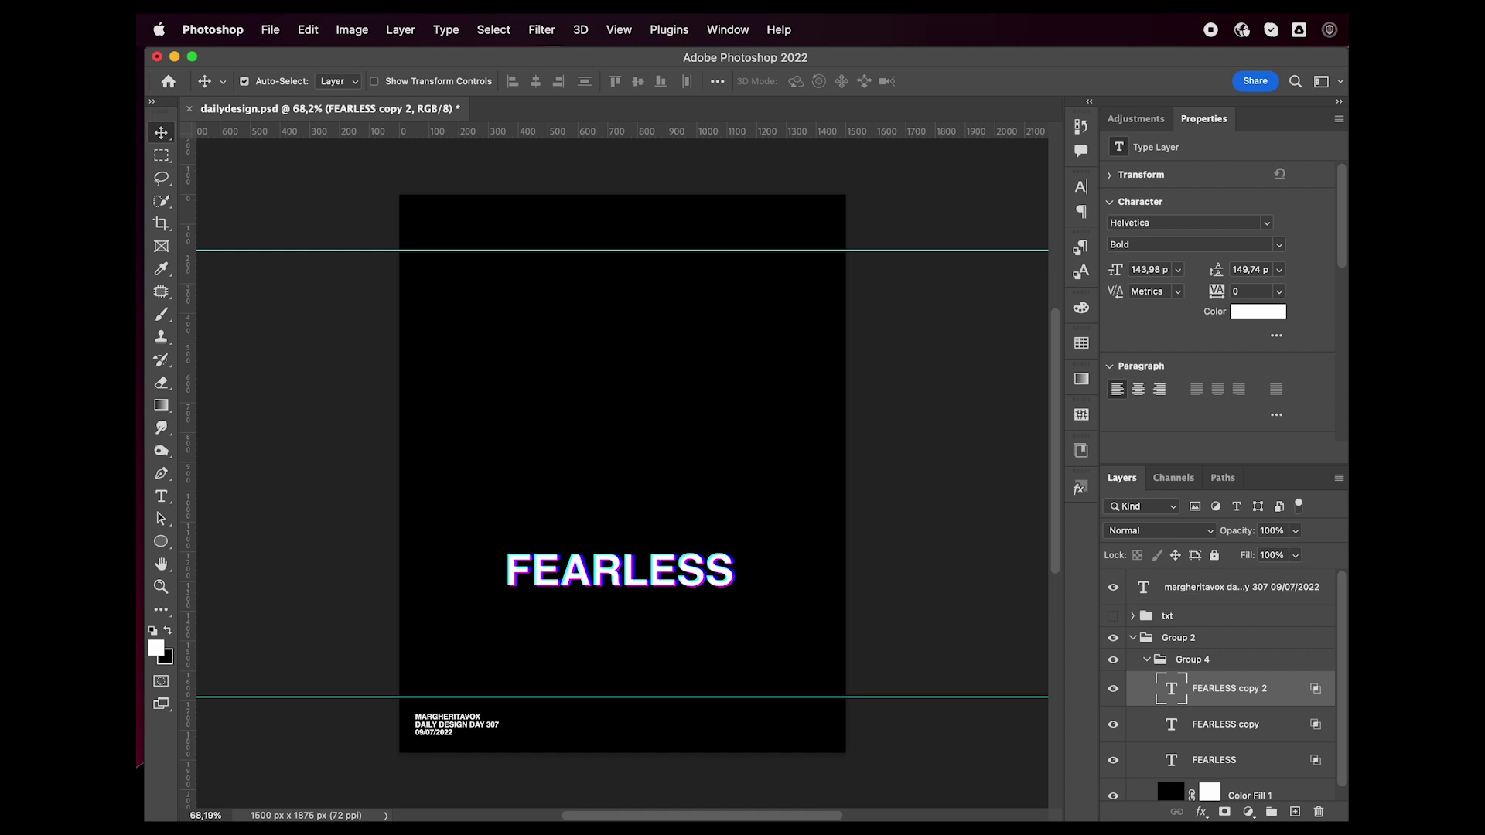
# Group the three FEARLESS text layers and merge a duplicate of the group, keeping the original group hidden
pyautogui.keyDown('shift'); pyautogui.click(1266, 762); pyautogui.keyUp('shift')
pyautogui.press('super+g')
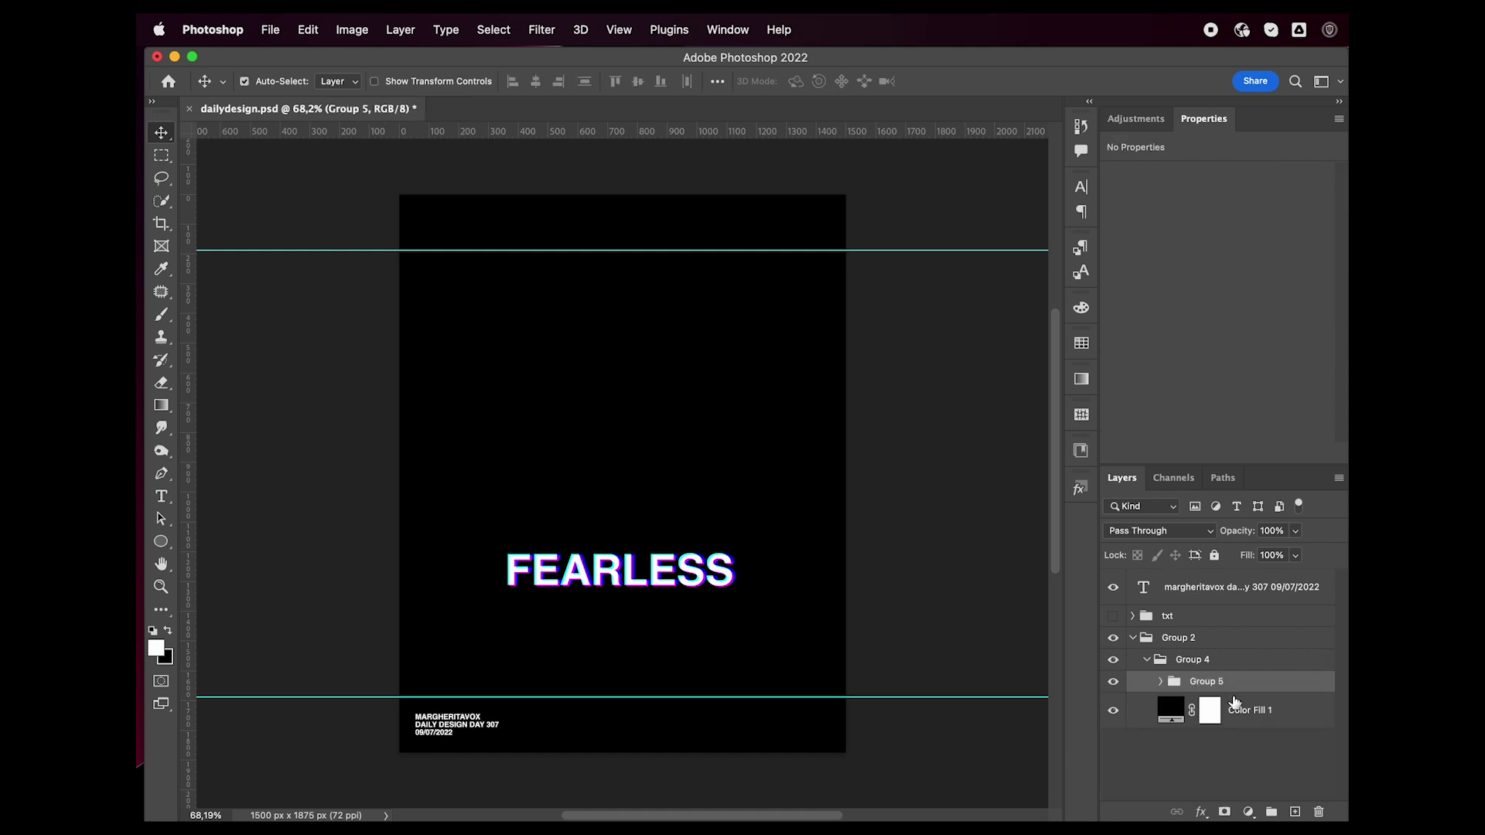
pyautogui.press('super+j')
pyautogui.click(1115, 703)
pyautogui.rightClick(1216, 685)
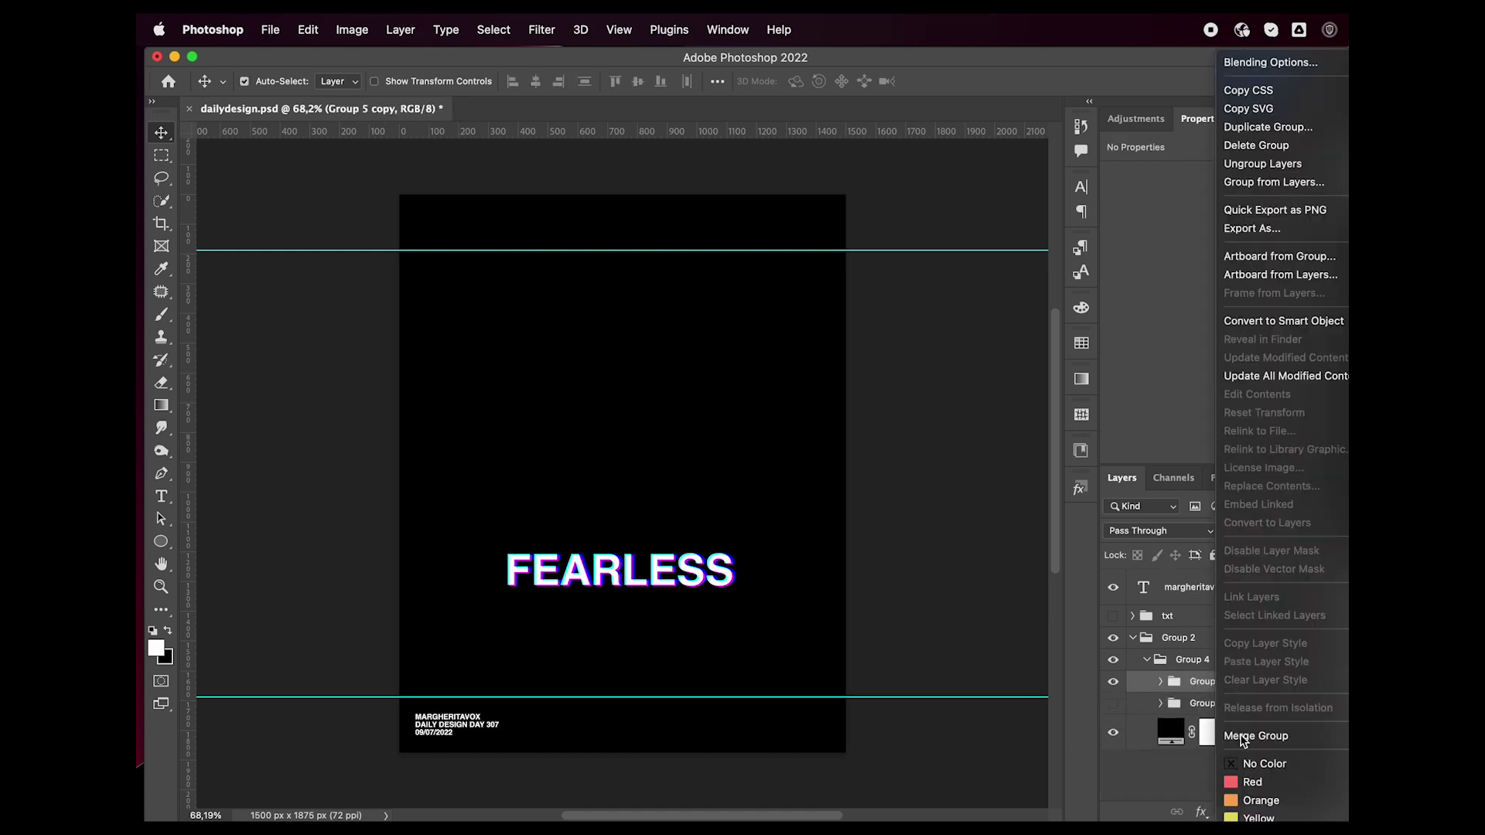
pyautogui.click(1237, 730)
# Copy a thin strip across the top of the merged lettering to a new layer and stretch it upward to about 1583% height
pyautogui.press('m')
pyautogui.moveTo(473, 535); pyautogui.dragTo(758, 557)
pyautogui.press('super+j')
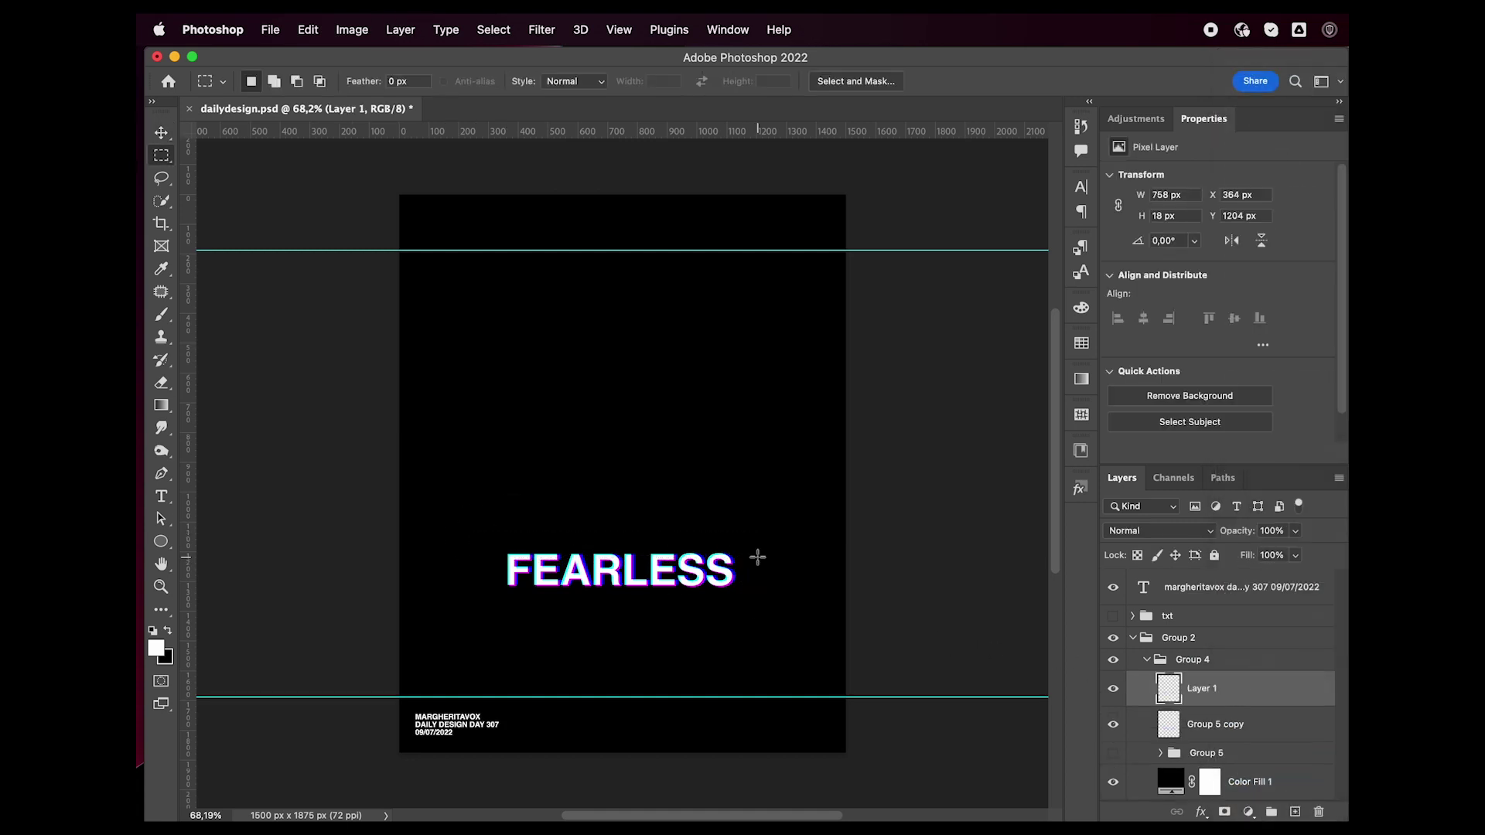
pyautogui.press('super+t')
pyautogui.moveTo(665, 553); pyautogui.dragTo(672, 471)
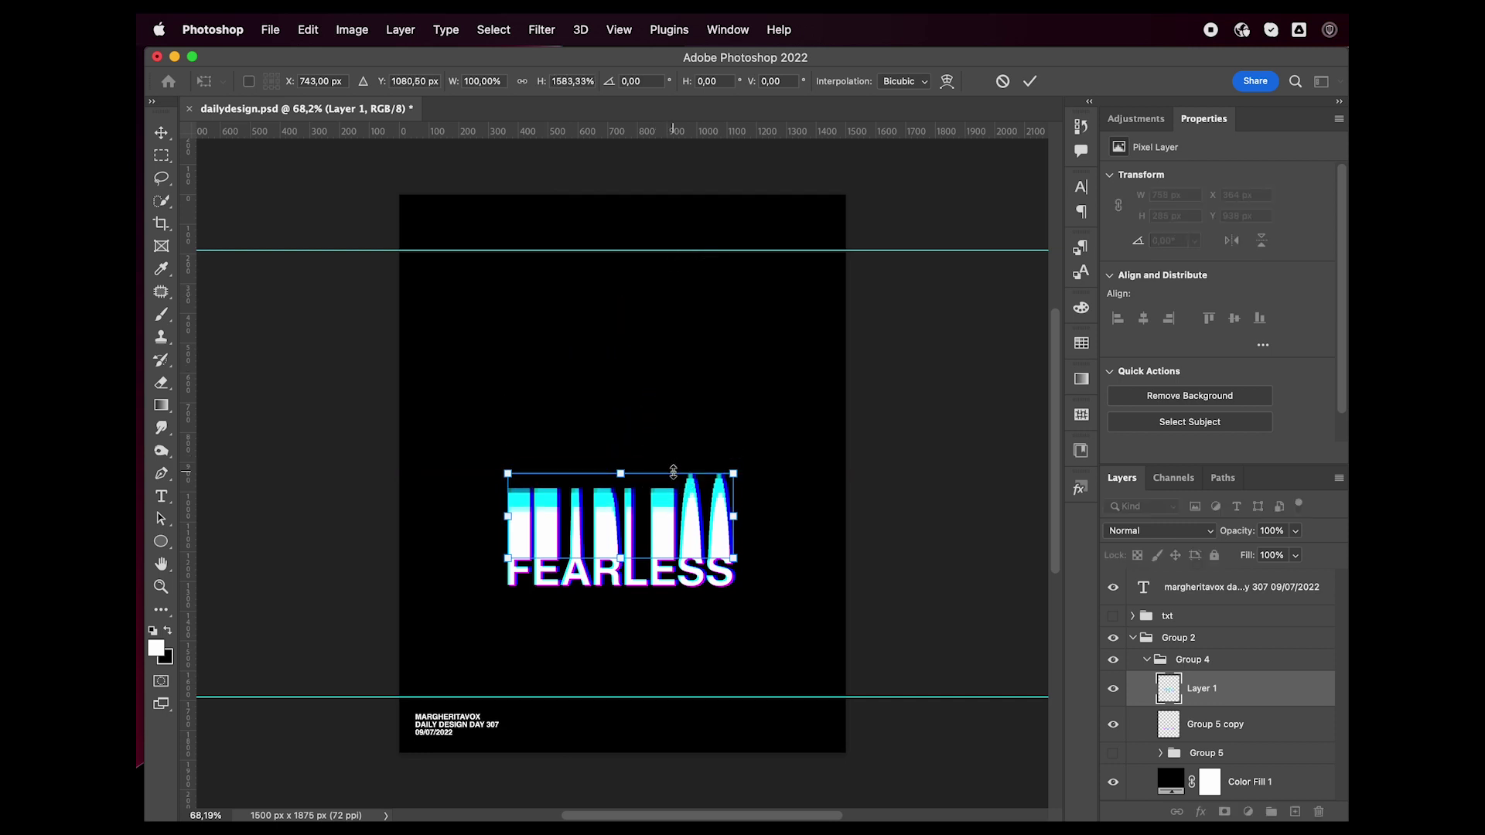
pyautogui.press('Return')
# Merge the stretched strip layer with the merged FEARLESS lettering below it
pyautogui.keyDown('shift'); pyautogui.click(1253, 725); pyautogui.keyUp('shift')
pyautogui.rightClick(1266, 778)
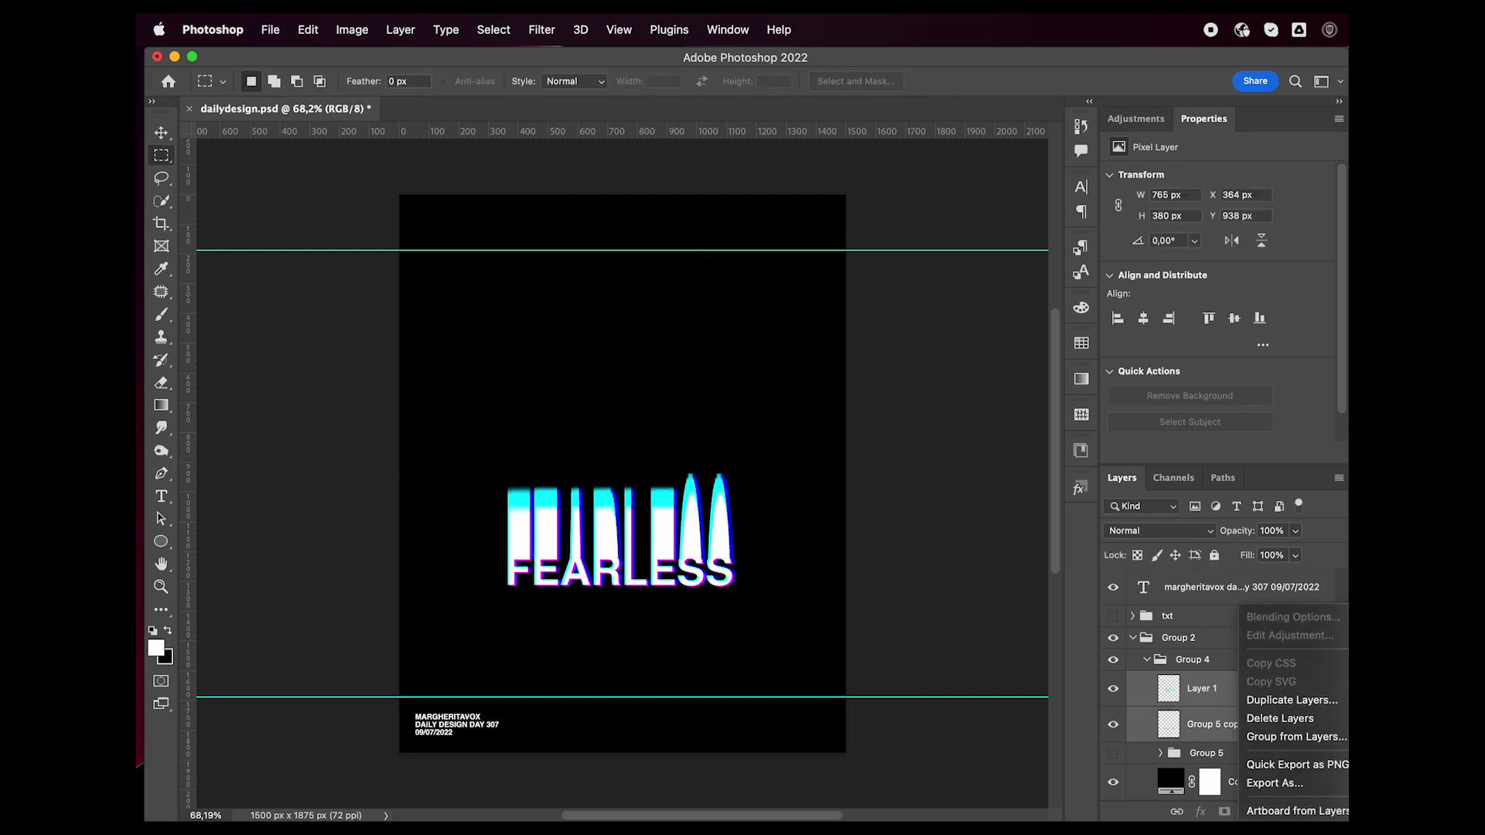
pyautogui.click(1279, 732)
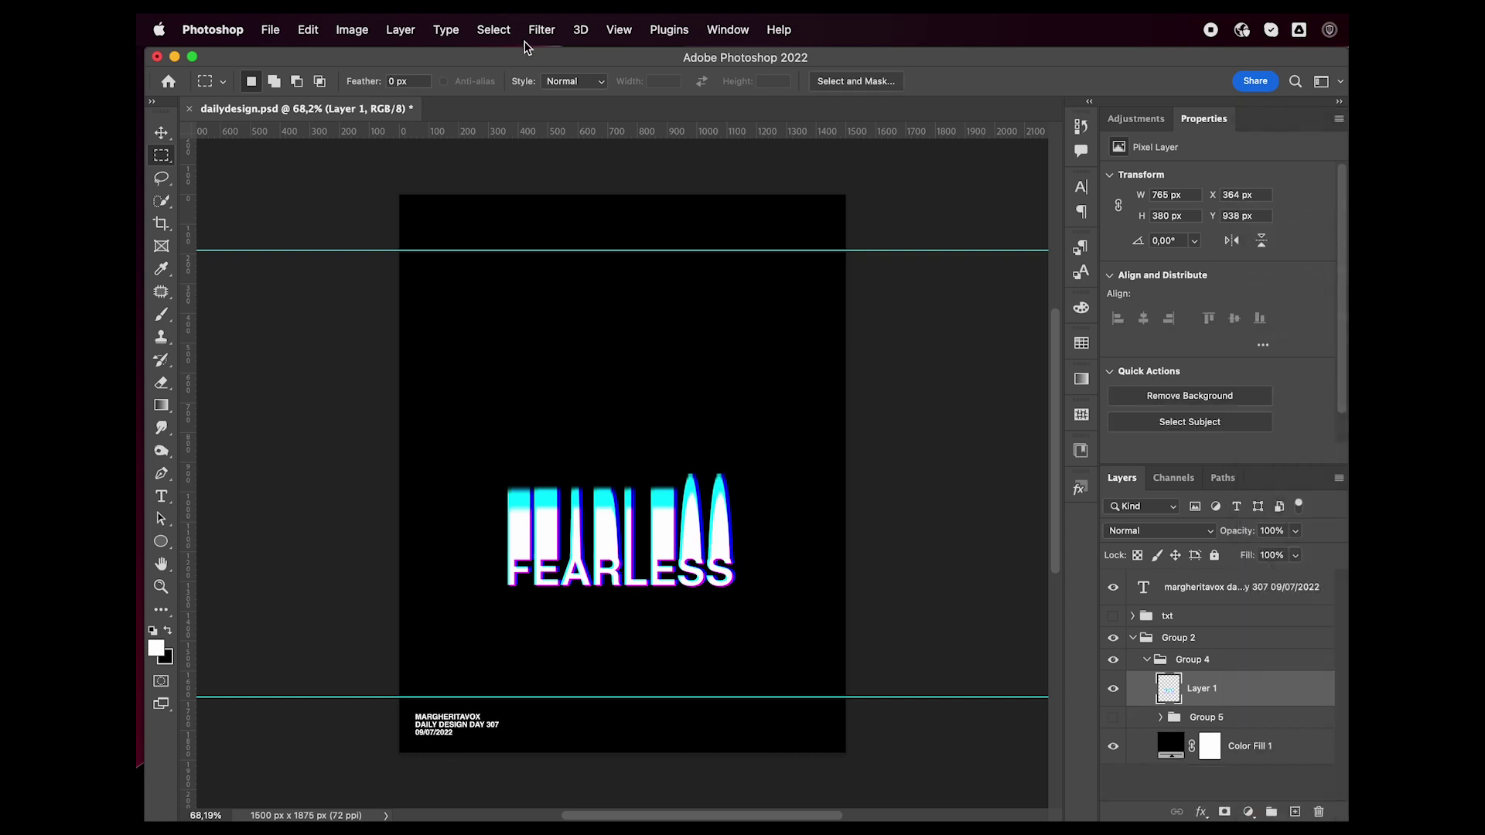
# Open the merged lettering in the Liquify filter with the Forward Warp tool and a much smaller brush
pyautogui.click(541, 30)
pyautogui.click(558, 197)
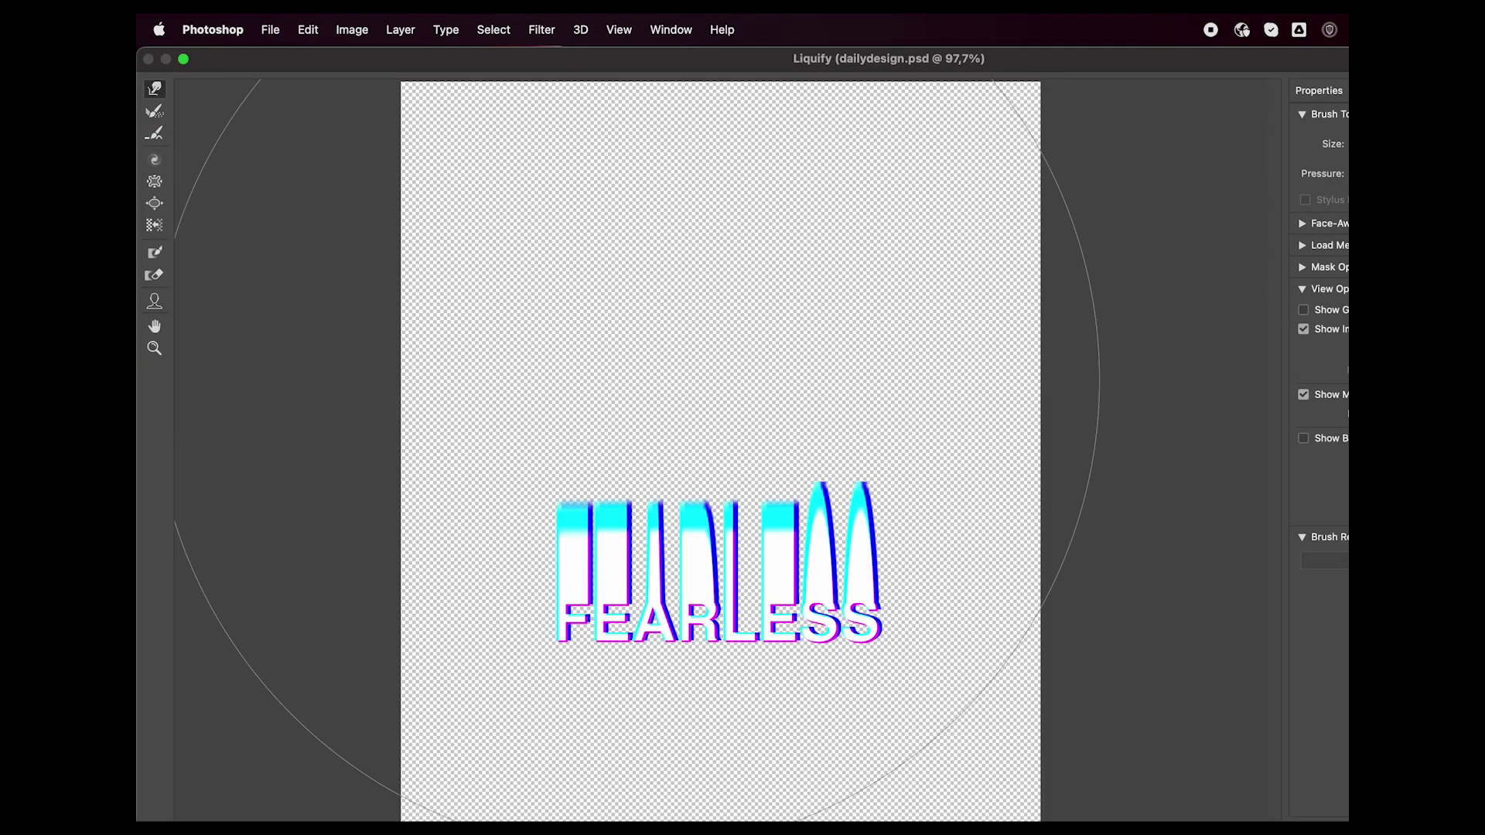
pyautogui.click(155, 87)
pyautogui.moveTo(735, 497)
pyautogui.mouseDown()
pyautogui.moveTo(610, 467)
pyautogui.moveTo(332, 503)
pyautogui.mouseUp()
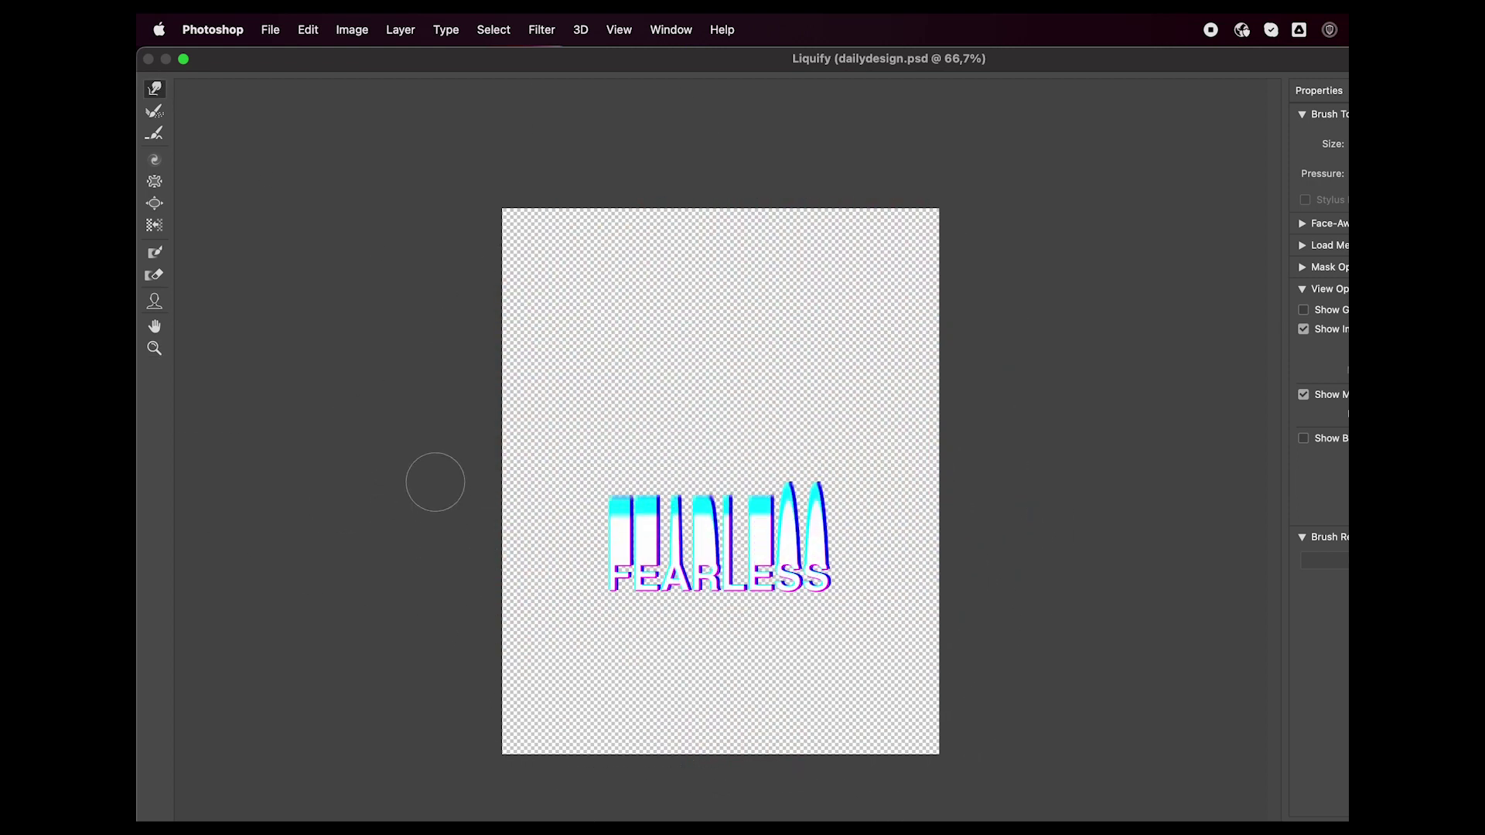
# Warp the stretched strands of the first letters, F, E and A, upward into tall wavy flames reaching the canvas's upper edge
pyautogui.moveTo(623, 529); pyautogui.dragTo(657, 302)
pyautogui.moveTo(652, 497)
pyautogui.mouseDown()
pyautogui.moveTo(598, 413)
pyautogui.moveTo(684, 271)
pyautogui.mouseUp()
pyautogui.moveTo(591, 437); pyautogui.dragTo(640, 218)
pyautogui.moveTo(615, 371); pyautogui.dragTo(619, 172)
pyautogui.moveTo(678, 534); pyautogui.dragTo(666, 429)
pyautogui.moveTo(631, 536); pyautogui.dragTo(650, 222)
pyautogui.moveTo(596, 414); pyautogui.dragTo(653, 225)
pyautogui.moveTo(645, 336); pyautogui.dragTo(639, 209)
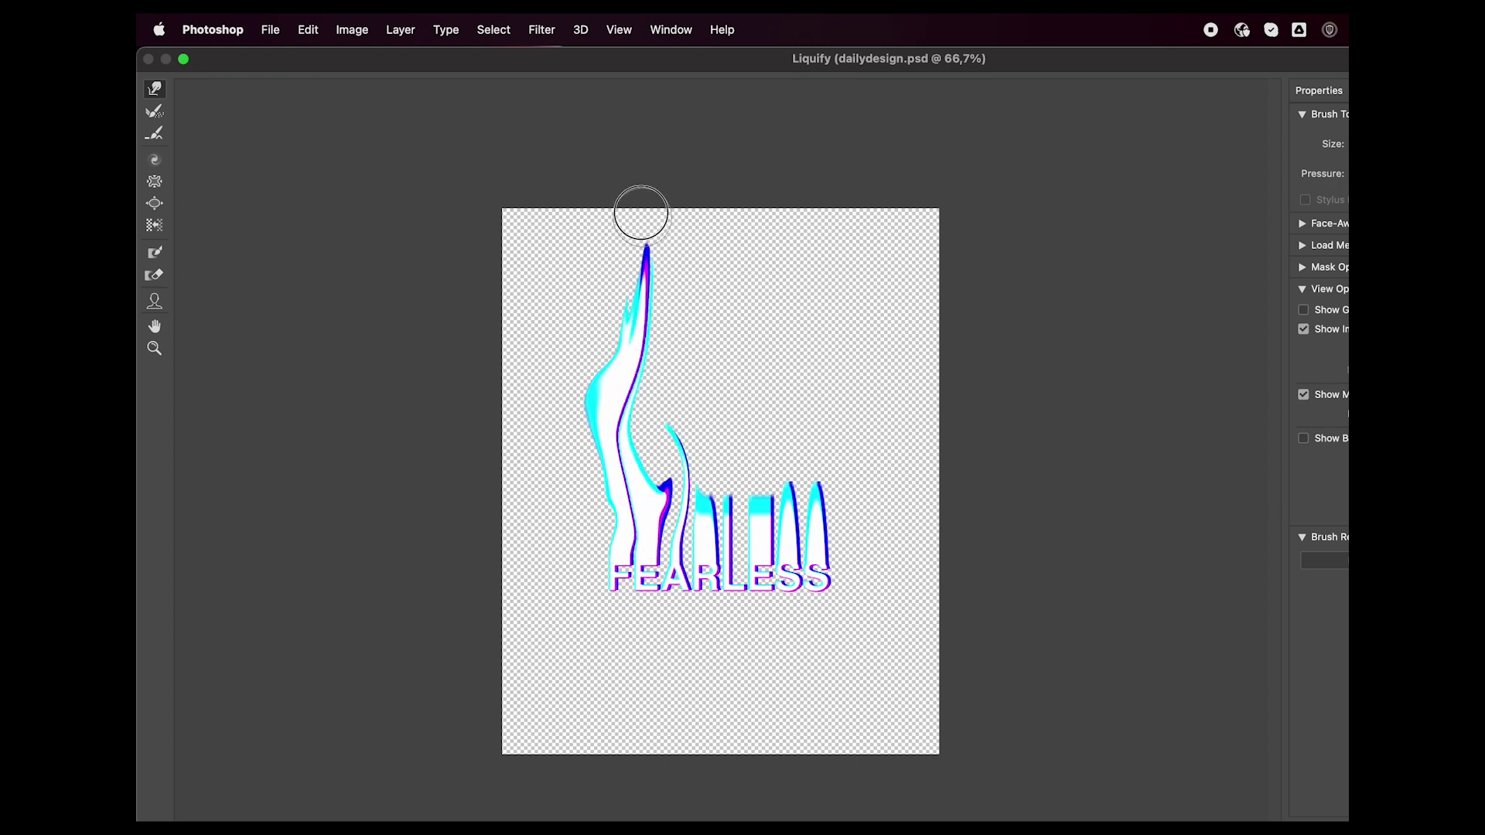
# Warp the strands above the remaining letters, from R to the final S, upward into curved flame shapes
pyautogui.moveTo(714, 520); pyautogui.dragTo(681, 391)
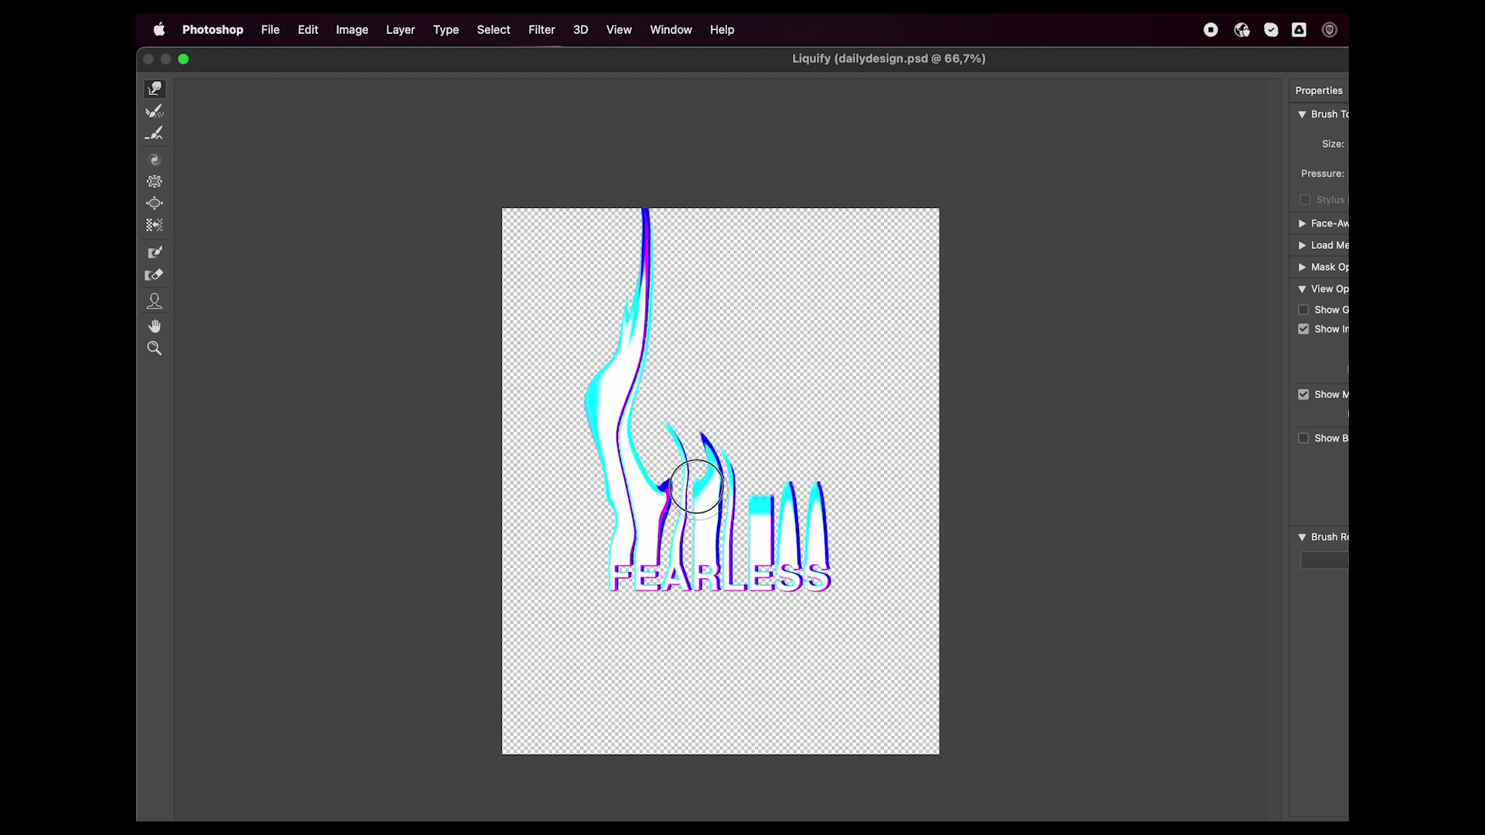
pyautogui.moveTo(697, 494); pyautogui.dragTo(715, 325)
pyautogui.moveTo(773, 517); pyautogui.dragTo(764, 404)
pyautogui.moveTo(759, 525); pyautogui.dragTo(754, 371)
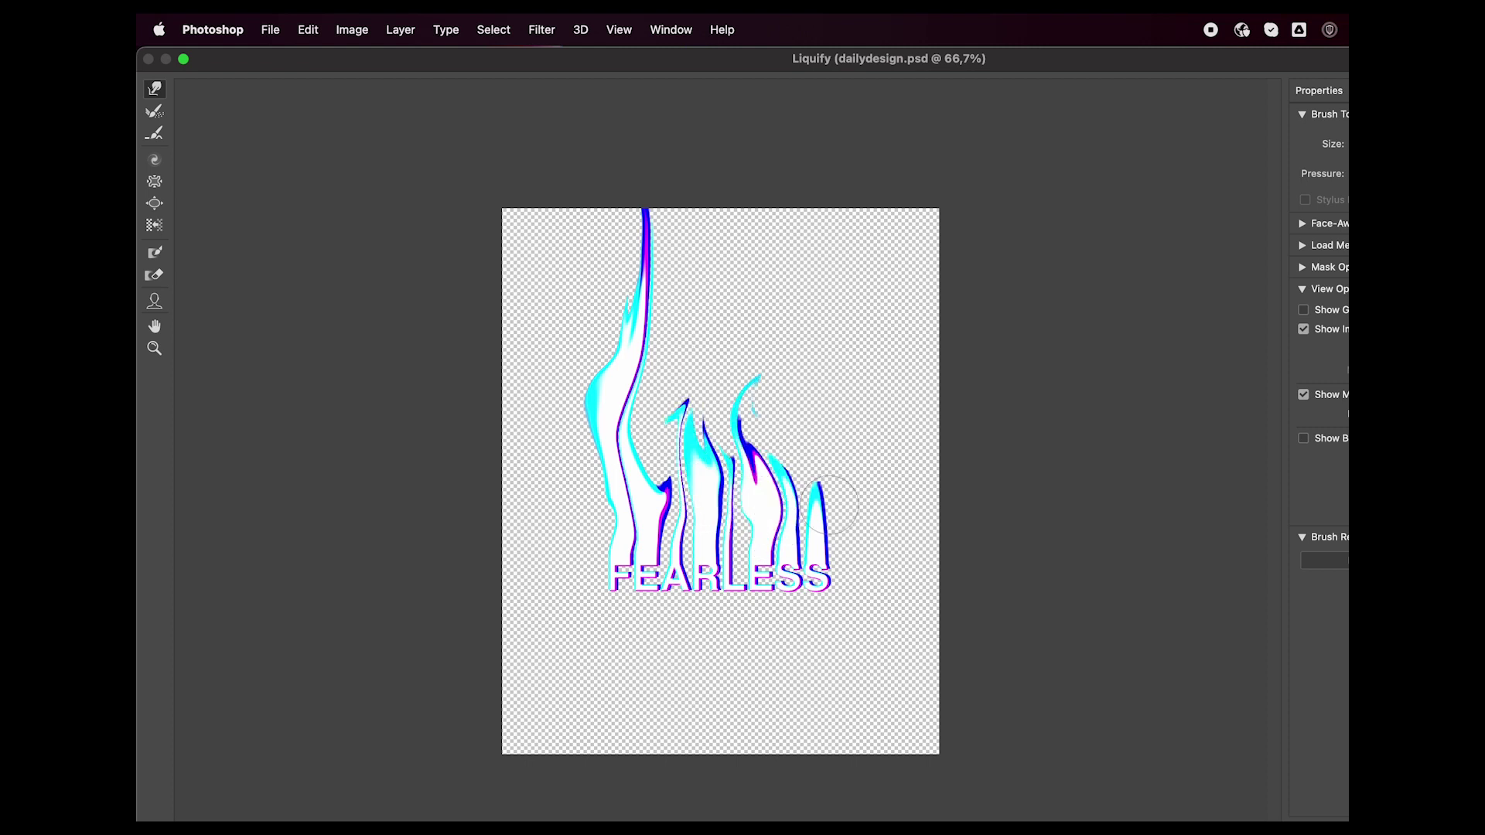
pyautogui.moveTo(821, 533); pyautogui.dragTo(810, 428)
pyautogui.moveTo(810, 486); pyautogui.dragTo(777, 340)
pyautogui.moveTo(754, 480)
pyautogui.mouseDown()
pyautogui.moveTo(766, 288)
pyautogui.moveTo(723, 395)
pyautogui.moveTo(779, 258)
pyautogui.mouseUp()
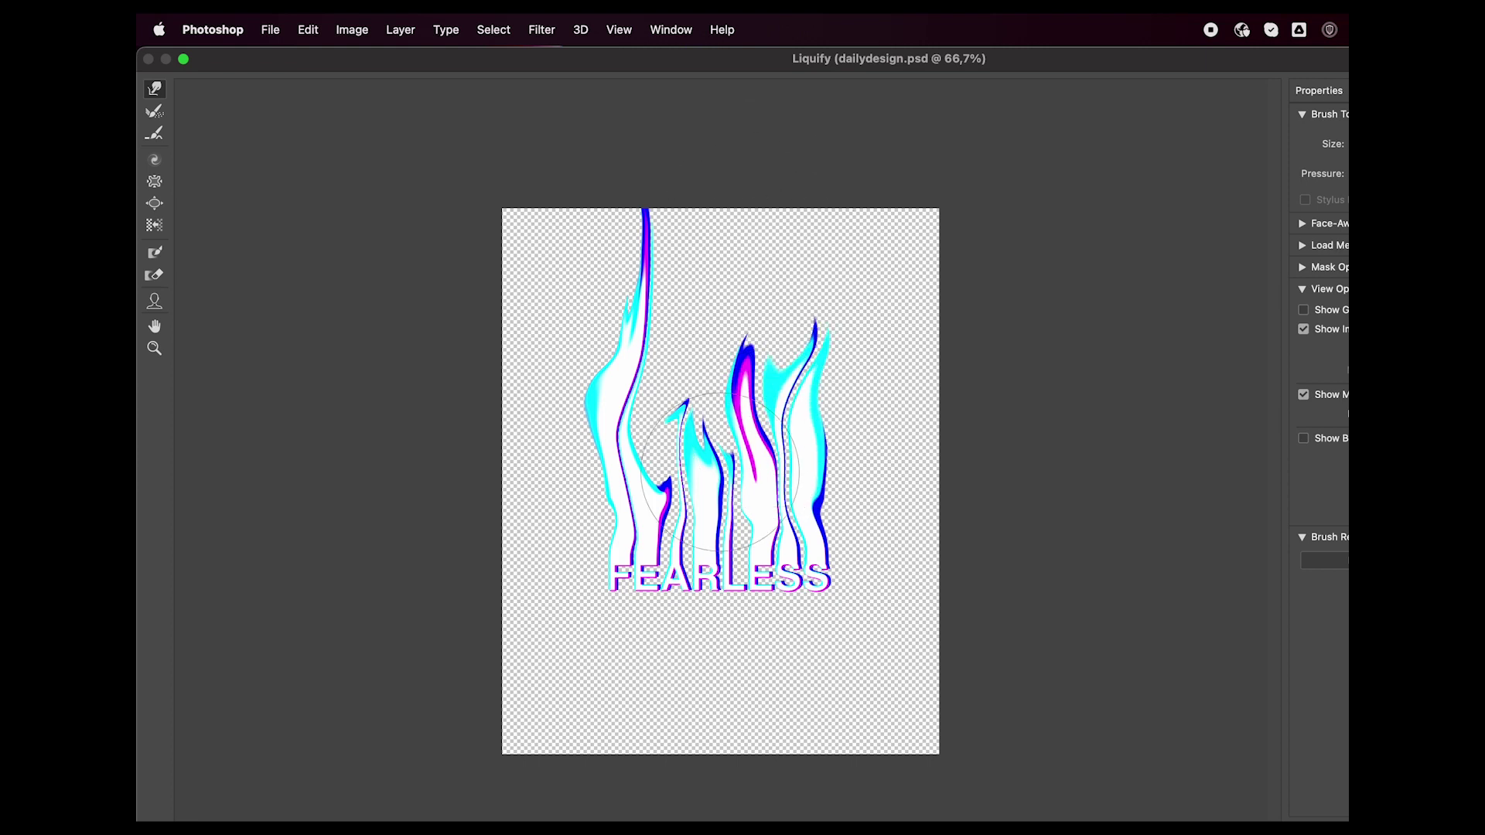
# Pull the strands up into long flowing waves with a larger warp brush and apply the Liquify filter
pyautogui.moveTo(738, 495); pyautogui.dragTo(755, 206)
pyautogui.moveTo(786, 455)
pyautogui.mouseDown()
pyautogui.moveTo(825, 334)
pyautogui.moveTo(705, 180)
pyautogui.moveTo(762, 139)
pyautogui.mouseUp()
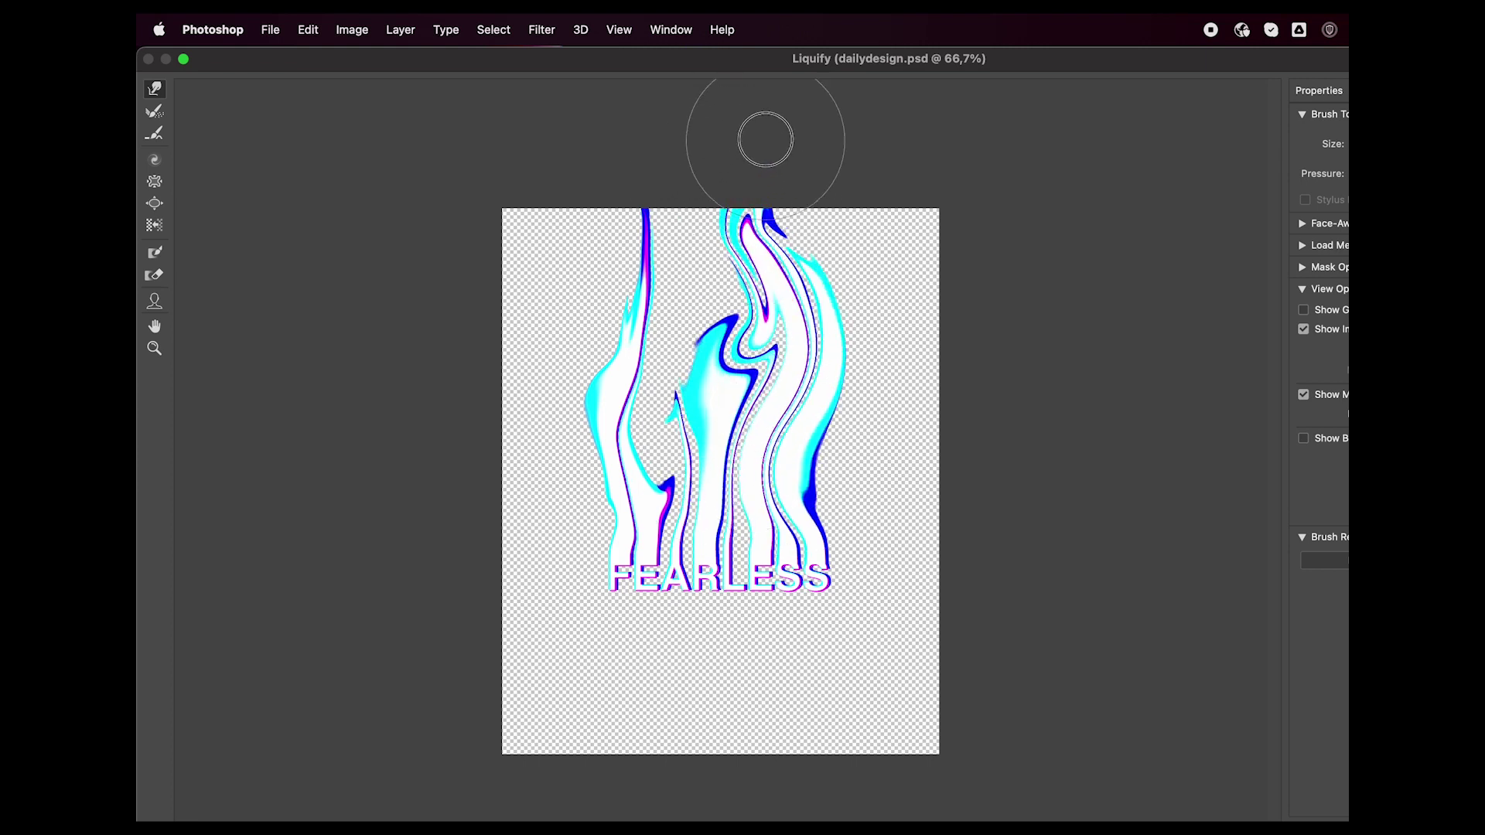
pyautogui.moveTo(665, 457); pyautogui.dragTo(712, 285)
pyautogui.moveTo(607, 464)
pyautogui.mouseDown()
pyautogui.moveTo(629, 248)
pyautogui.moveTo(669, 268)
pyautogui.mouseUp()
pyautogui.press('Return')
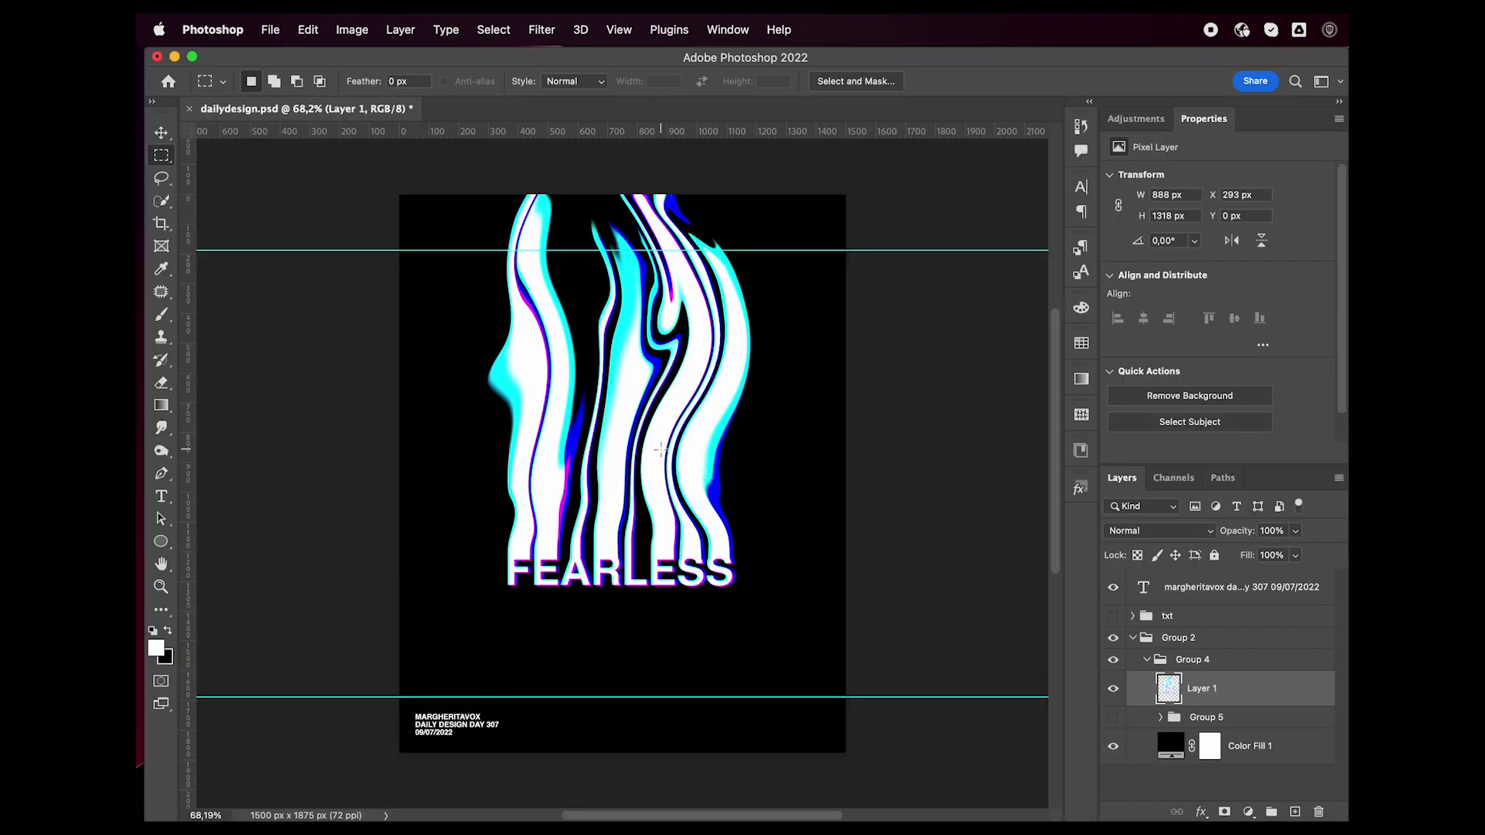
# Open the warped lettering in the Camera Raw Filter and set Temperature to +8 and Tint to +36
pyautogui.press('v')
pyautogui.click(542, 31)
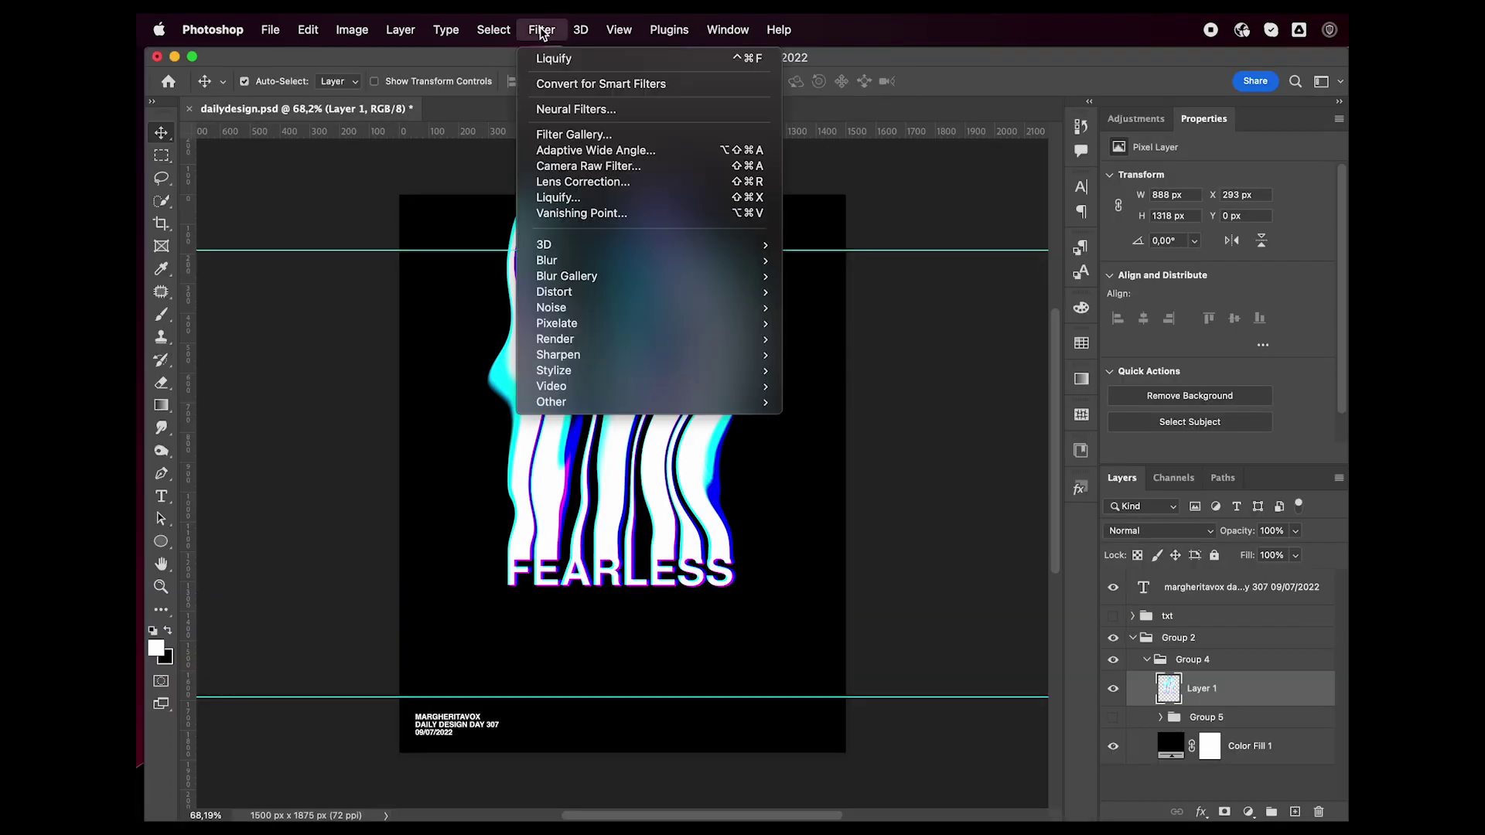
pyautogui.click(562, 166)
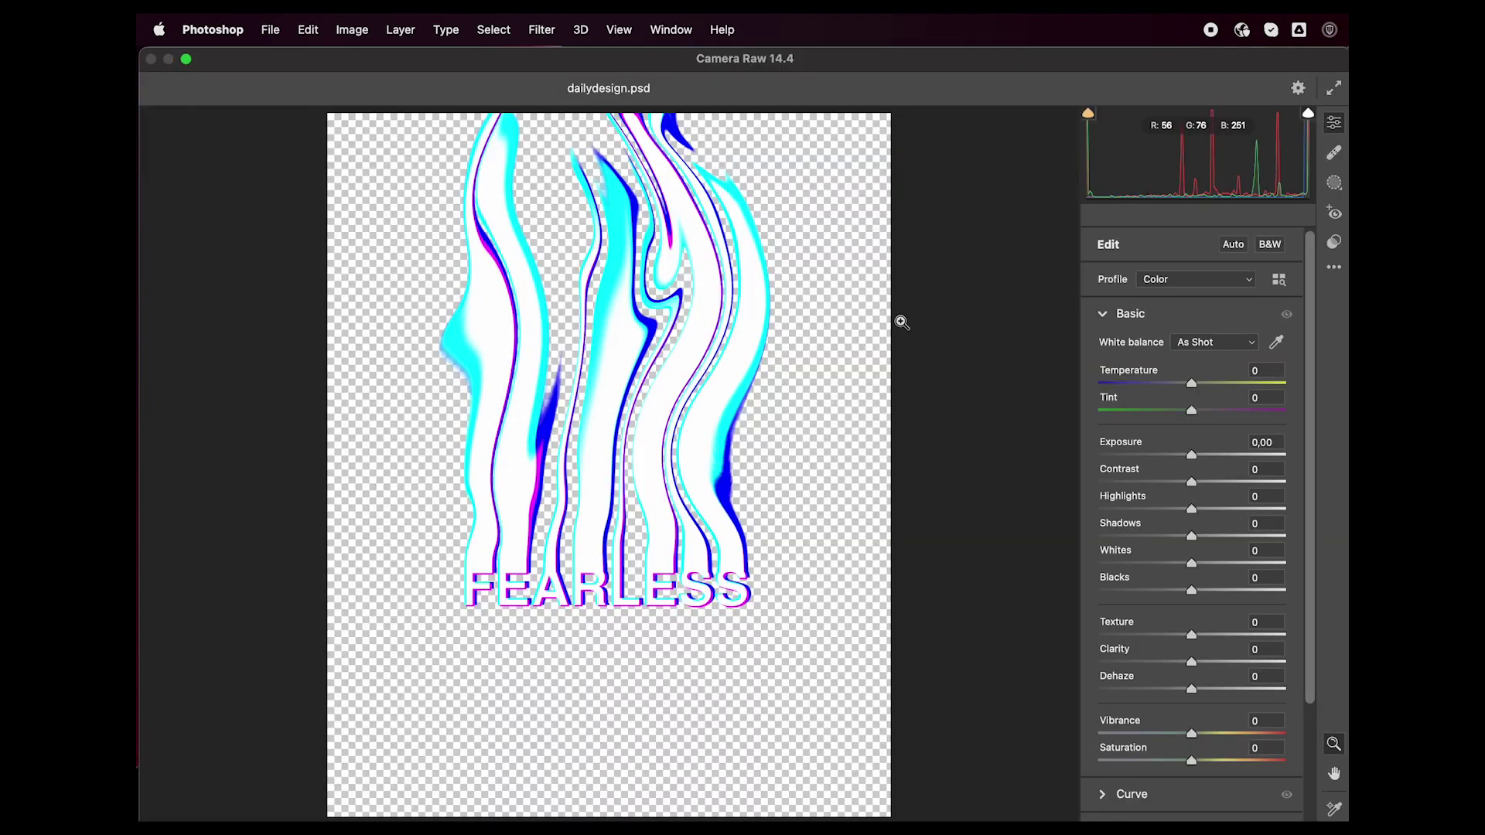
pyautogui.moveTo(1193, 388); pyautogui.dragTo(1230, 418)
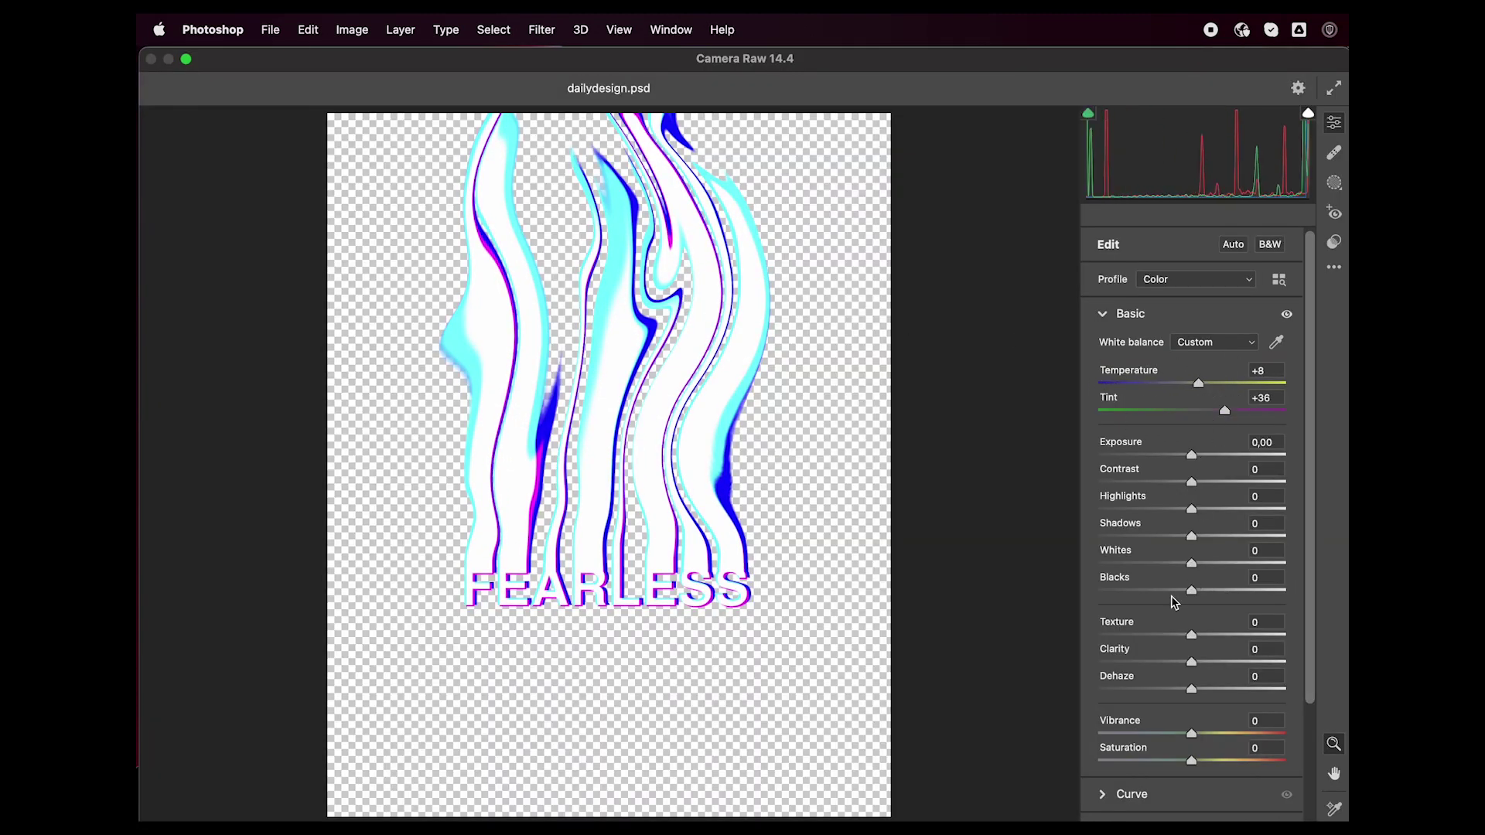
# In the Color Mixer, strongly raise the reds, oranges and yellows and lower the aquas and blues
pyautogui.click(1103, 314)
pyautogui.click(1104, 421)
pyautogui.moveTo(1192, 519); pyautogui.dragTo(1276, 520)
pyautogui.moveTo(1191, 546); pyautogui.dragTo(1270, 545)
pyautogui.moveTo(1192, 573); pyautogui.dragTo(1285, 573)
pyautogui.moveTo(1191, 627); pyautogui.dragTo(1113, 627)
pyautogui.moveTo(1192, 654); pyautogui.dragTo(1162, 706)
# Set the Color Mixer saturation of reds, oranges and yellows to +100, and raise aquas, blues and purples almost to the maximum
pyautogui.click(1155, 474)
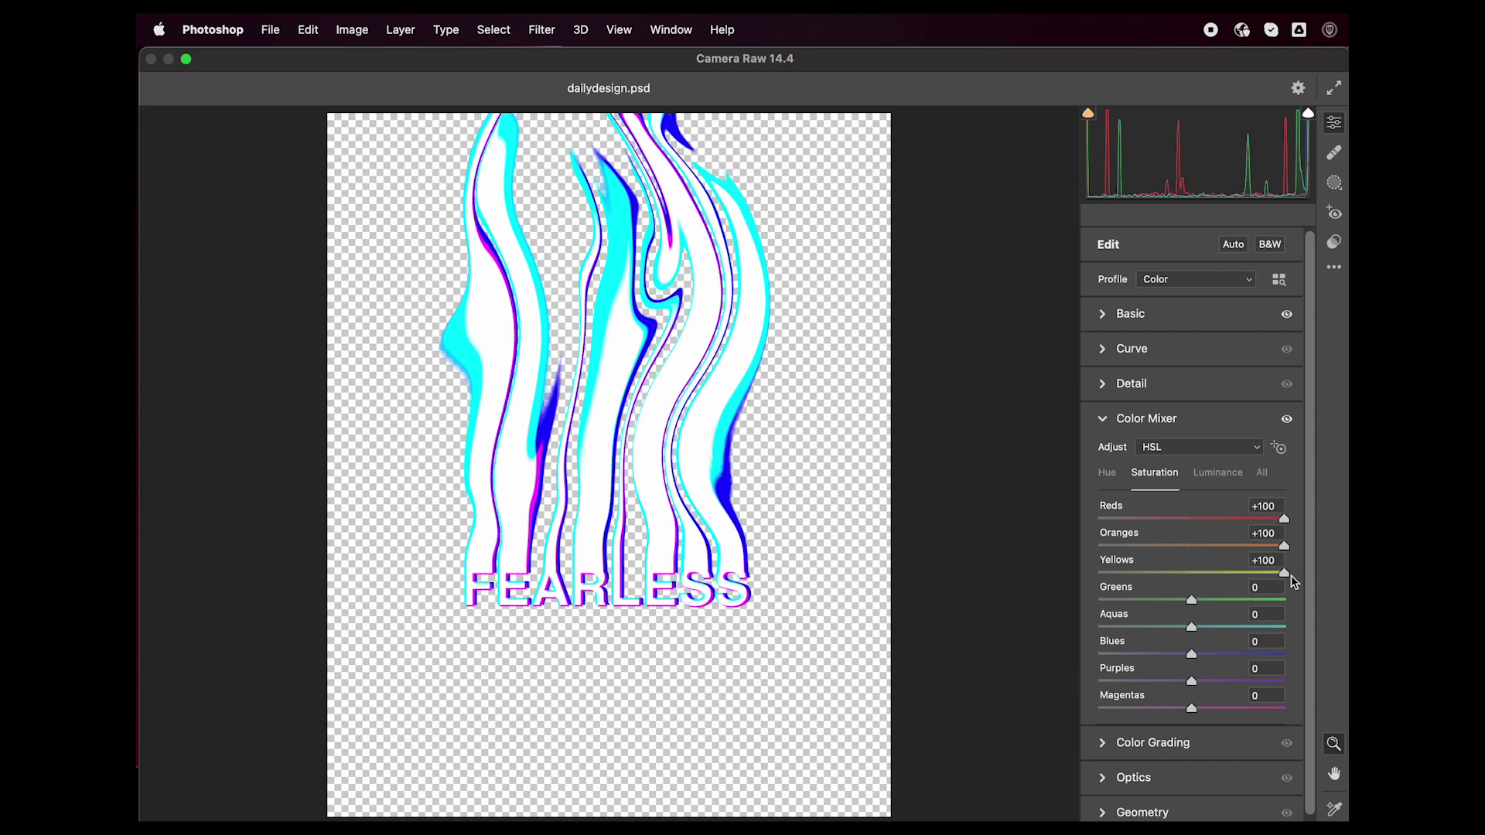
pyautogui.moveTo(1191, 628); pyautogui.dragTo(1282, 627)
pyautogui.moveTo(1192, 654); pyautogui.dragTo(1281, 654)
pyautogui.moveTo(1191, 681); pyautogui.dragTo(1283, 681)
# Set the hues to Reds +100, Oranges +100, Yellows +79, Greens +89, Aquas -20, Blues -44, Purples +100, Magentas +88, and apply the filter
pyautogui.click(1108, 472)
pyautogui.moveTo(1192, 519); pyautogui.dragTo(1307, 517)
pyautogui.moveTo(1191, 546); pyautogui.dragTo(1293, 546)
pyautogui.moveTo(1208, 572); pyautogui.dragTo(1272, 600)
pyautogui.moveTo(1192, 627); pyautogui.dragTo(1273, 704)
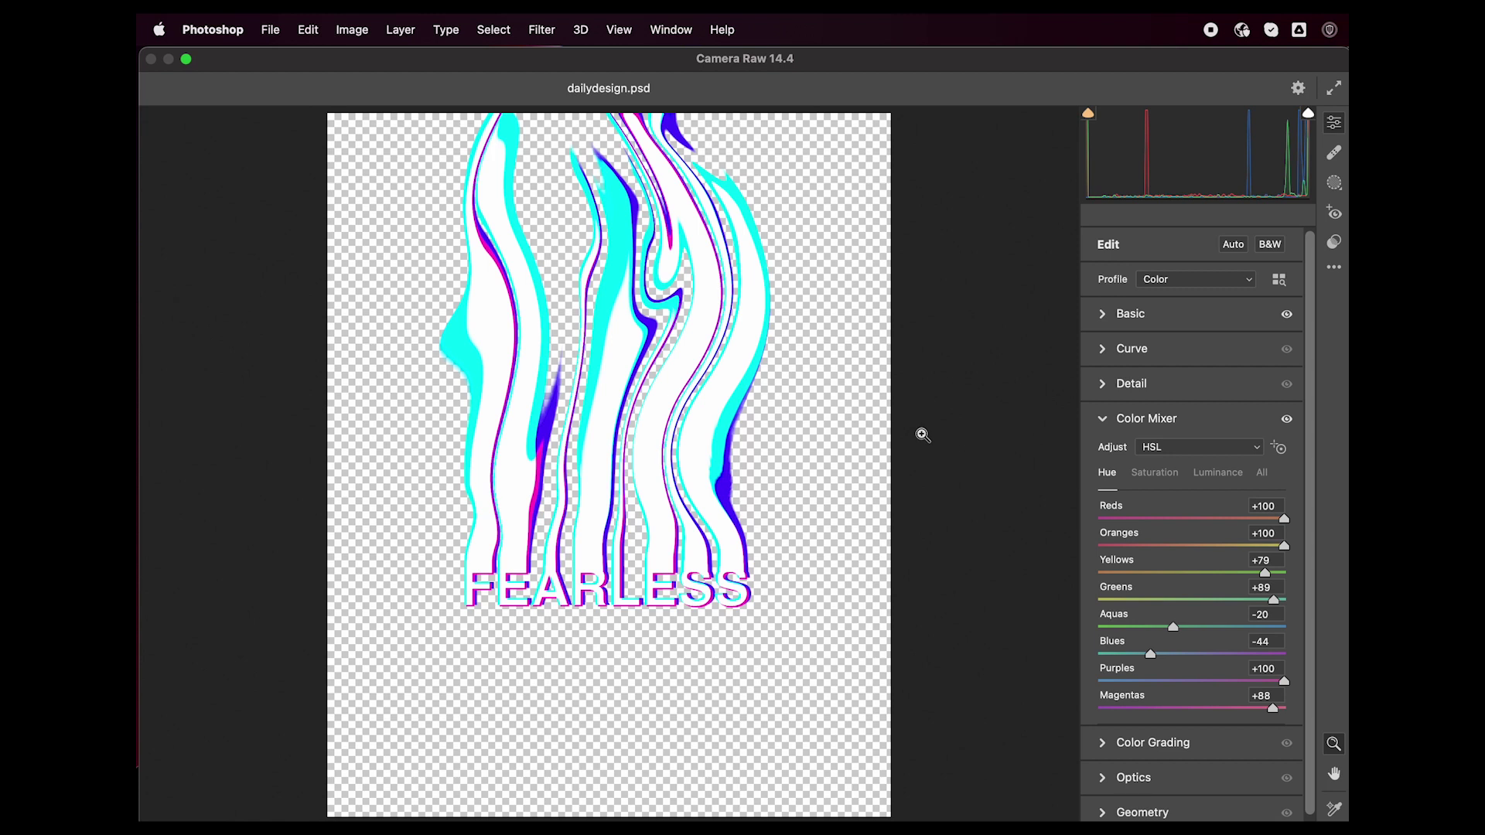
pyautogui.press('Return')
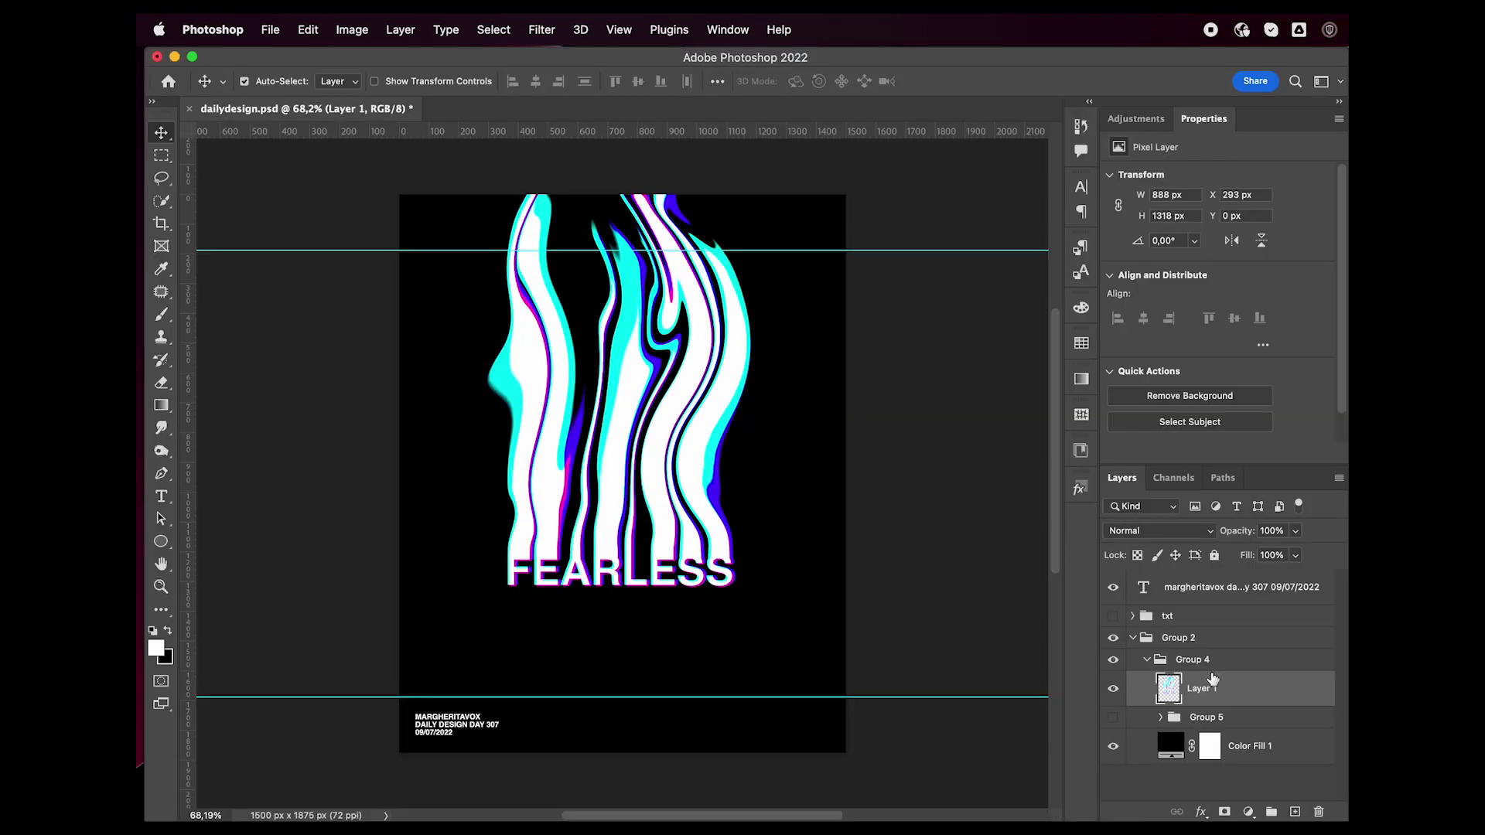
# Restrict Layer 1's advanced blending to the green channel only
pyautogui.doubleClick(1212, 679)
pyautogui.click(1028, 244)
pyautogui.click(1064, 243)
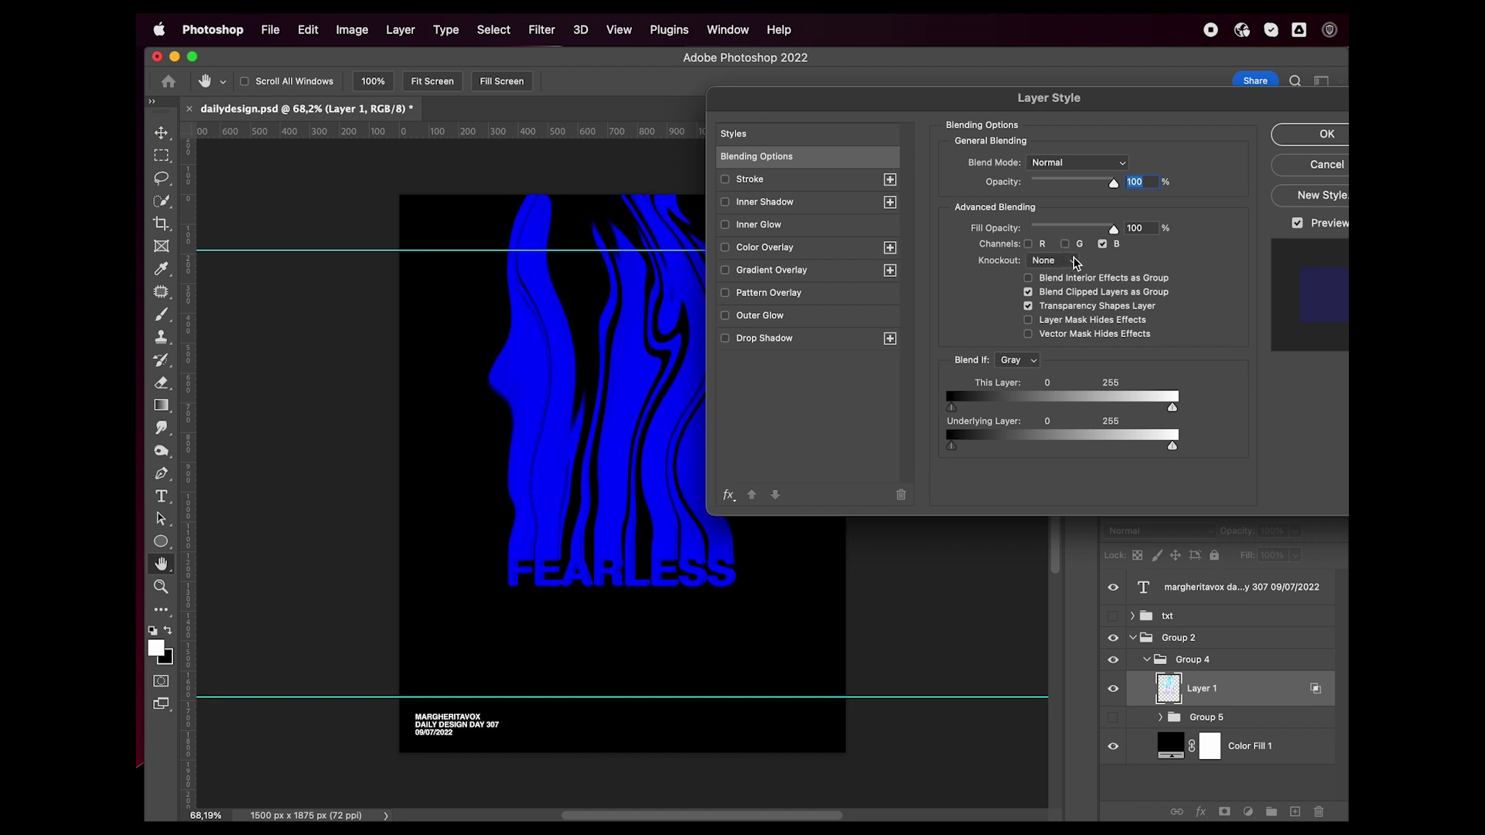
pyautogui.click(1077, 244)
pyautogui.click(1105, 244)
pyautogui.press('Return')
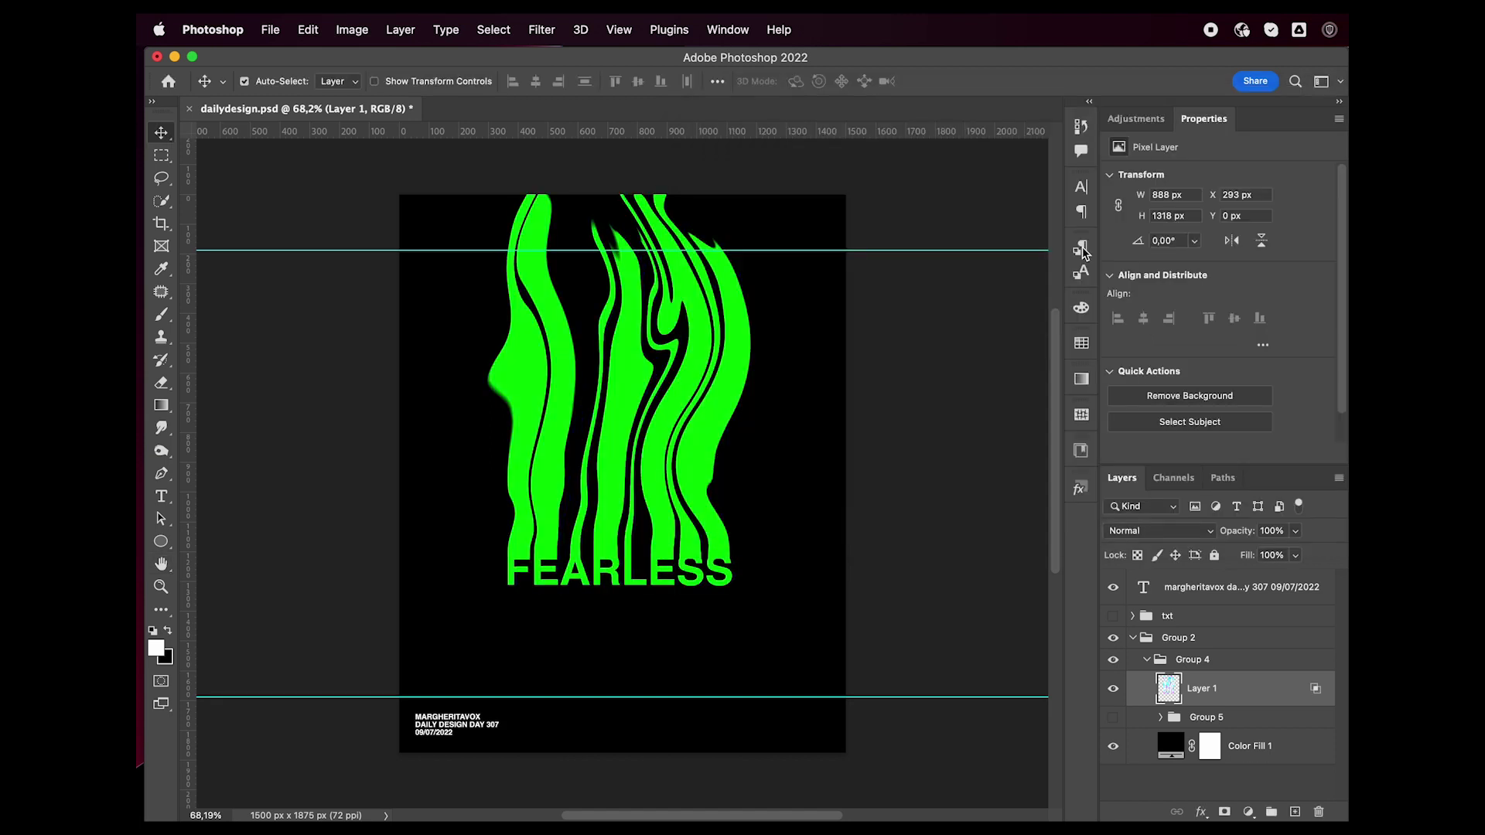
# Duplicate the green Layer 1 and restrict the copy's blending to the red channel only
pyautogui.hotkey('ctrl', 'j')
pyautogui.doubleClick(1281, 698)
pyautogui.click(1027, 244)
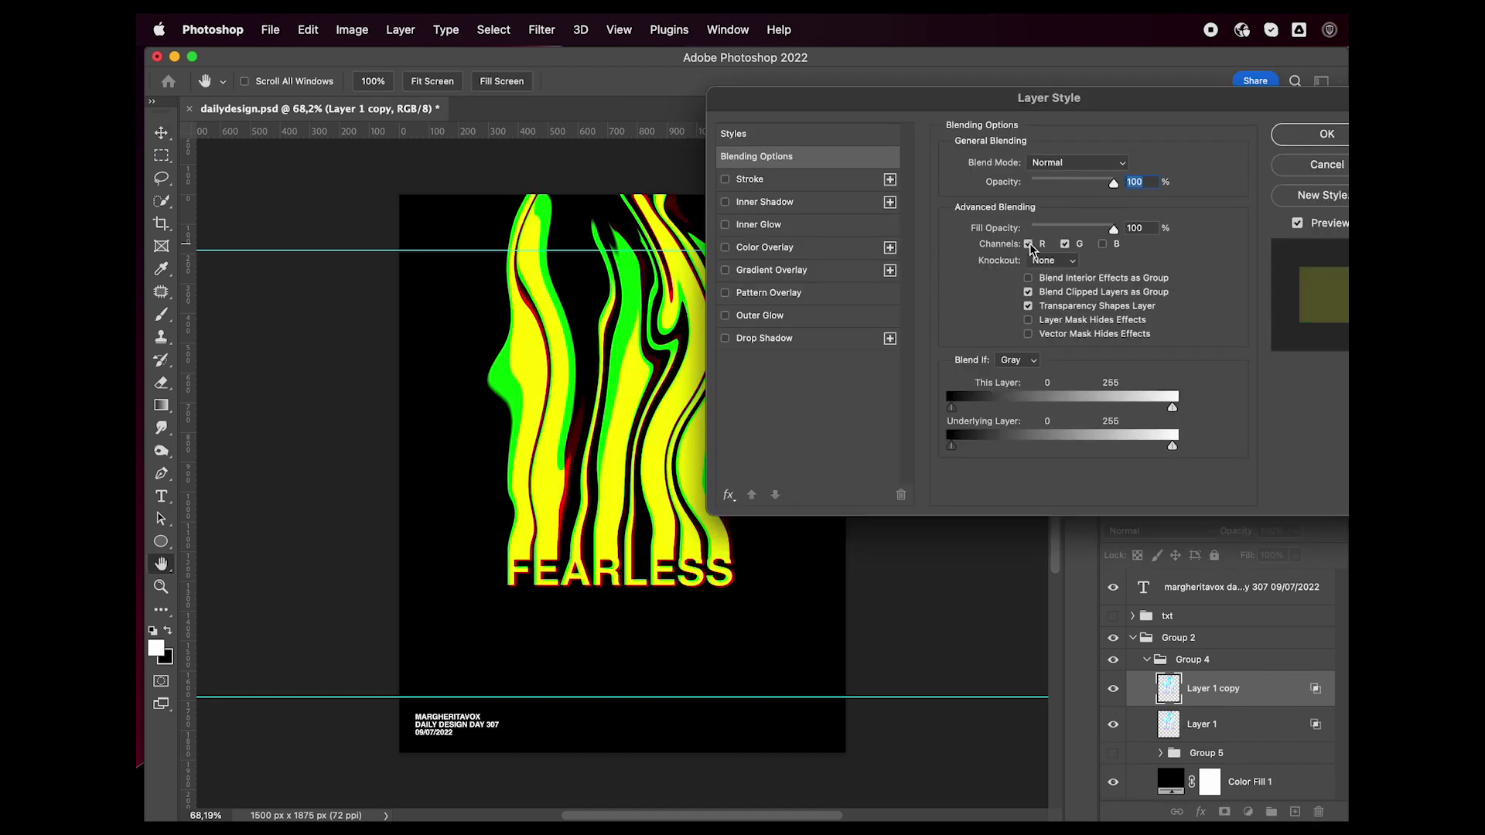
pyautogui.press('Return')
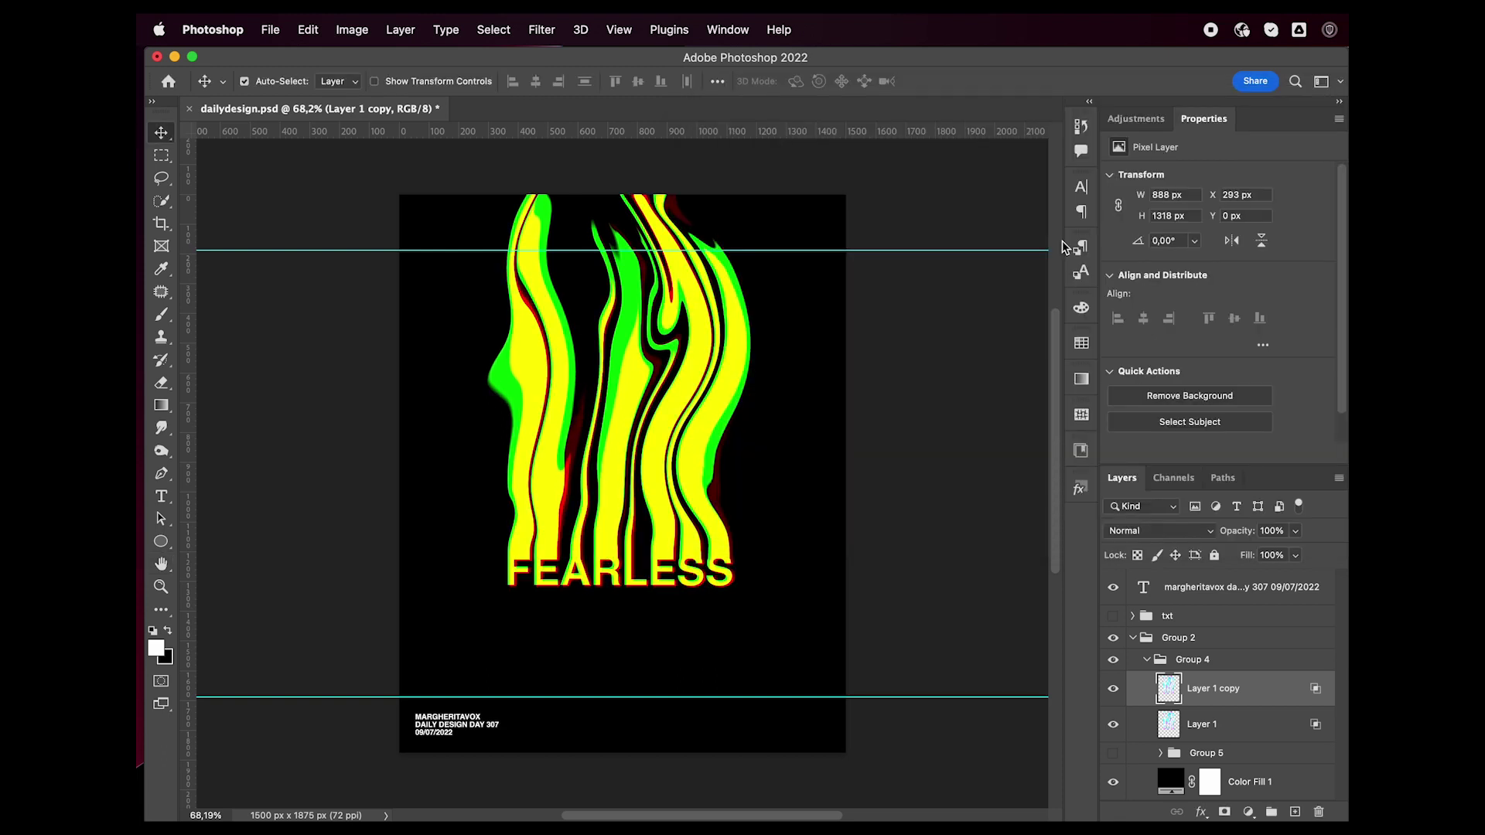
# Duplicate the red-channel layer, turn red off and blue on in the copy's advanced blending, and nudge it down to Y 2 px
pyautogui.press('super+j')
pyautogui.doubleClick(1260, 690)
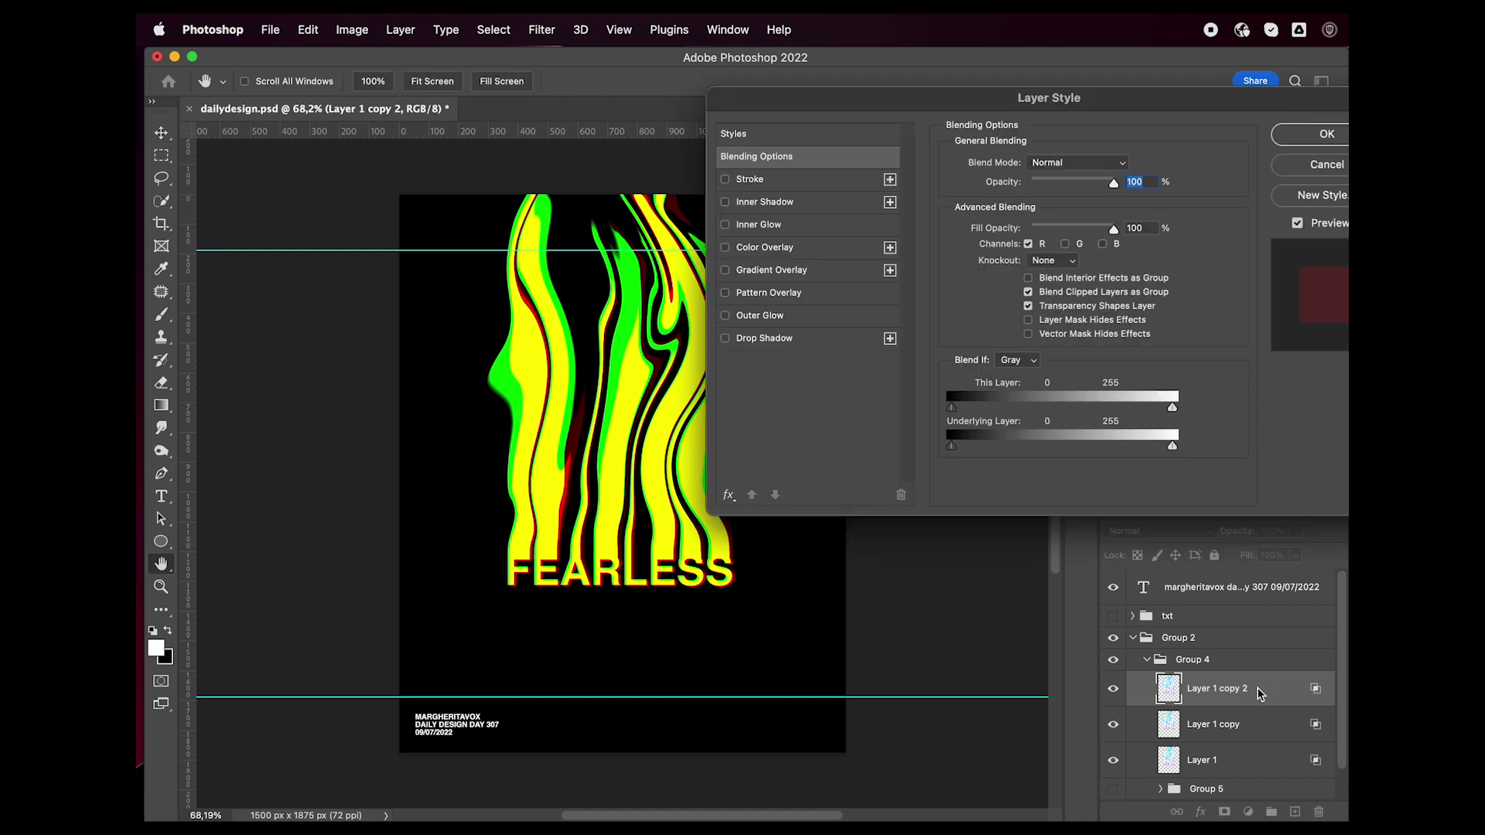
pyautogui.click(1102, 244)
pyautogui.click(1027, 244)
pyautogui.click(1065, 245)
pyautogui.click(1065, 244)
pyautogui.click(1065, 244)
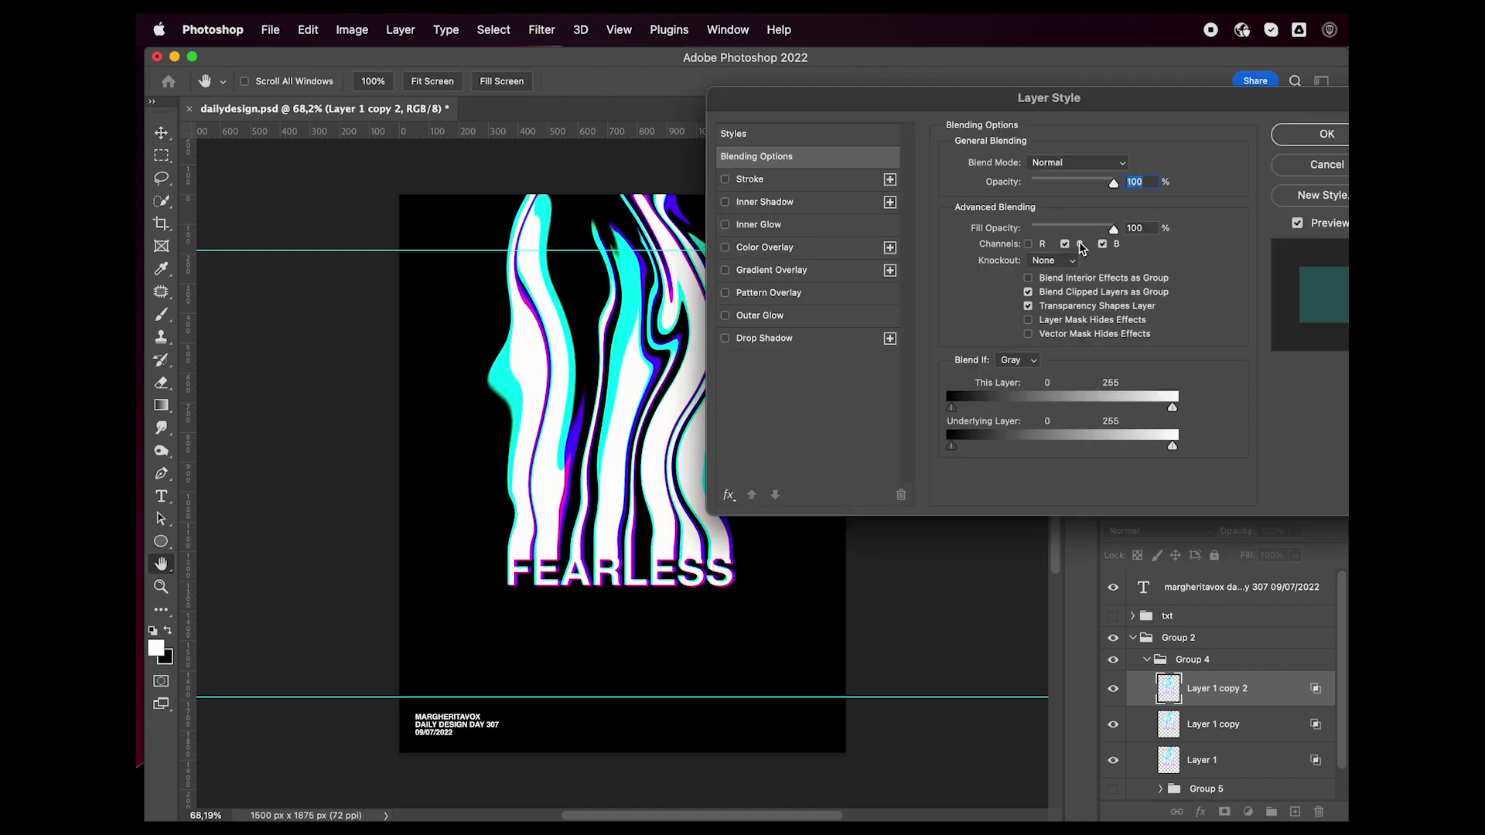
pyautogui.click(1277, 136)
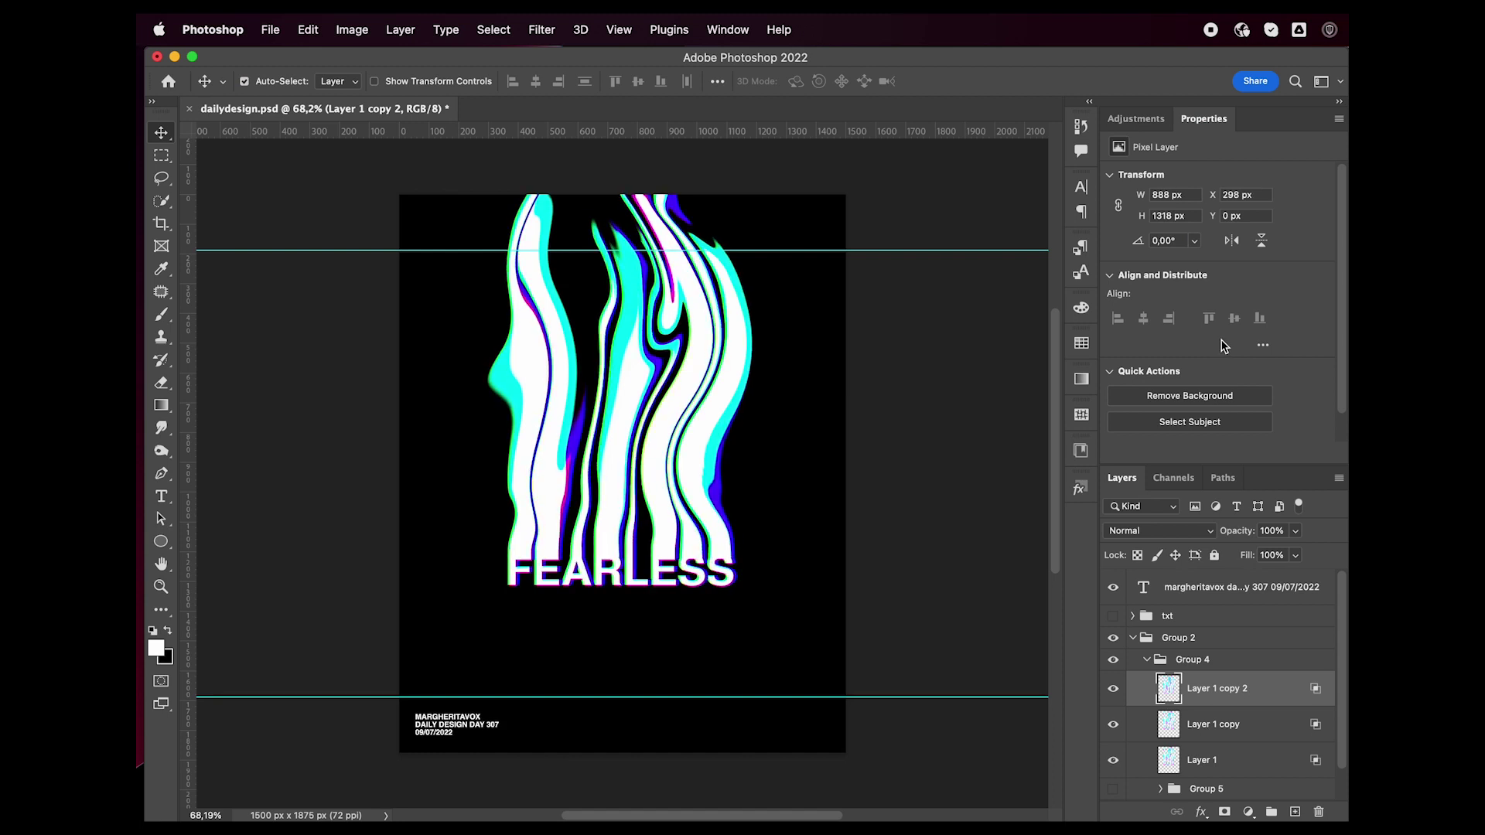
pyautogui.press('Down')
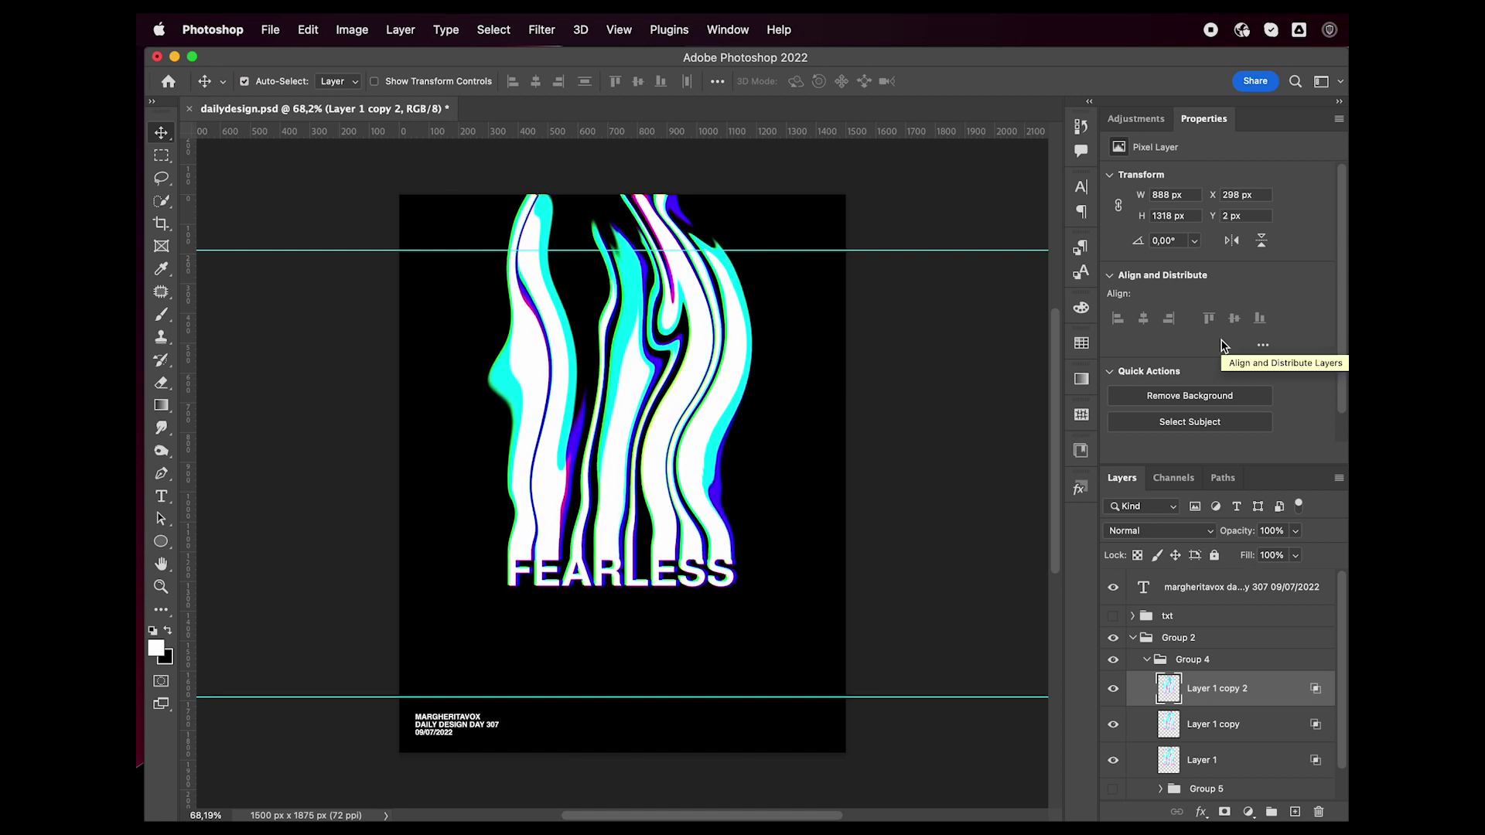
# Group the three channel layers, merge a duplicate of the group into a single layer, and hide the original group
pyautogui.keyDown('shift'); pyautogui.click(1241, 764); pyautogui.keyUp('shift')
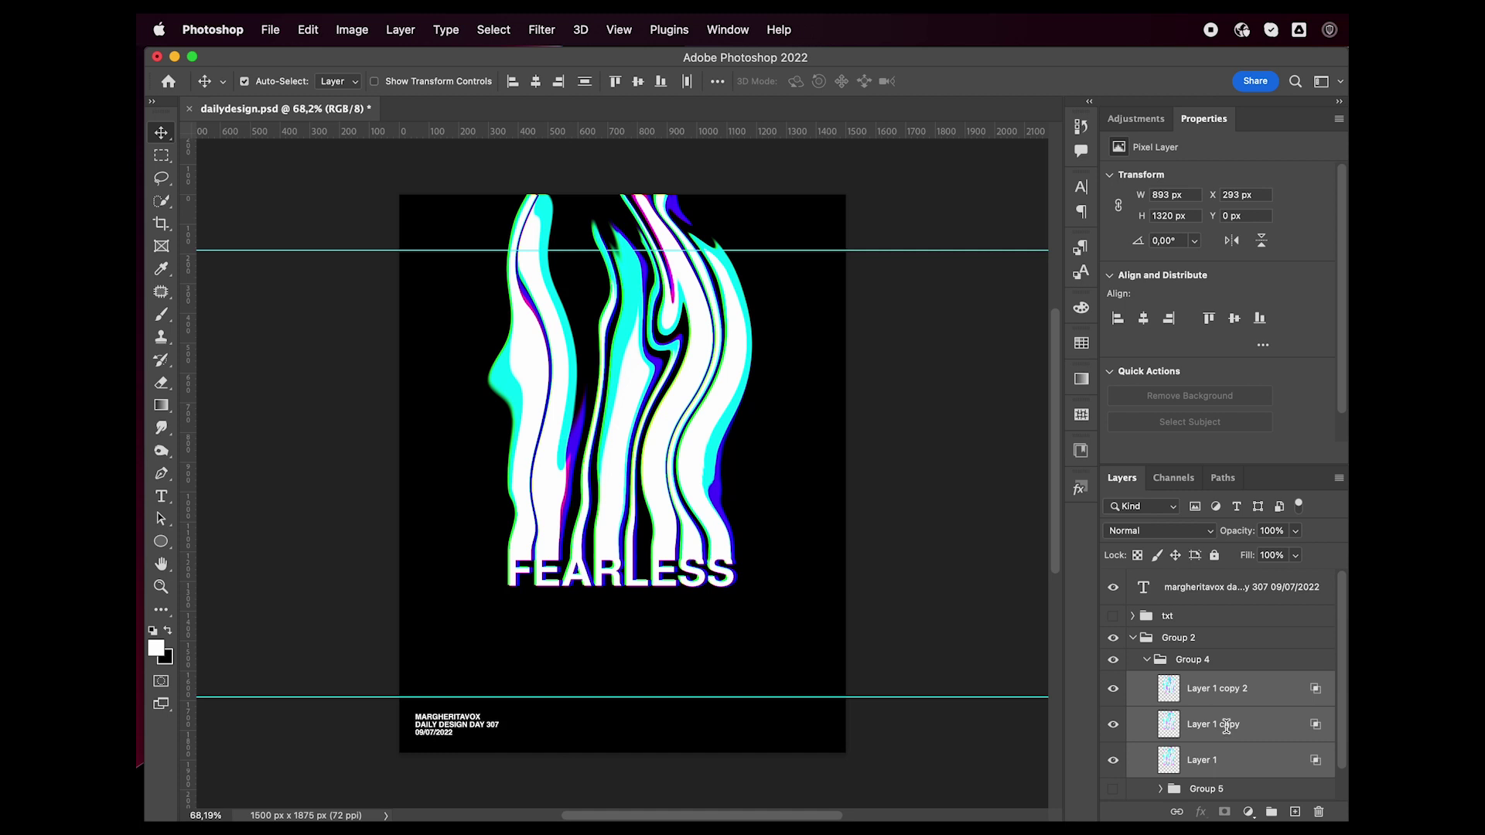
pyautogui.press('super+g')
pyautogui.press('super+j')
pyautogui.rightClick(1210, 688)
pyautogui.click(1237, 729)
pyautogui.click(1113, 715)
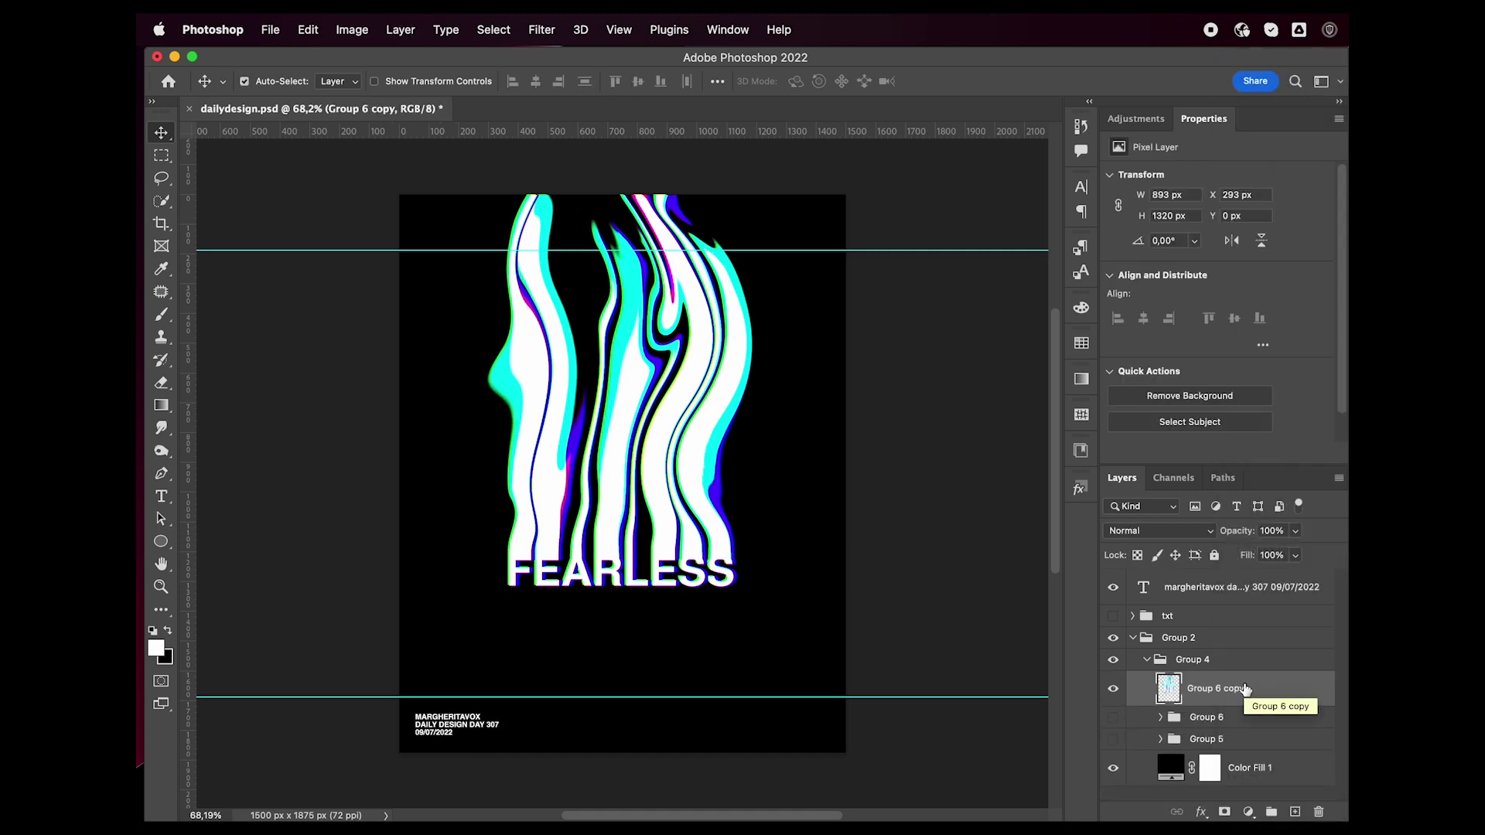
# Smudge the merged layer's strands up to the poster's upper edge with a 437 px brush at 70% strength
pyautogui.press('r')
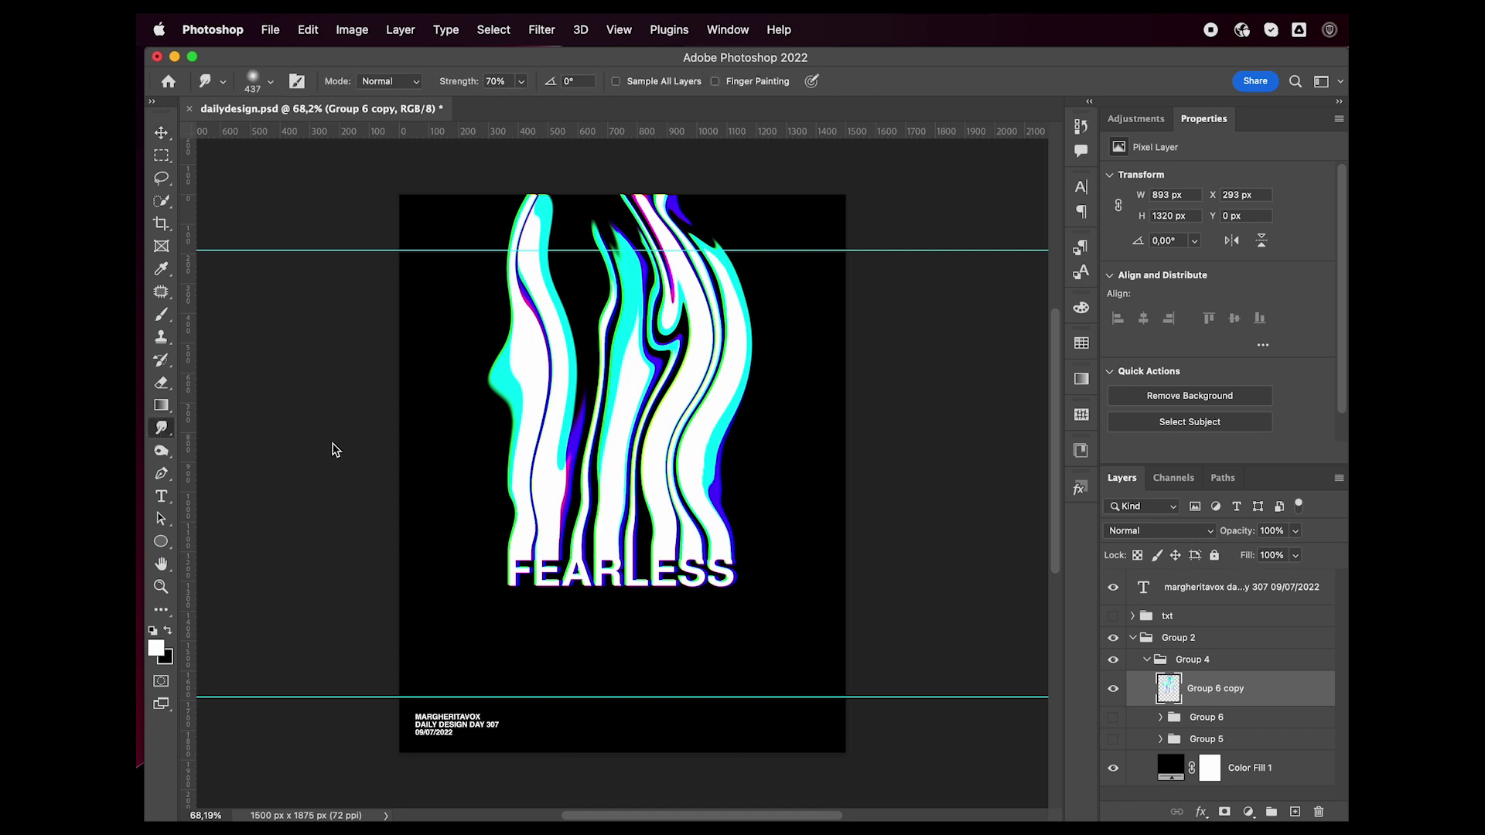
pyautogui.moveTo(533, 508)
pyautogui.mouseDown()
pyautogui.moveTo(696, 503)
pyautogui.moveTo(701, 329)
pyautogui.moveTo(640, 219)
pyautogui.moveTo(663, 185)
pyautogui.moveTo(714, 246)
pyautogui.moveTo(813, 179)
pyautogui.moveTo(594, 278)
pyautogui.moveTo(575, 342)
pyautogui.moveTo(589, 316)
pyautogui.moveTo(542, 227)
pyautogui.moveTo(561, 180)
pyautogui.moveTo(536, 309)
pyautogui.moveTo(502, 349)
pyautogui.moveTo(402, 160)
pyautogui.moveTo(455, 206)
pyautogui.moveTo(500, 187)
pyautogui.moveTo(498, 172)
pyautogui.moveTo(573, 268)
pyautogui.moveTo(580, 213)
pyautogui.mouseUp()
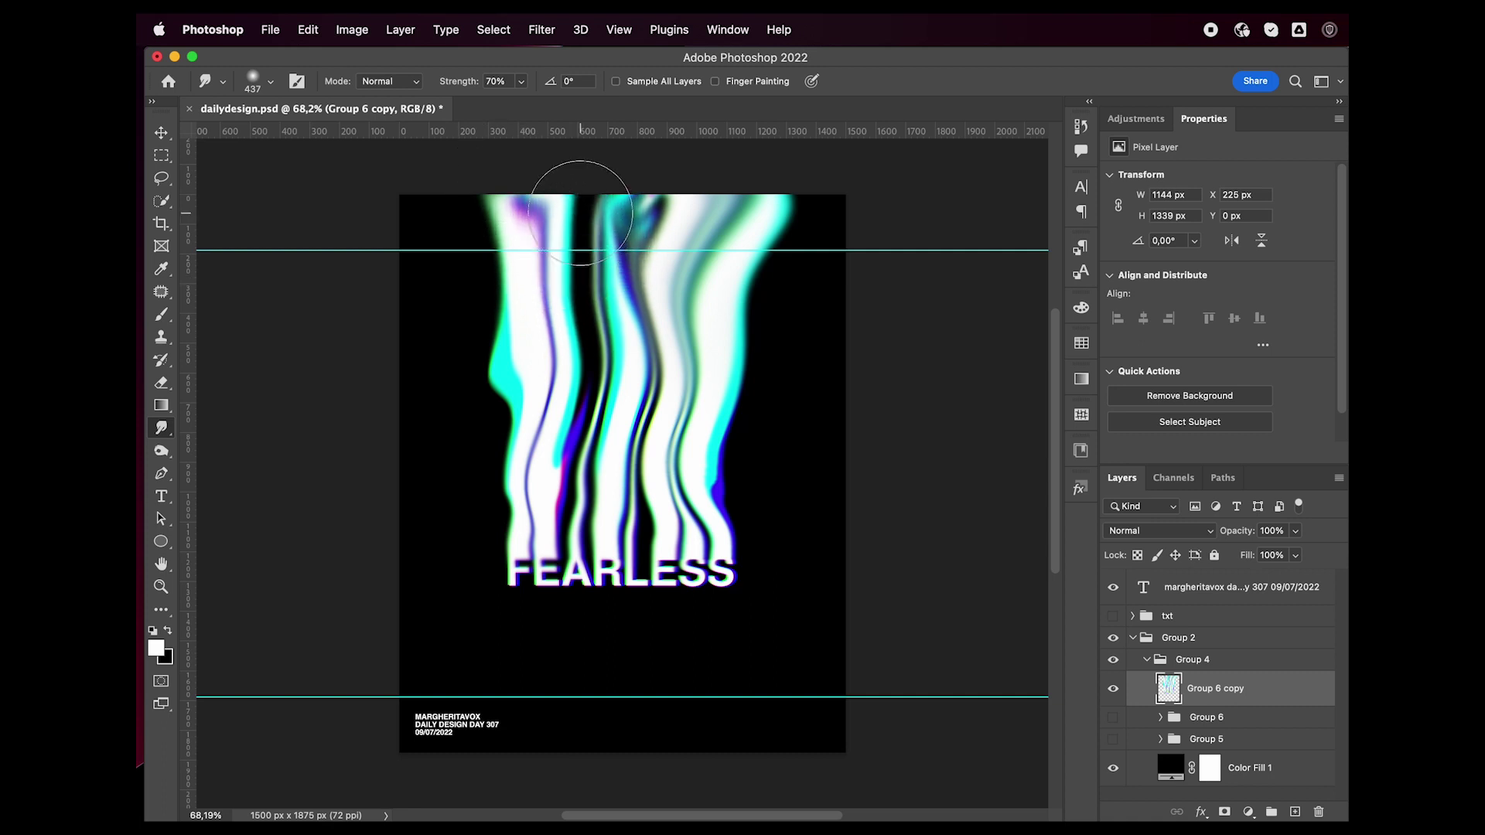
pyautogui.press('v')
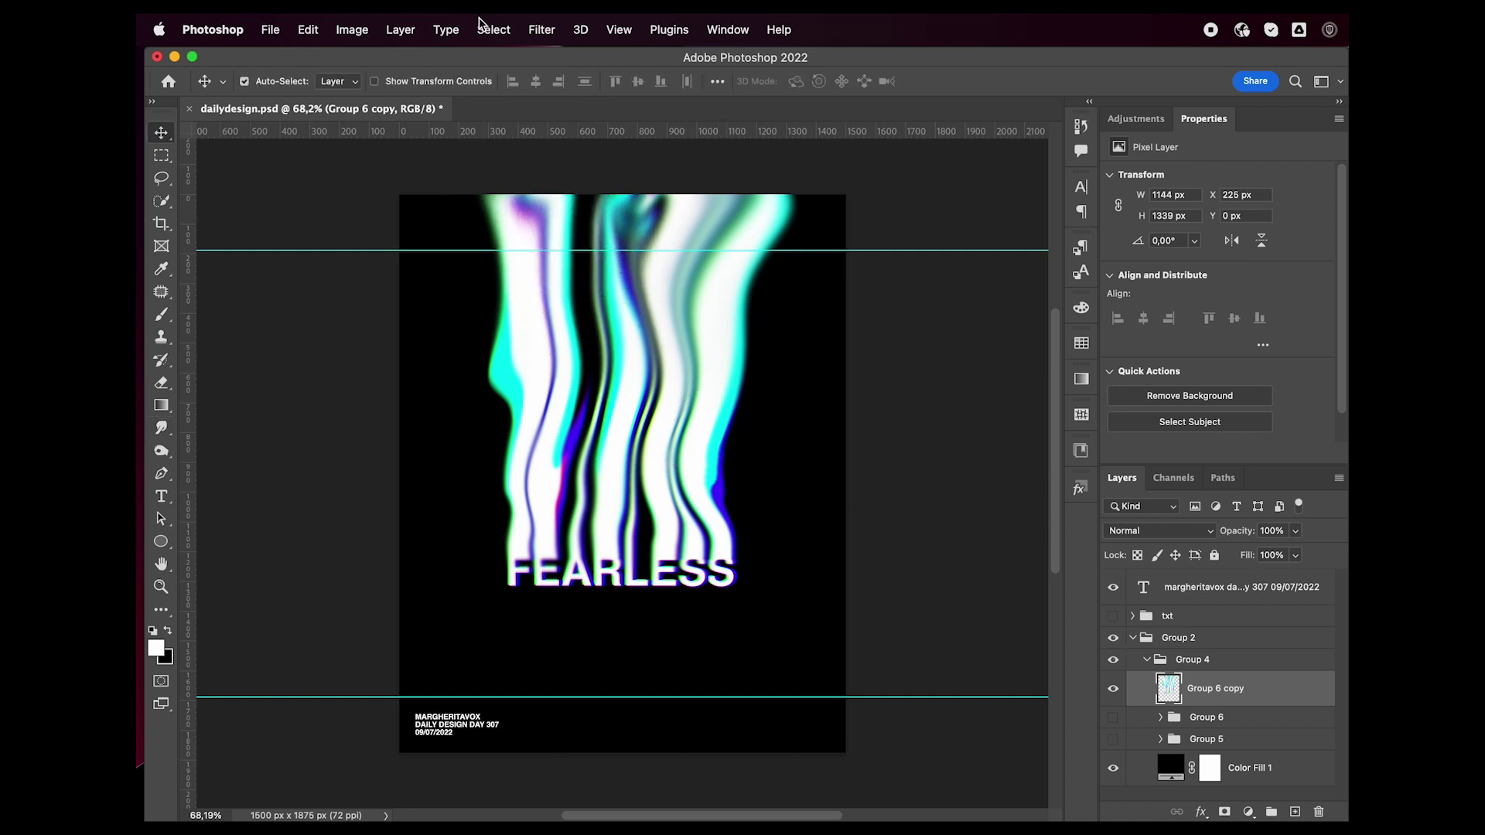
# Apply a Camera Raw Color Mixer adjustment with Reds, Oranges and Yellows hues at +100 and the Greens and Blues hues shifted
pyautogui.click(541, 29)
pyautogui.click(563, 166)
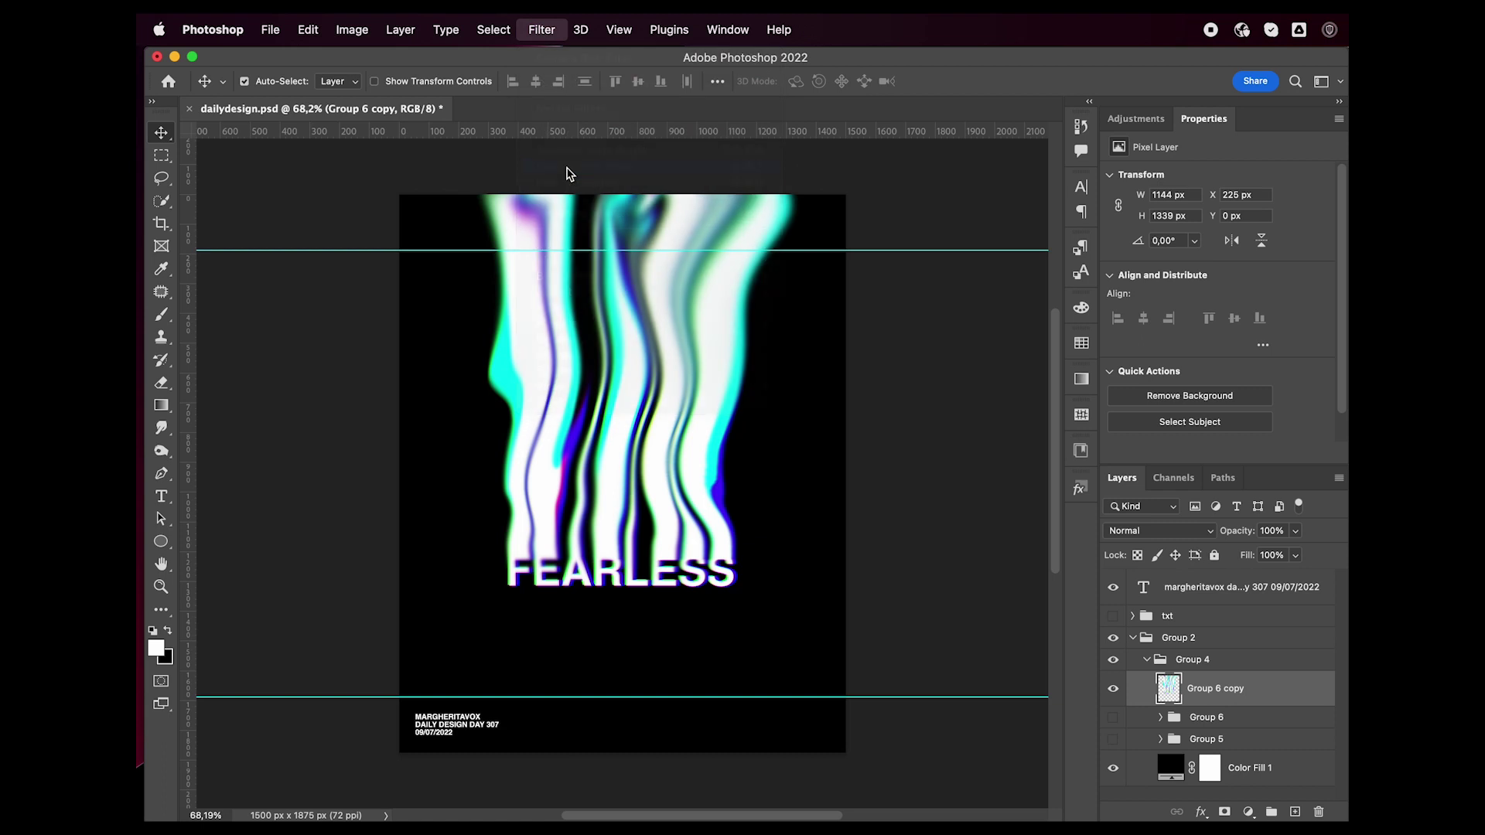
pyautogui.moveTo(1191, 518); pyautogui.dragTo(1290, 518)
pyautogui.moveTo(1193, 547); pyautogui.dragTo(1295, 571)
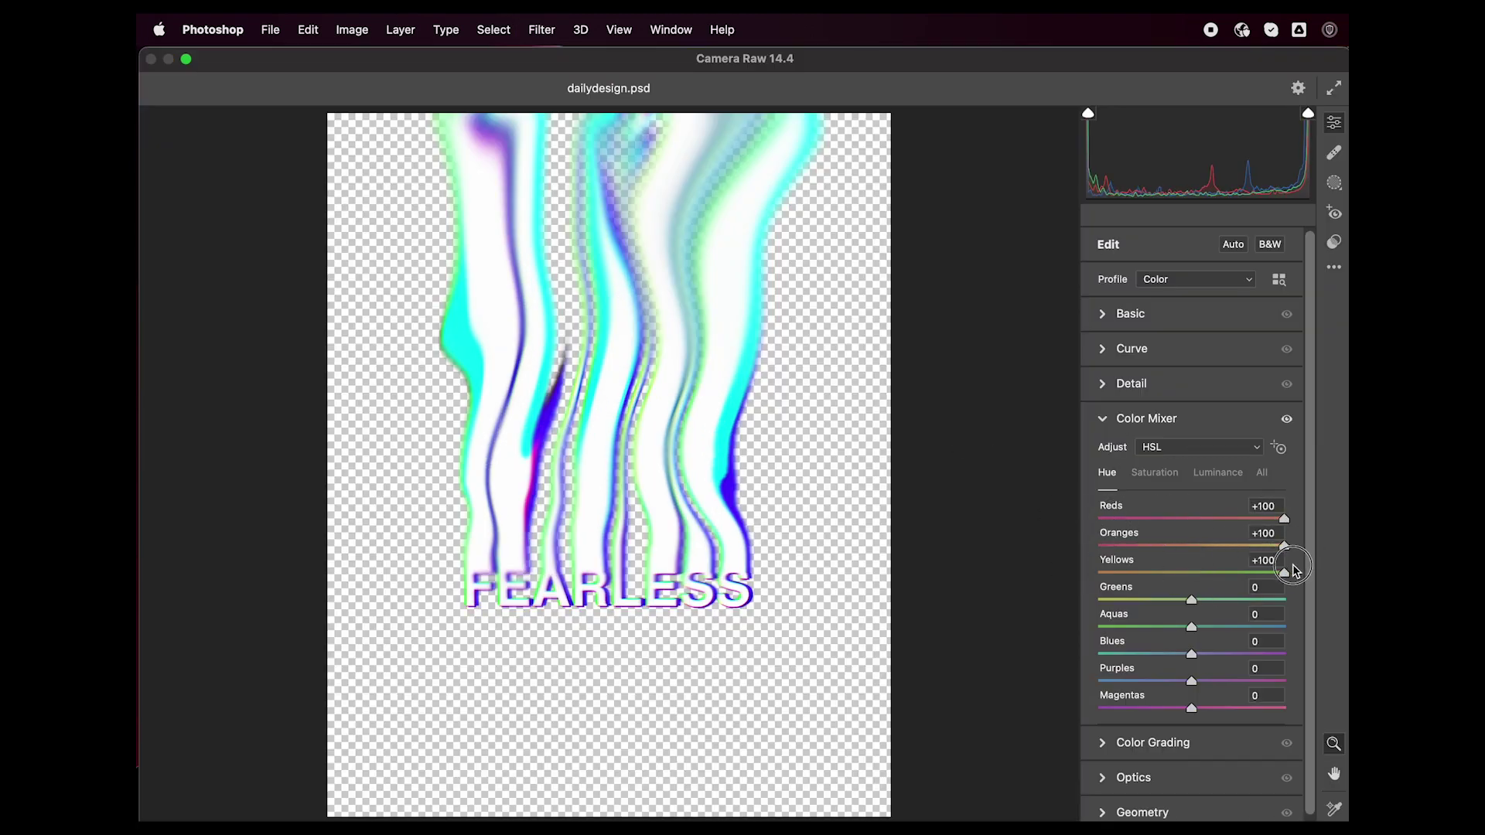
pyautogui.moveTo(1193, 602); pyautogui.dragTo(1313, 609)
pyautogui.moveTo(1196, 658); pyautogui.dragTo(1129, 707)
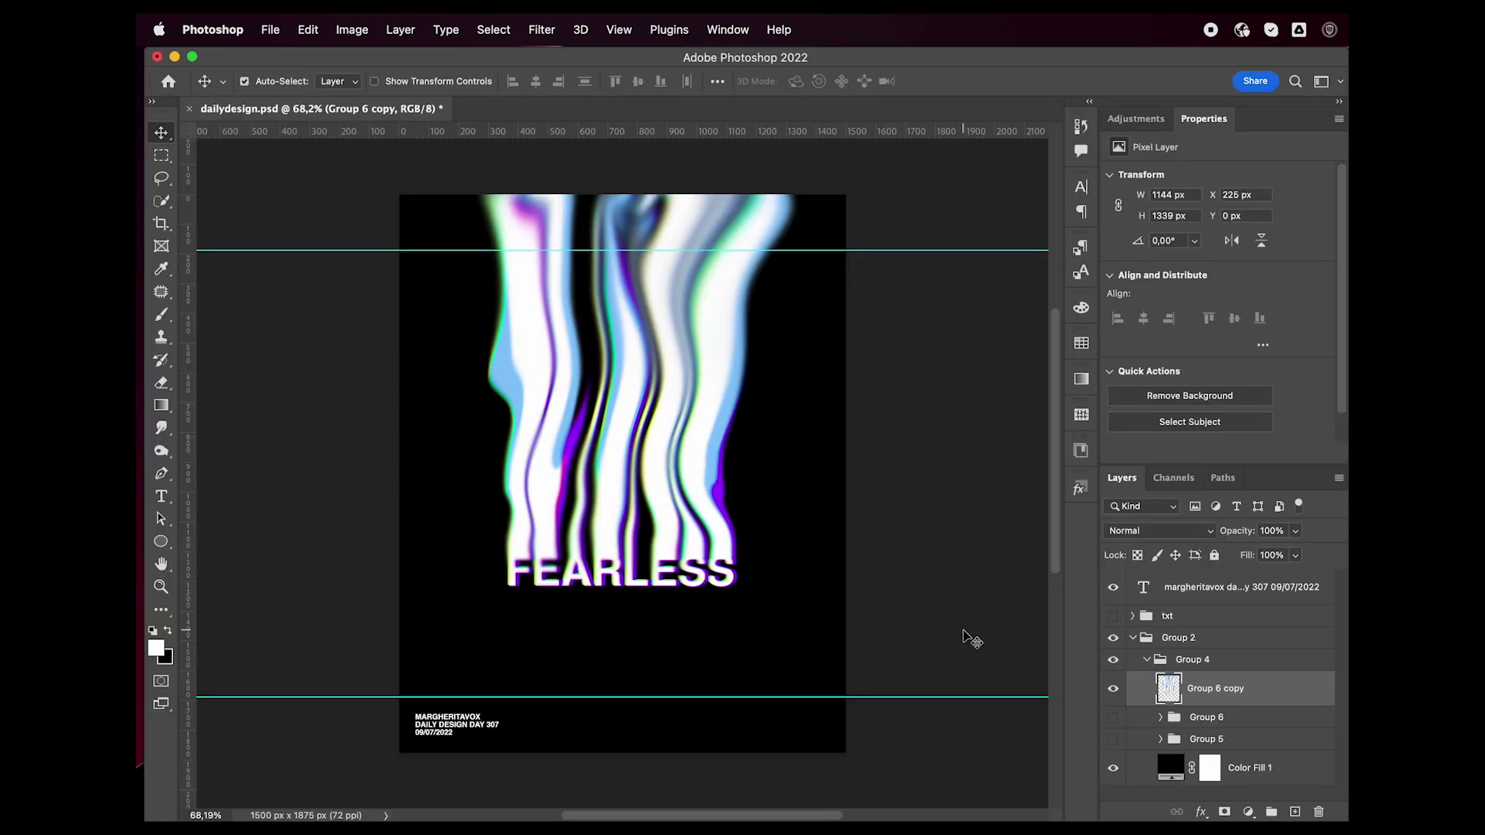
# Duplicate the layer and apply Camera Raw hues Reds +100, Oranges +81, Yellows -100, Greens -100, Aquas -77, Blues +100 and Purples +100
pyautogui.press('super+j')
pyautogui.click(541, 29)
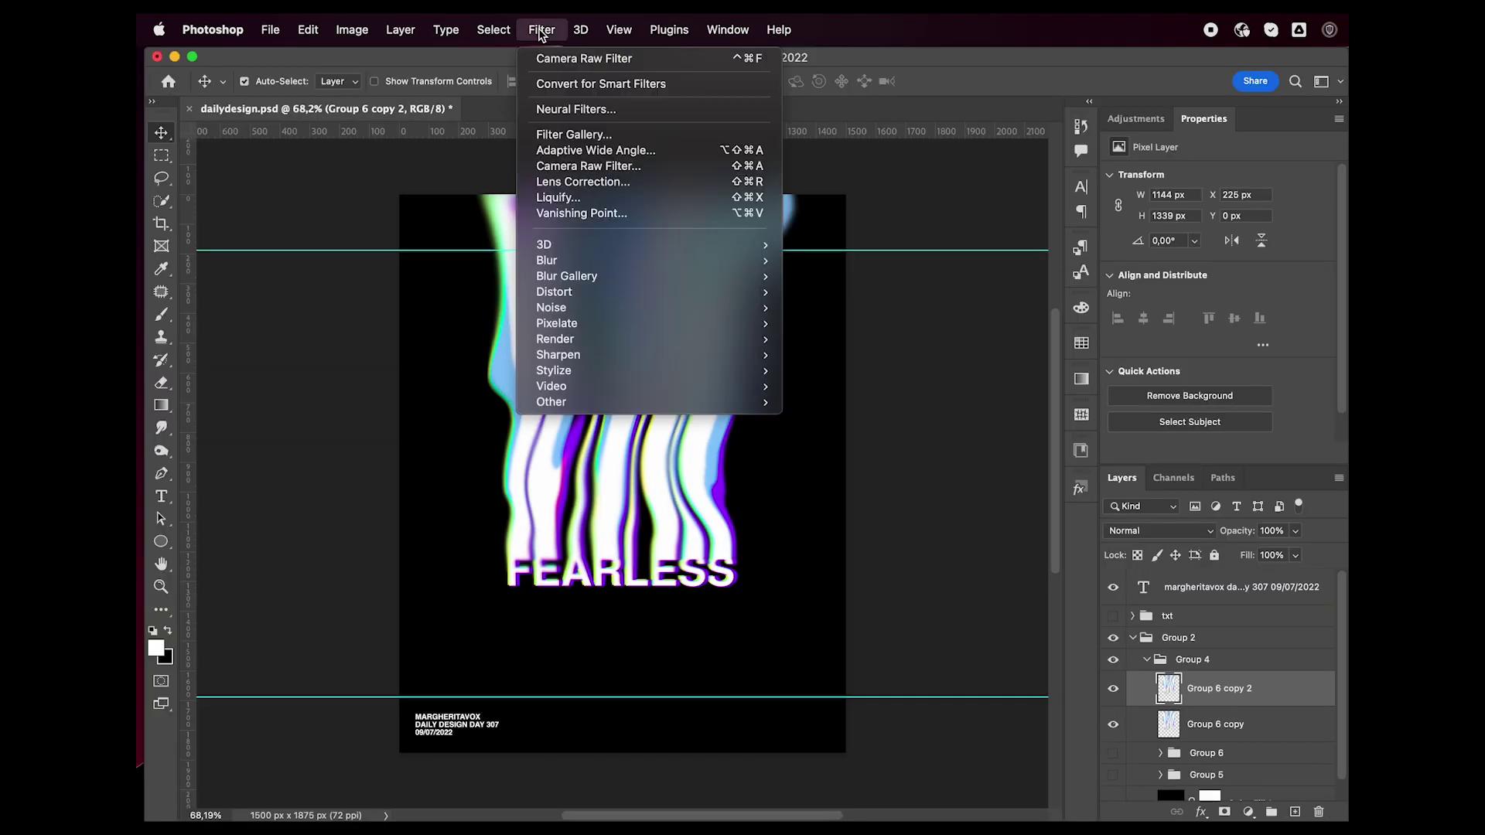
pyautogui.click(581, 166)
pyautogui.moveTo(1194, 521); pyautogui.dragTo(1297, 523)
pyautogui.moveTo(1191, 573); pyautogui.dragTo(997, 580)
pyautogui.moveTo(1192, 600); pyautogui.dragTo(1077, 601)
pyautogui.moveTo(1193, 633); pyautogui.dragTo(1287, 650)
pyautogui.moveTo(1192, 682); pyautogui.dragTo(1286, 682)
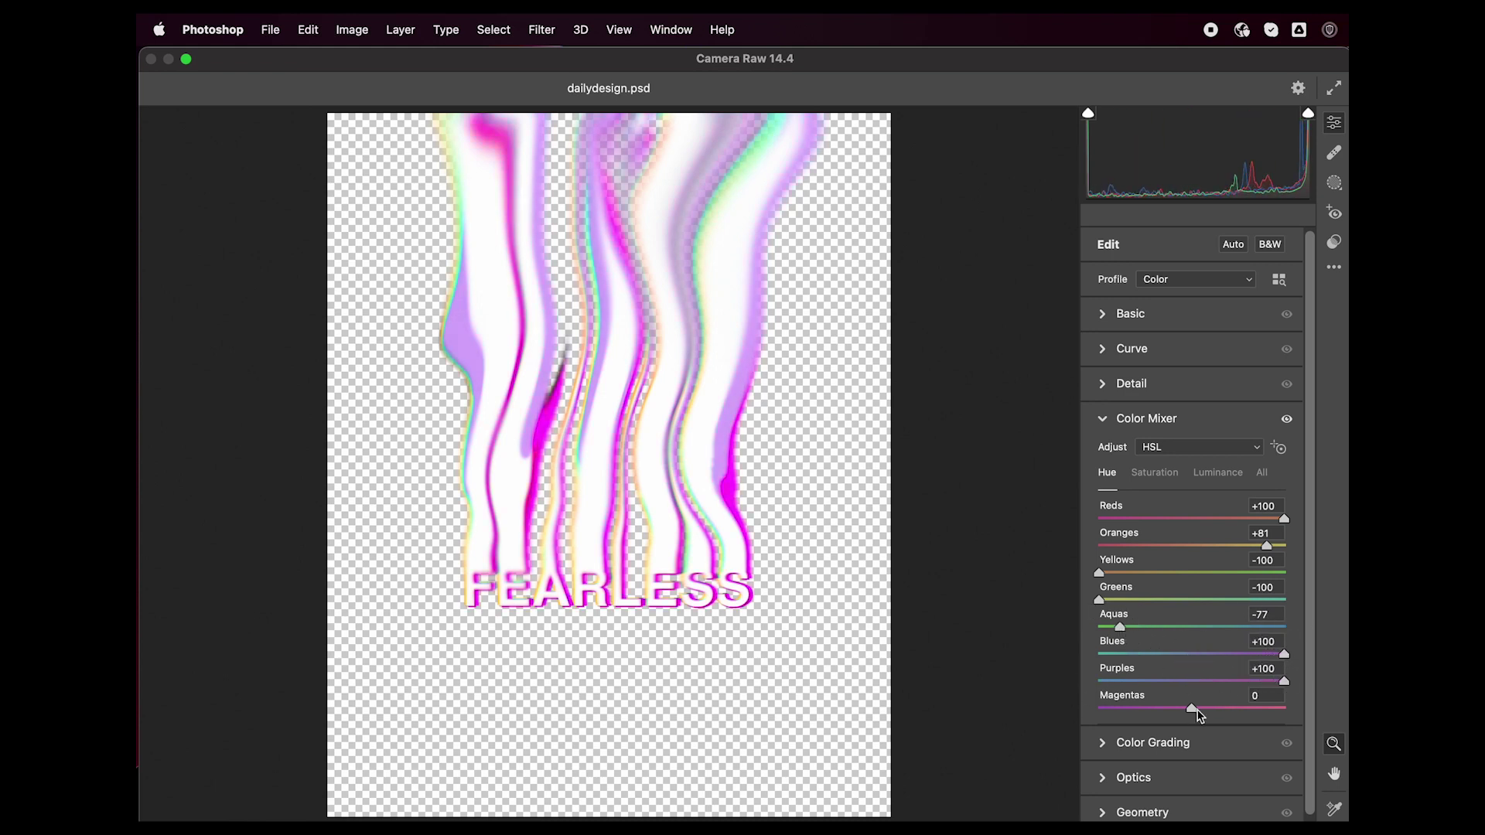
pyautogui.press('Return')
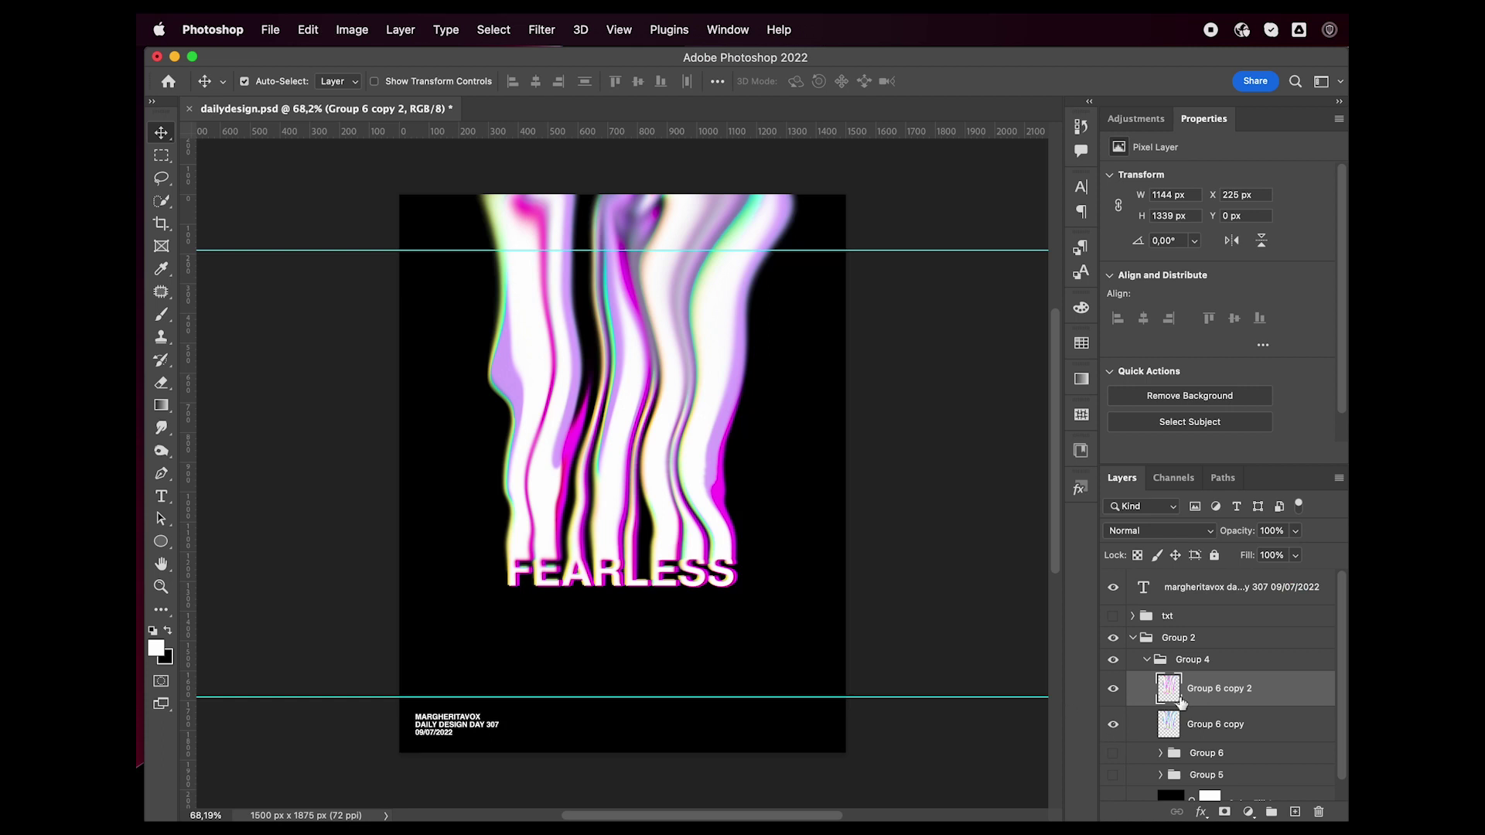
# Nudge the recoloured copy to X 221 px, Y -2 px and set its blend mode to Multiply
pyautogui.hotkey('shift', 'Right')
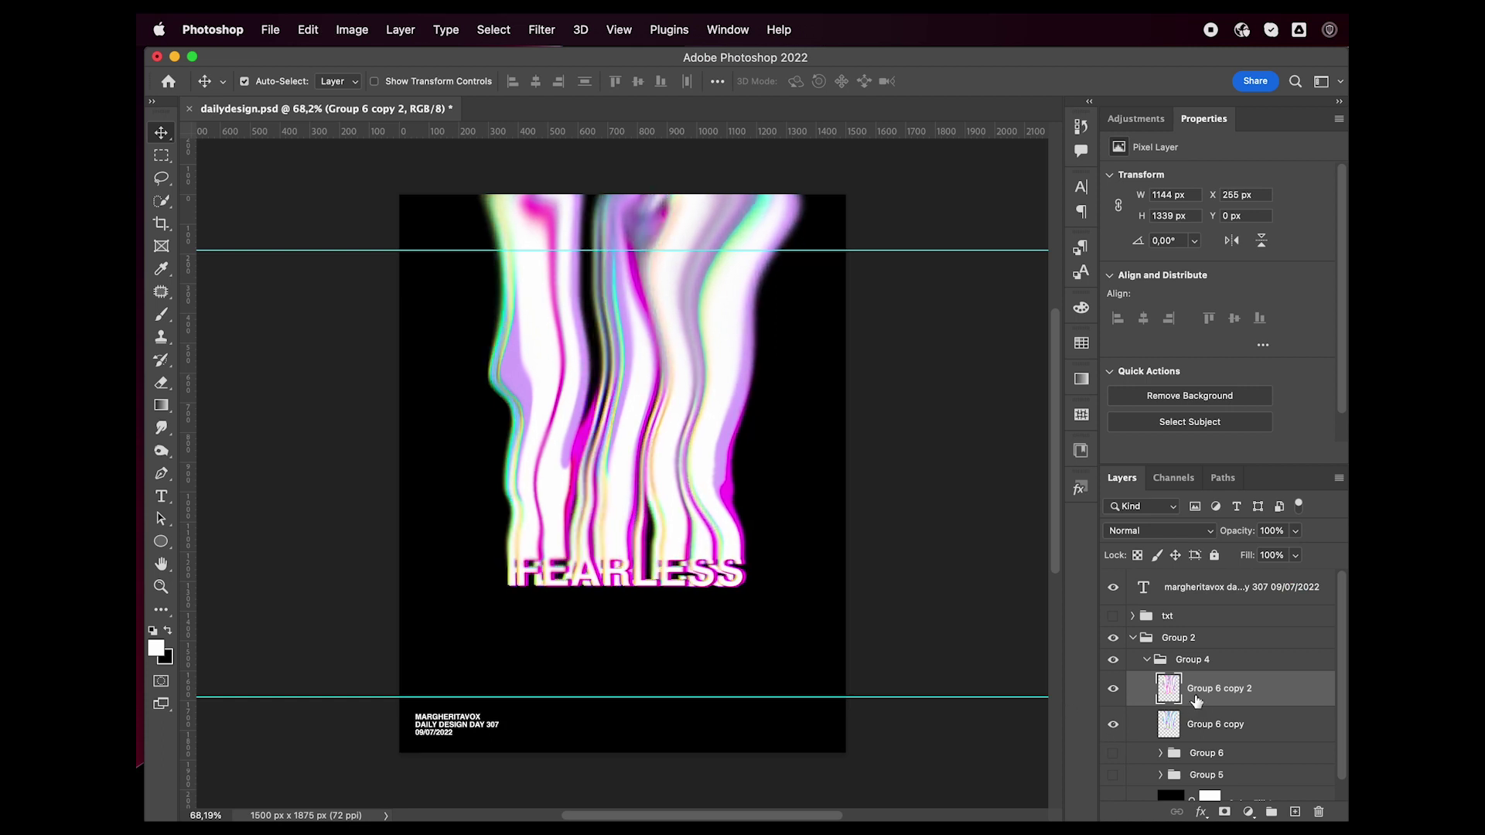
pyautogui.press('Left')
pyautogui.press('Left')
pyautogui.press('Left')
pyautogui.press('Left')
pyautogui.press('Up')
pyautogui.press('Up')
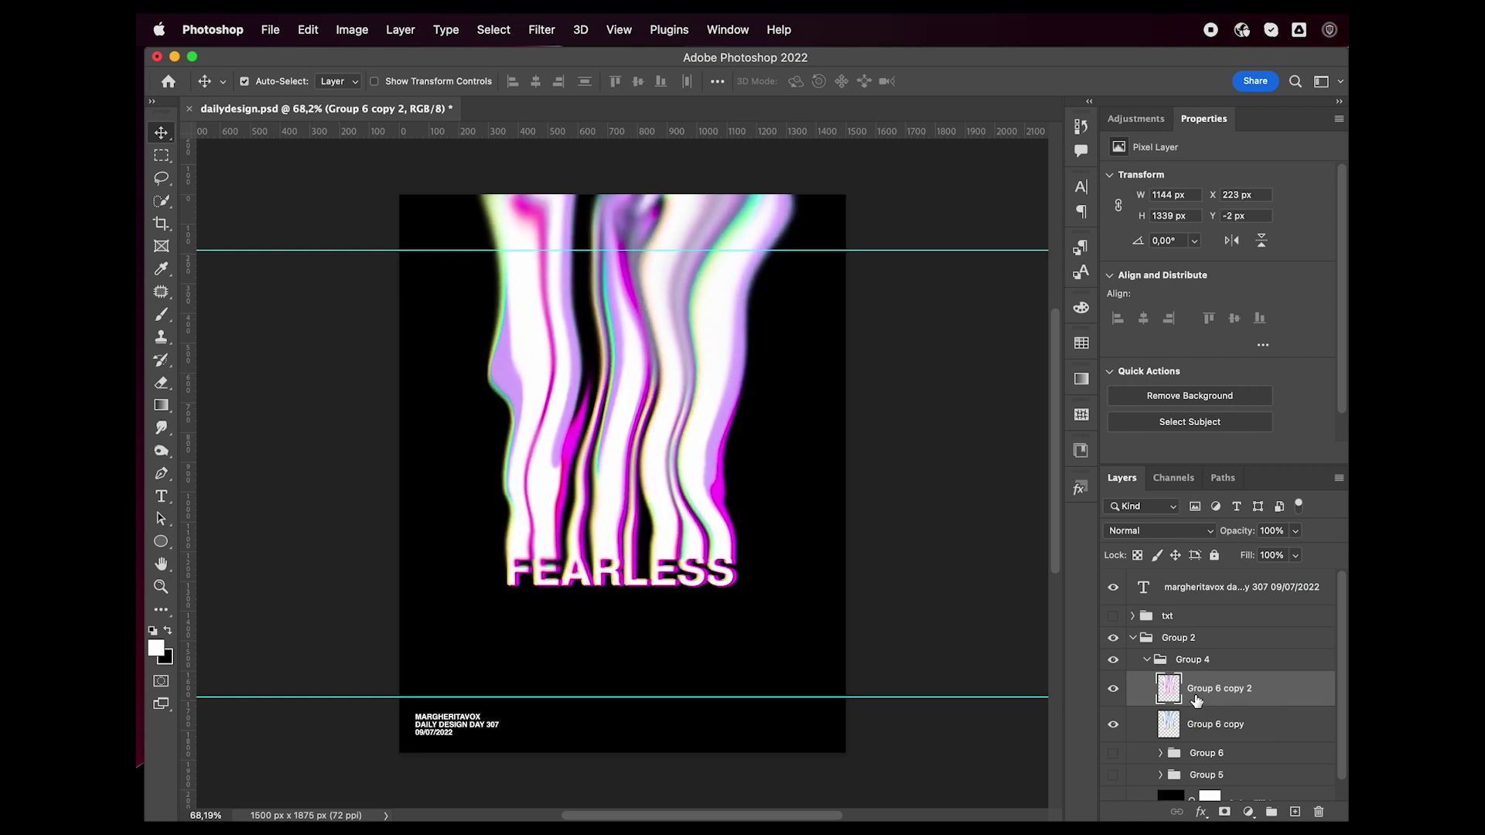
pyautogui.click(1183, 532)
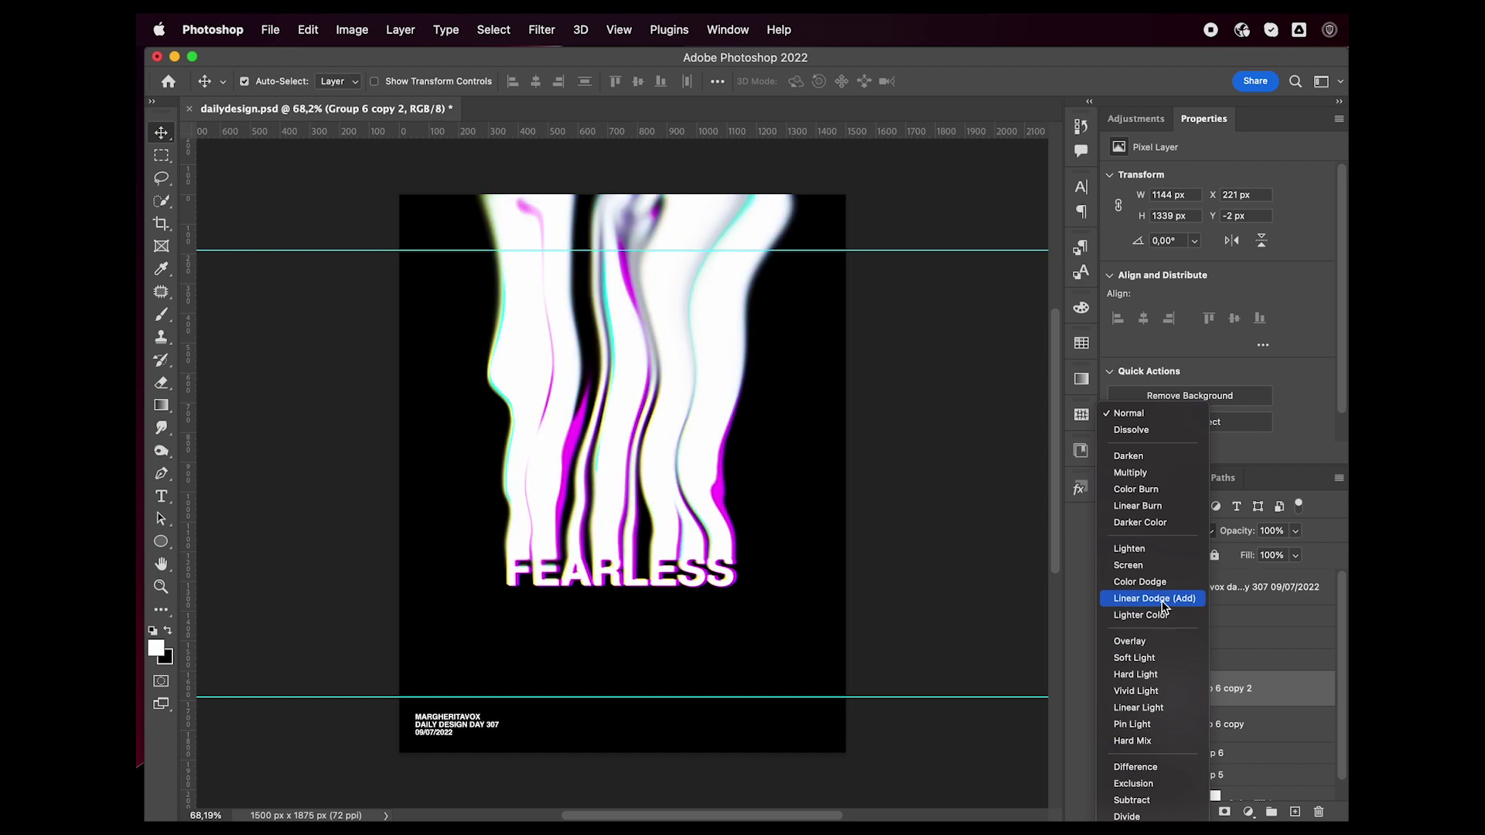
pyautogui.click(1166, 473)
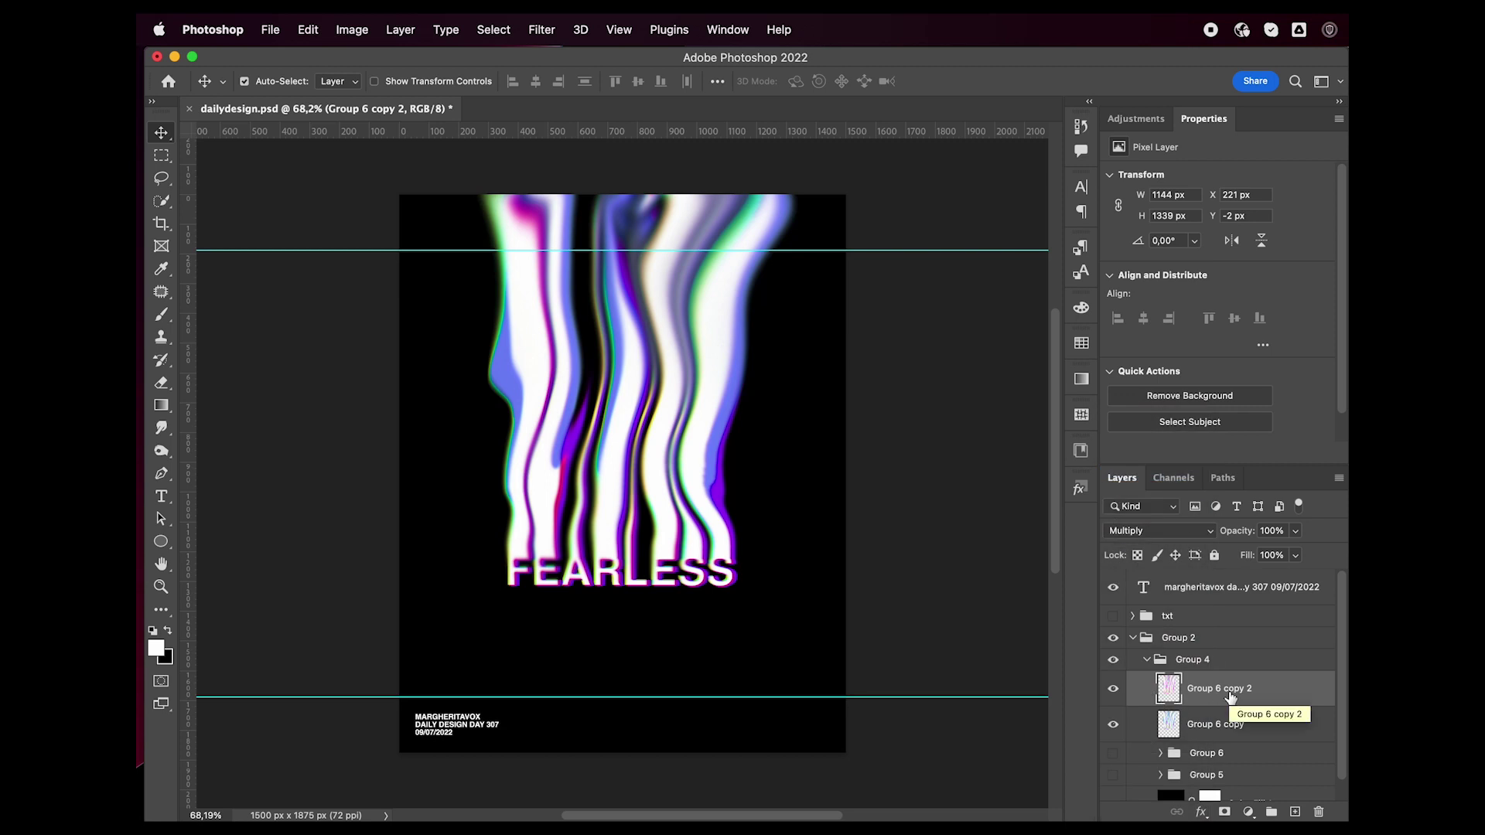
# Duplicate the Multiply layer, invert the copy's colours and change its blend mode to bring out more saturated strands
pyautogui.press('super+j')
pyautogui.press('super+i')
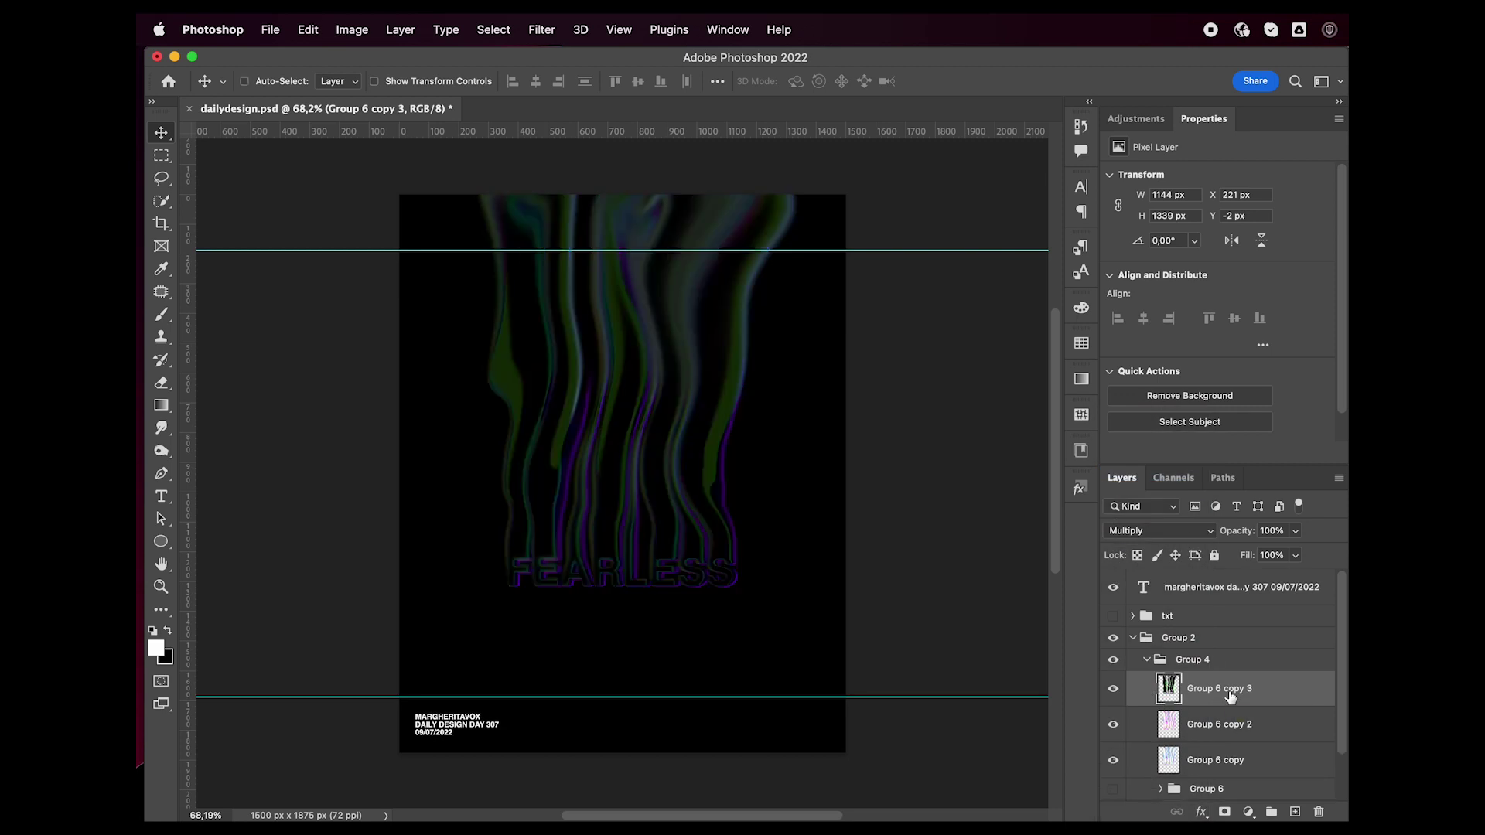
pyautogui.click(1167, 533)
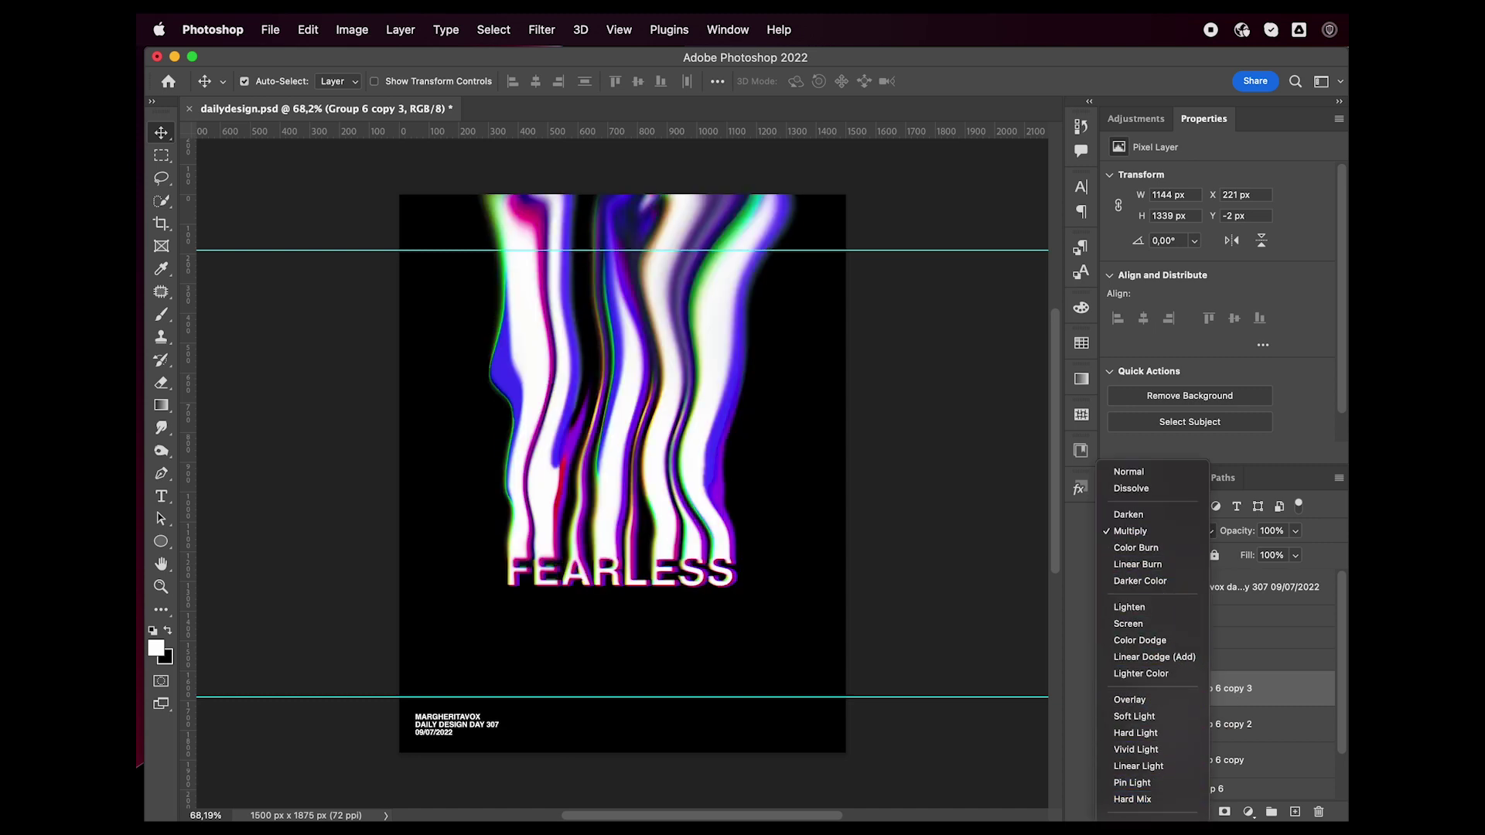
pyautogui.click(1136, 808)
pyautogui.scroll(-1, 1269, 696)
# Group the stacked colour copies as Group 7, merge a duplicate of it into one layer, and hide Group 7
pyautogui.keyDown('shift'); pyautogui.click(1262, 723); pyautogui.keyUp('shift')
pyautogui.press('super+g')
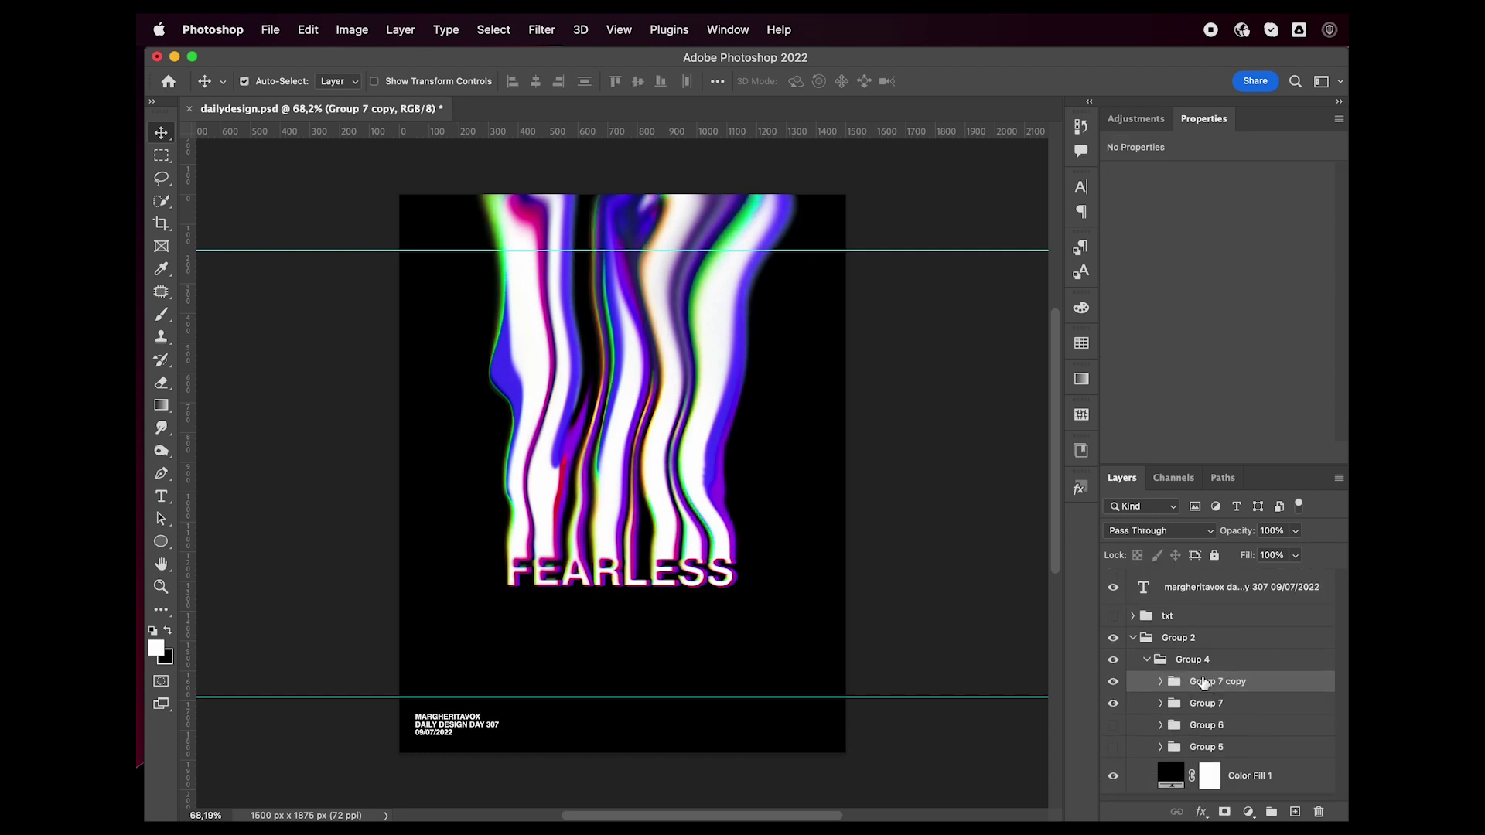
pyautogui.rightClick(1202, 687)
pyautogui.click(1207, 732)
pyautogui.click(1113, 717)
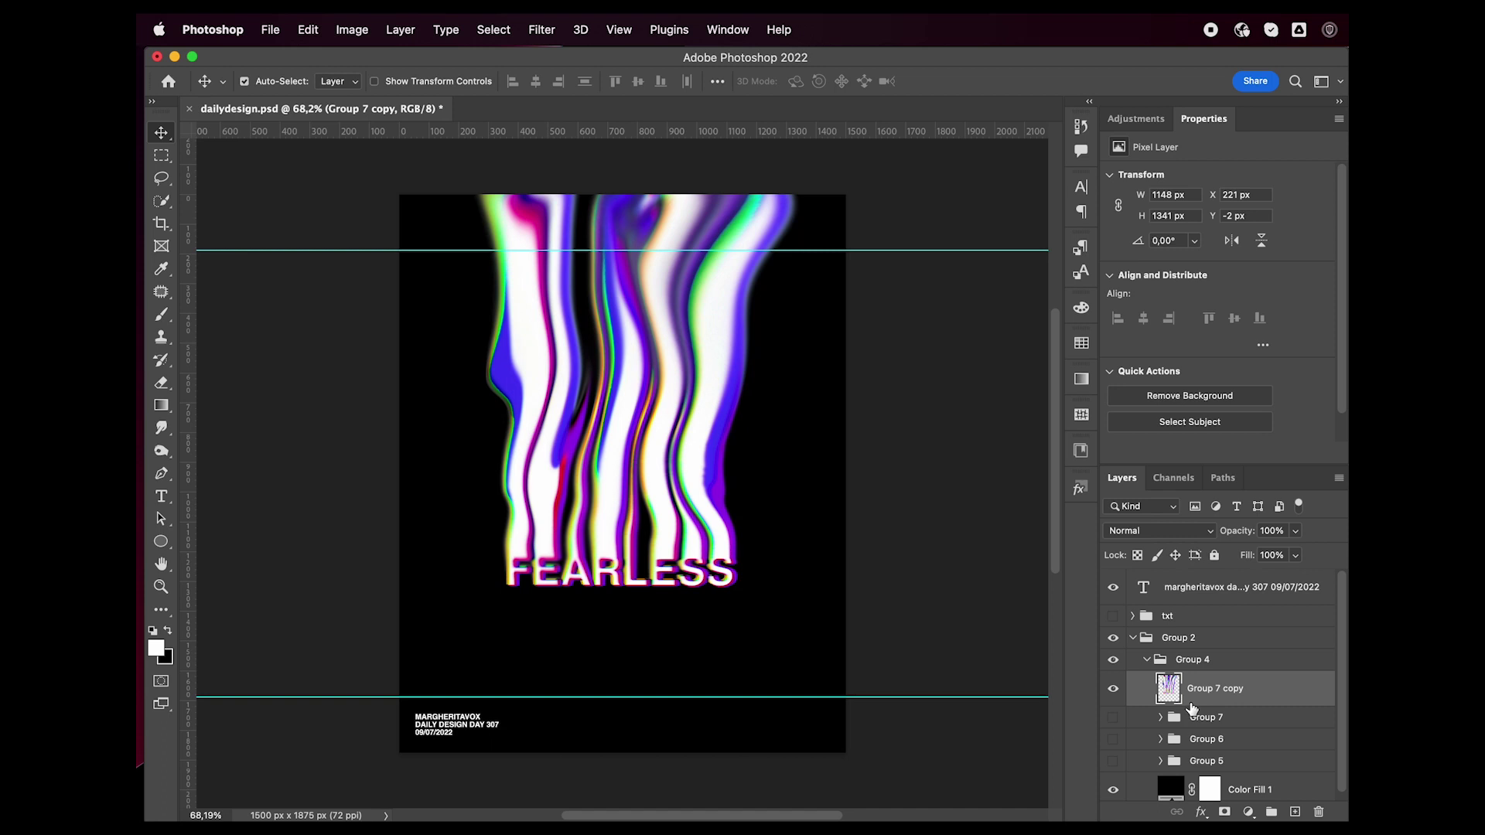
# Add a Gradient Map adjustment above the merged layer and open the MVX PREMIUM GRADIENT PACK VOL. 2 presets for it
pyautogui.click(1153, 121)
pyautogui.click(1232, 206)
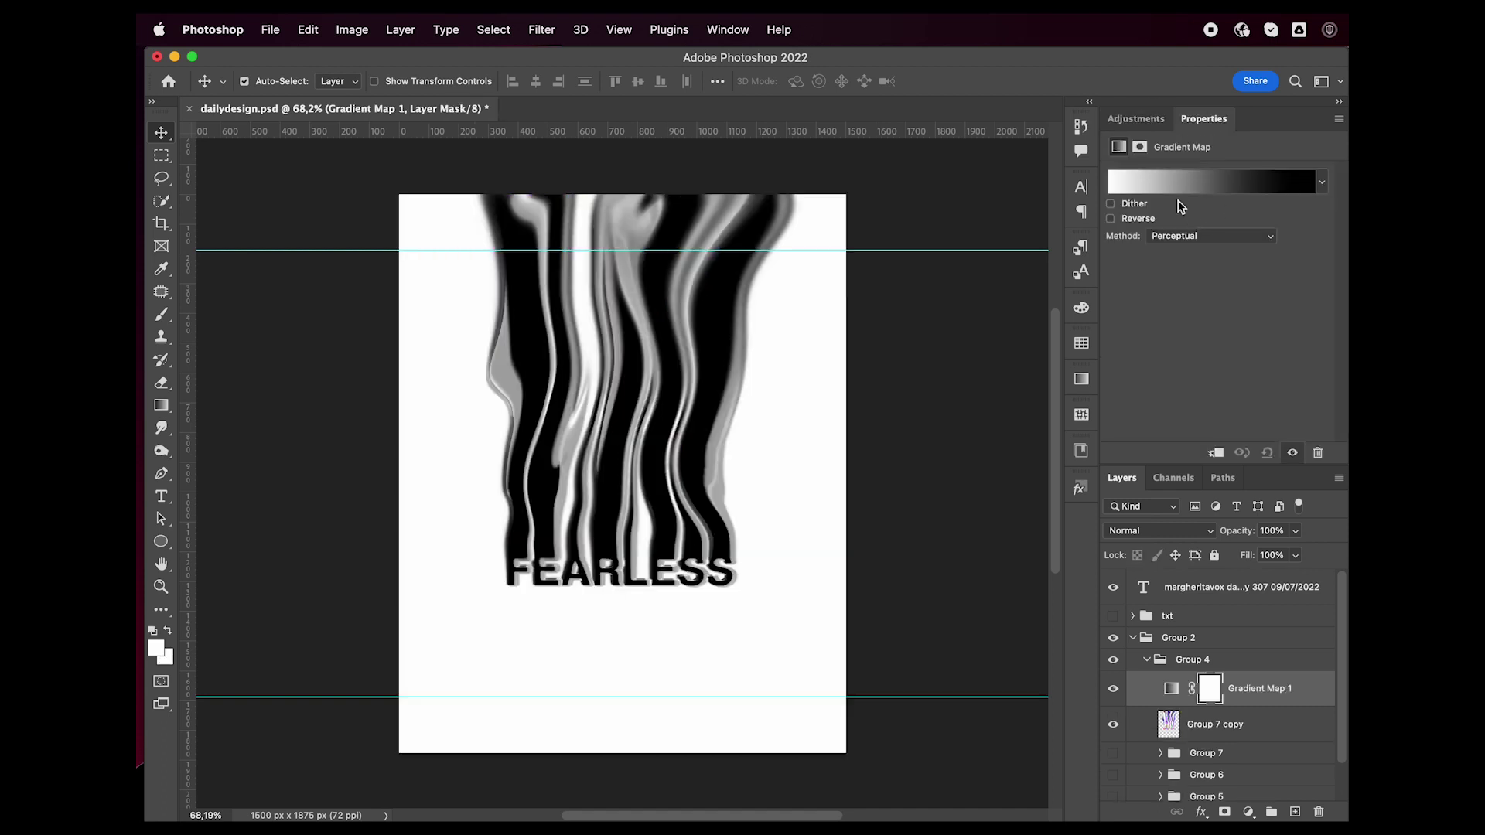
pyautogui.click(1183, 179)
pyautogui.scroll(-5, 1124, 291)
pyautogui.click(1044, 274)
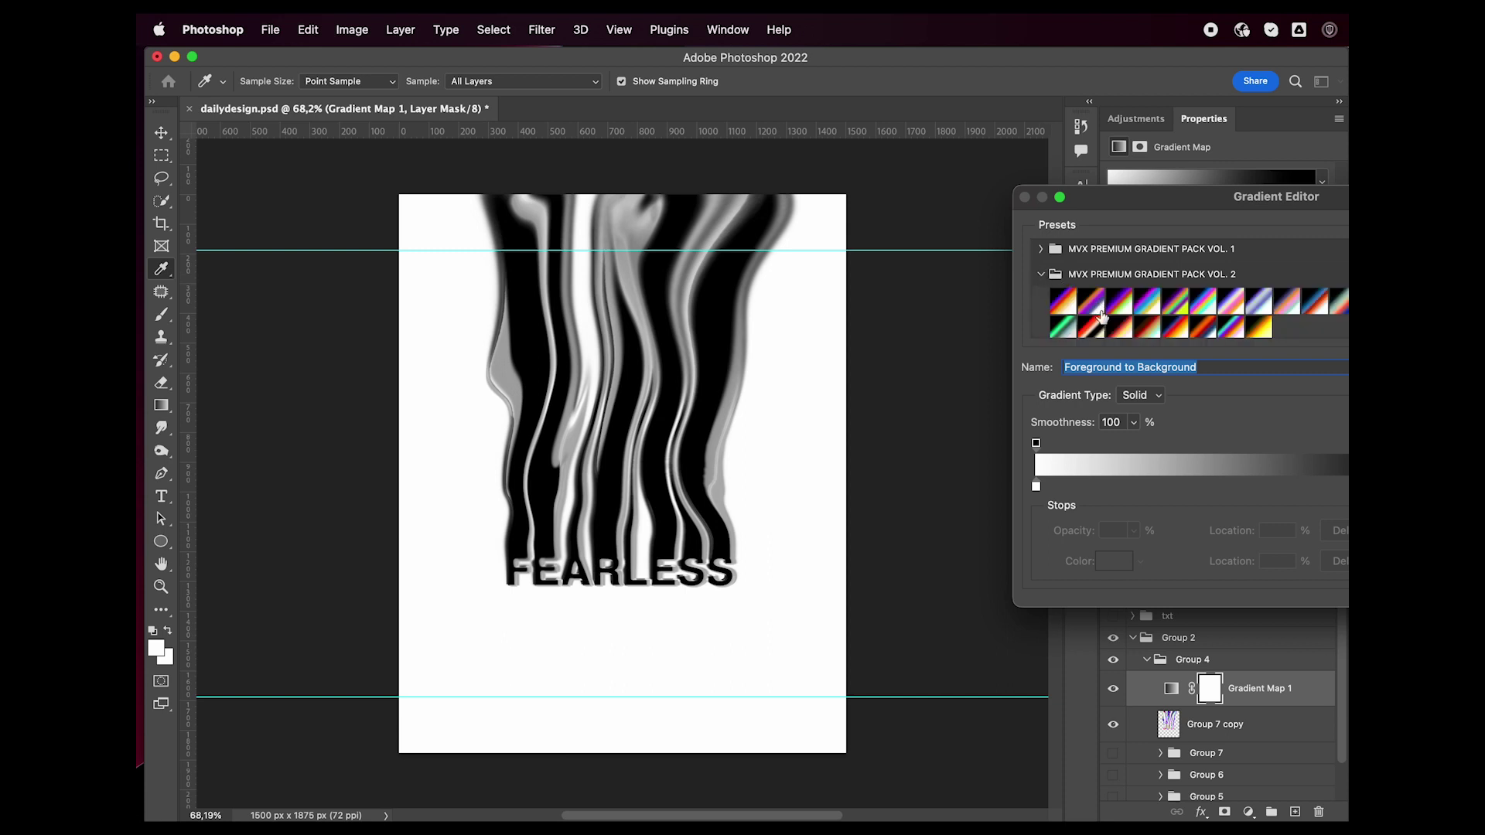
# Try several presets of the pack and apply the fifth one, running from black through purple, orange, green and purple to yellow
pyautogui.click(1118, 324)
pyautogui.moveTo(1237, 196); pyautogui.dragTo(1096, 170)
pyautogui.click(1088, 303)
pyautogui.click(1015, 307)
pyautogui.click(939, 281)
pyautogui.click(982, 276)
pyautogui.click(1085, 275)
pyautogui.click(1064, 278)
pyautogui.click(1033, 283)
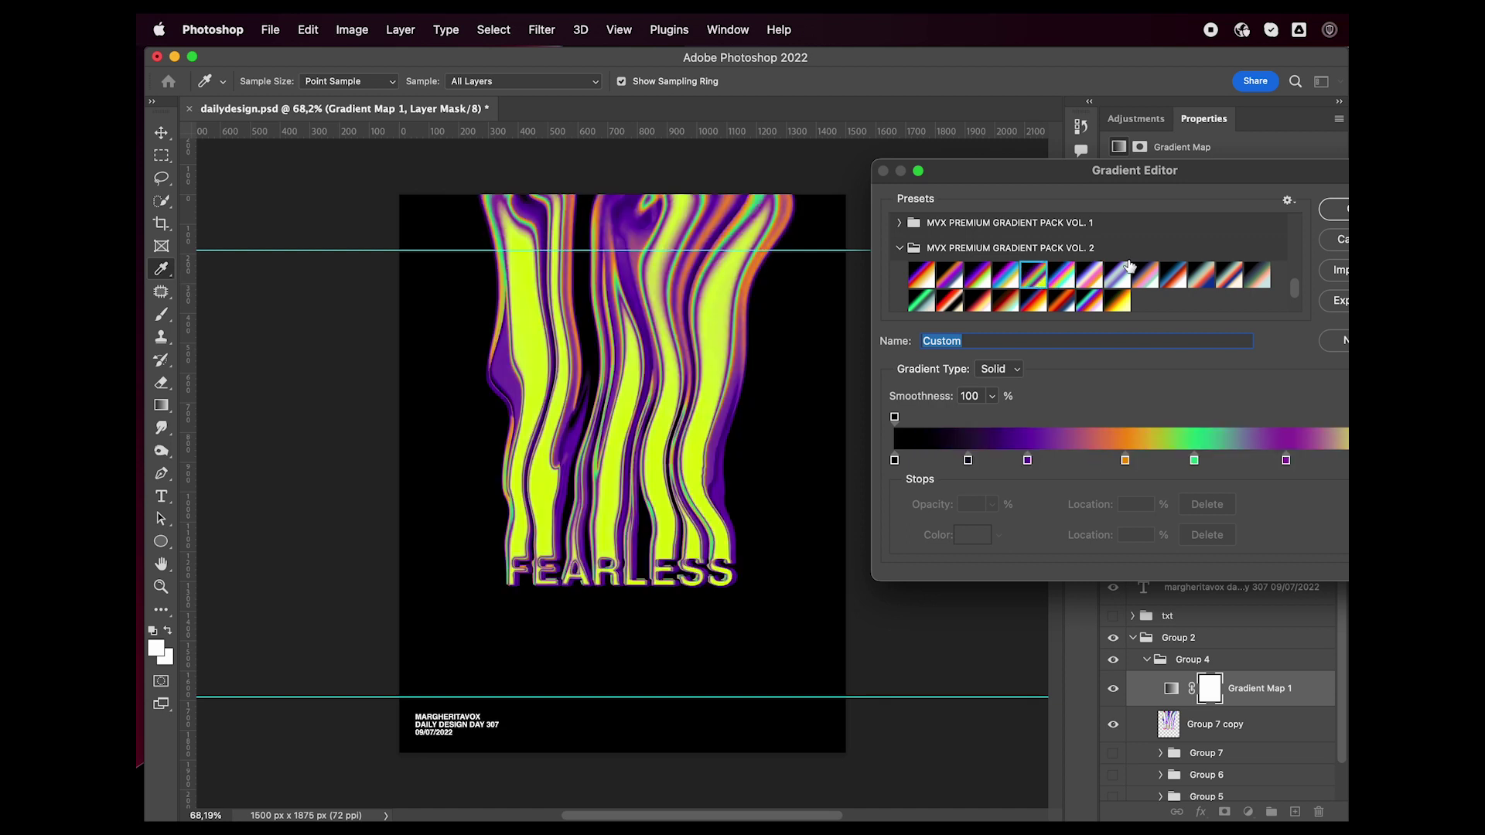
pyautogui.click(1338, 210)
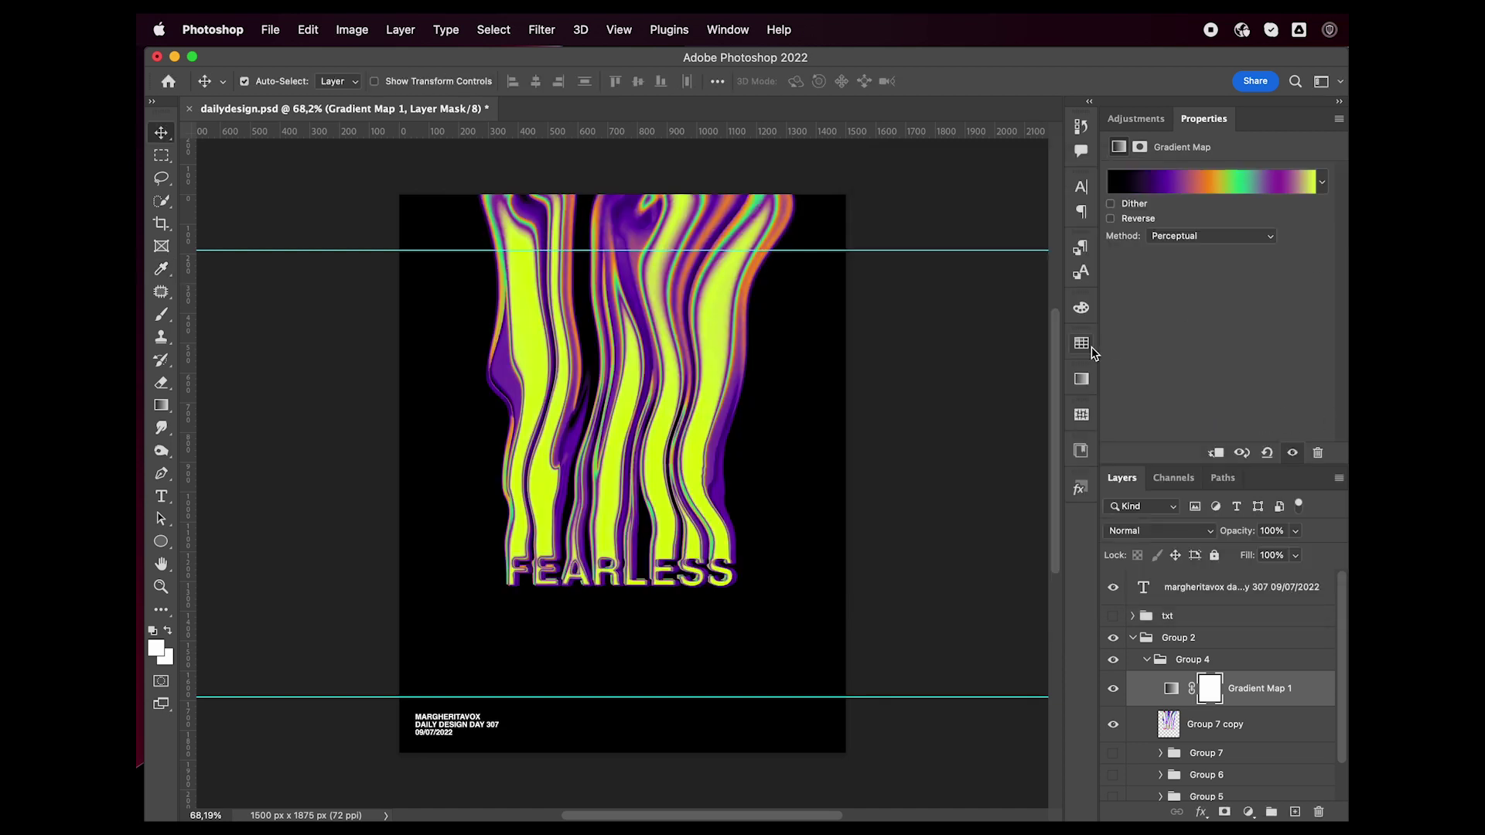
# Reopen the gradient map's gradient and recolour its stop at 28% to a brighter violet
pyautogui.click(1171, 688)
pyautogui.click(1187, 184)
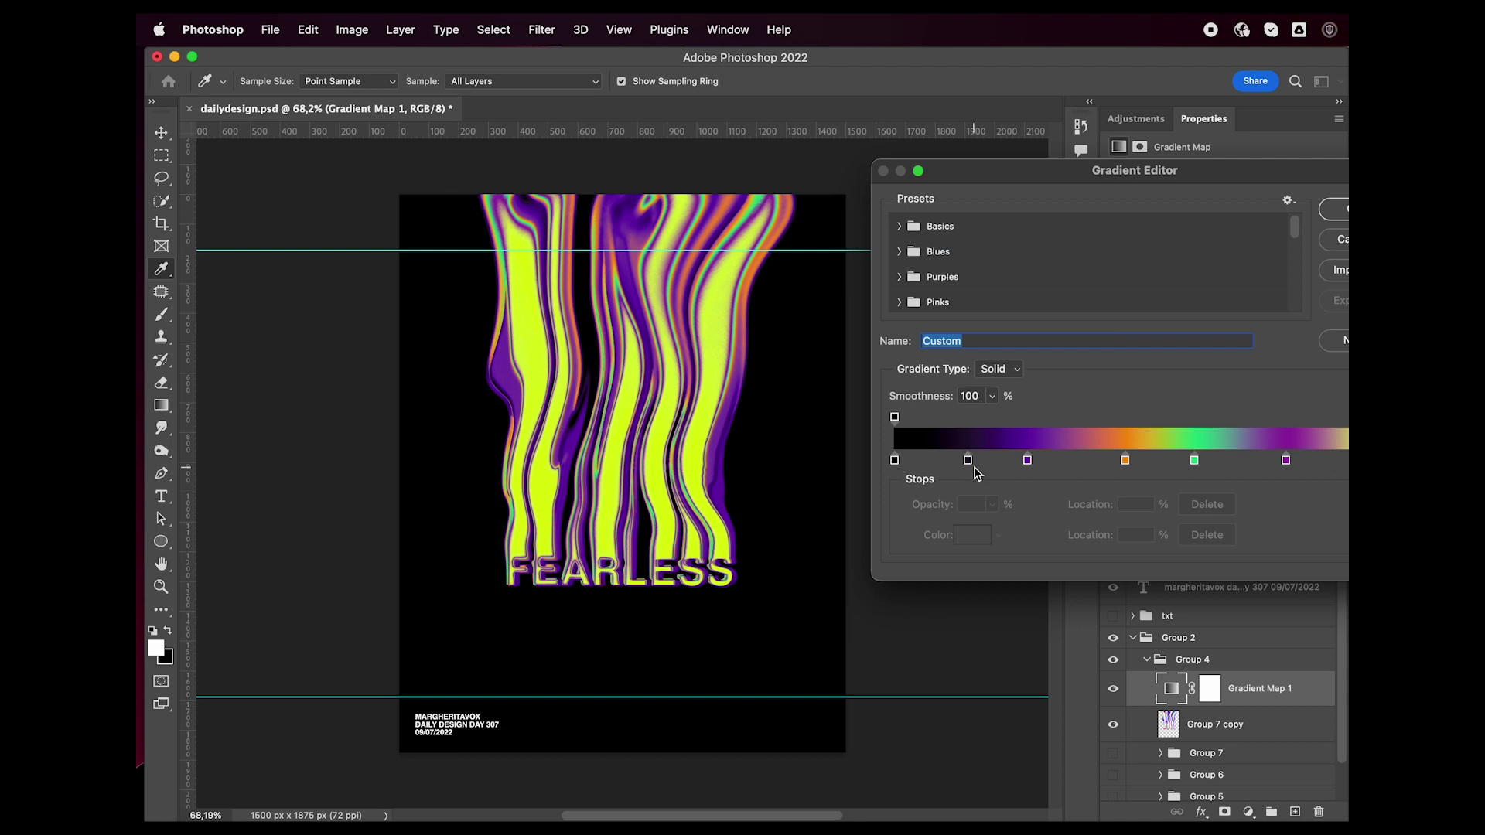
pyautogui.click(1027, 460)
pyautogui.hscroll(10, 781, 574)
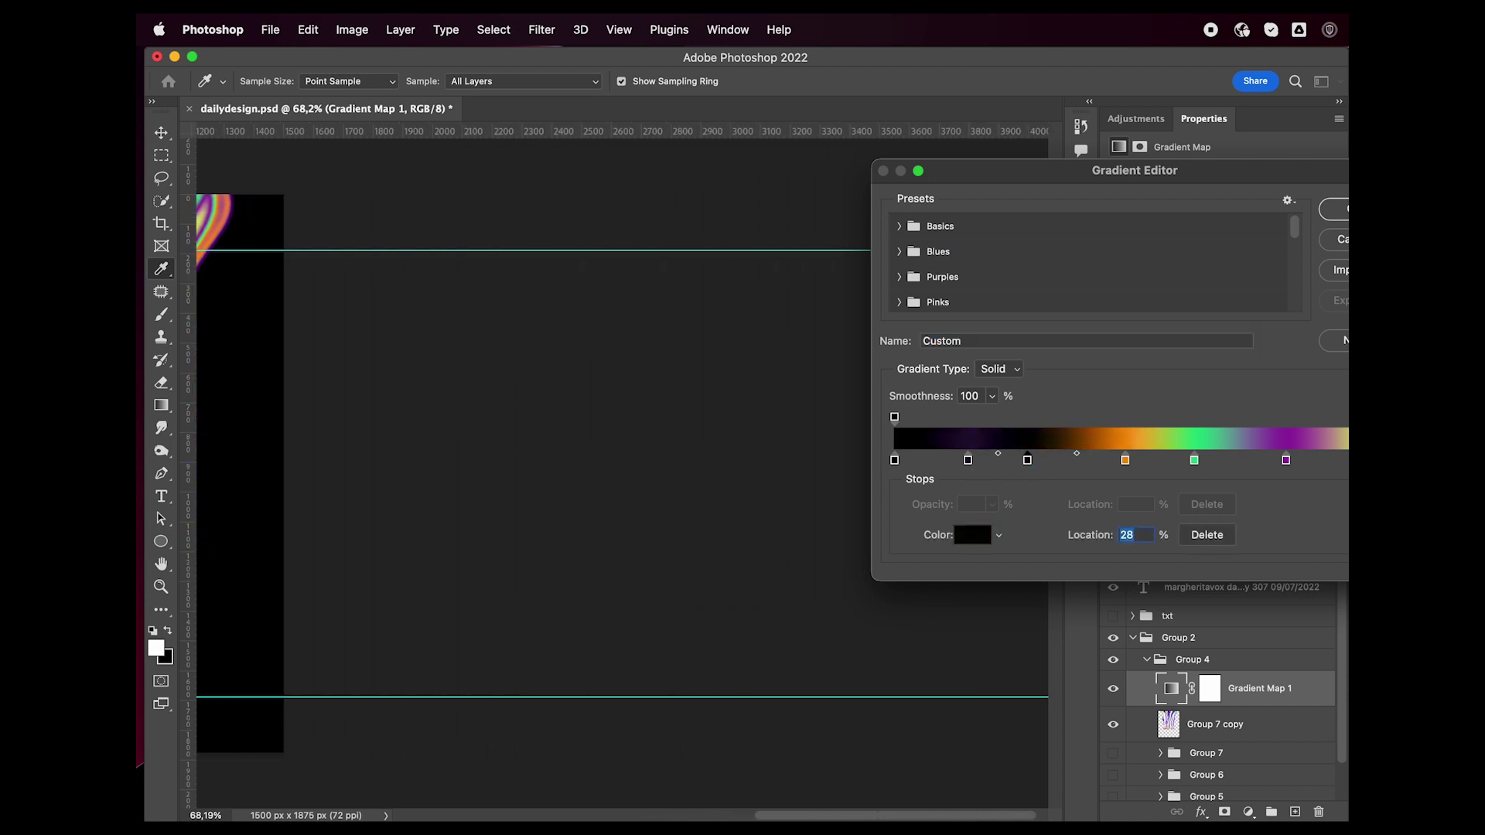
pyautogui.hscroll(-3, 672, 520)
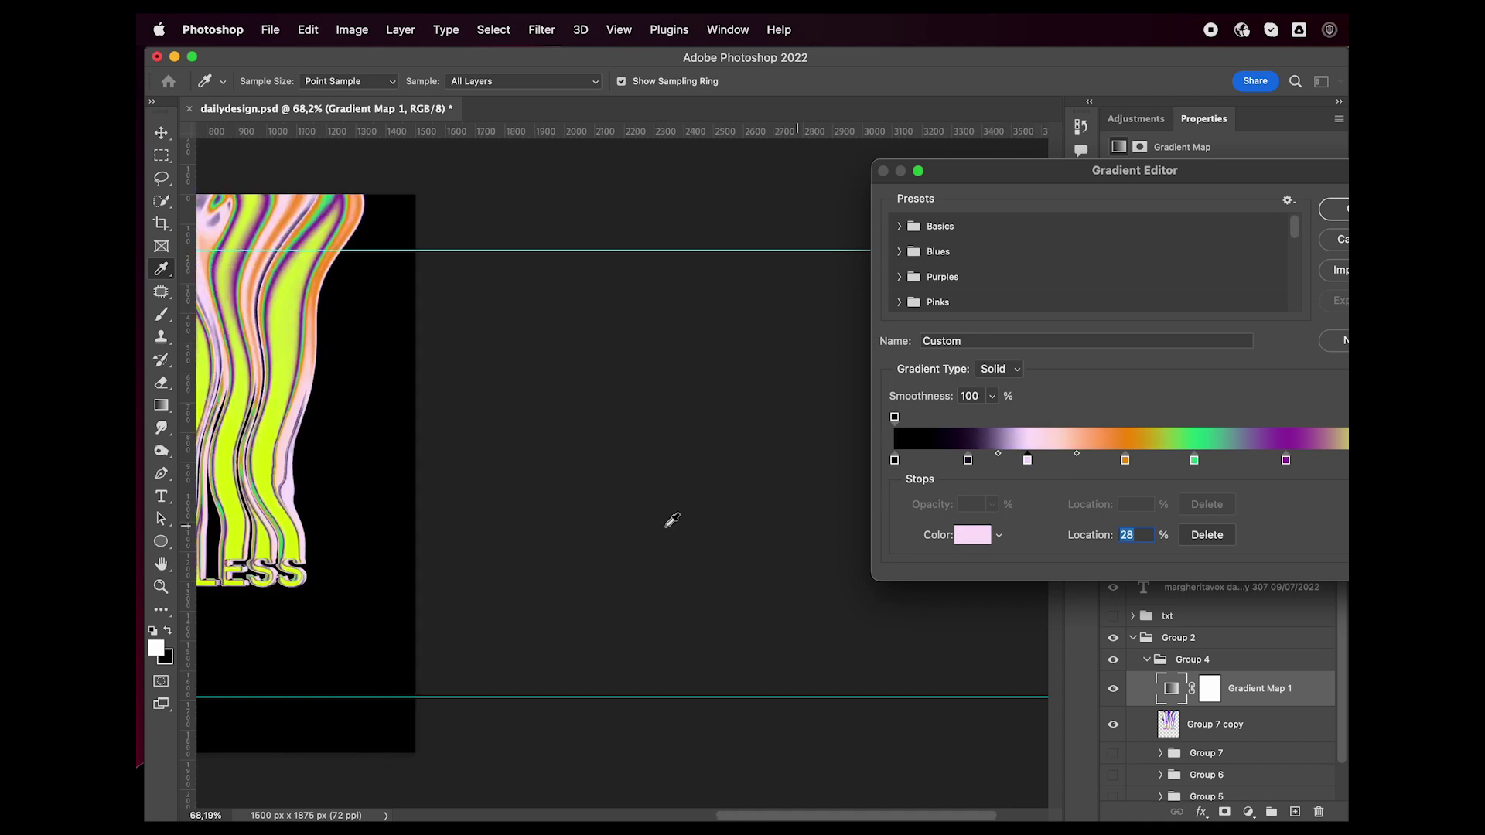
pyautogui.hscroll(-5, 671, 521)
pyautogui.click(671, 520)
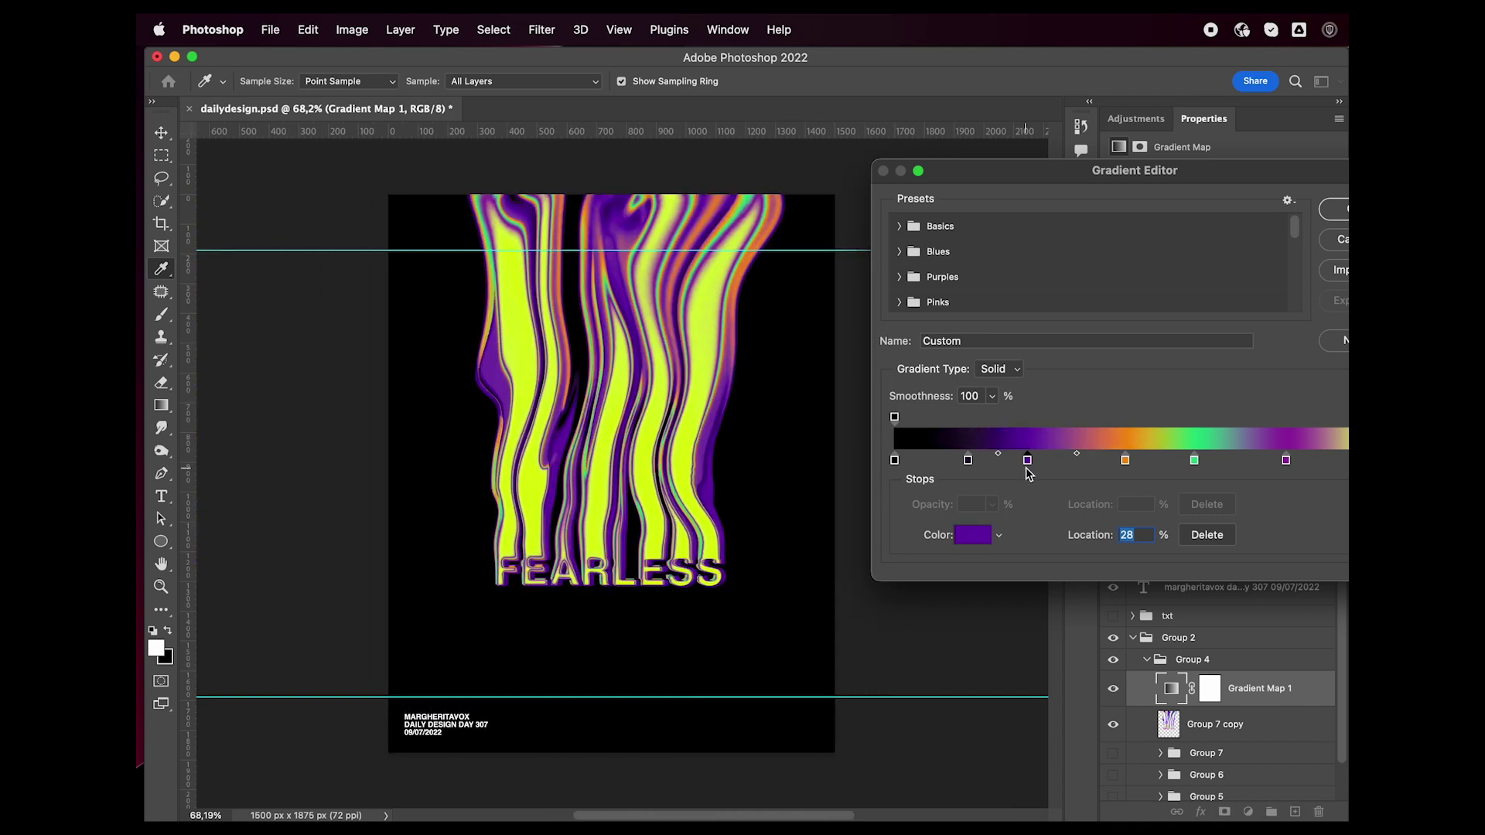
pyautogui.doubleClick(1027, 460)
pyautogui.click(621, 101)
pyautogui.press('Return')
# Change the gradient's yellow end stop at 100% to red ff0909
pyautogui.click(1122, 460)
pyautogui.click(1285, 460)
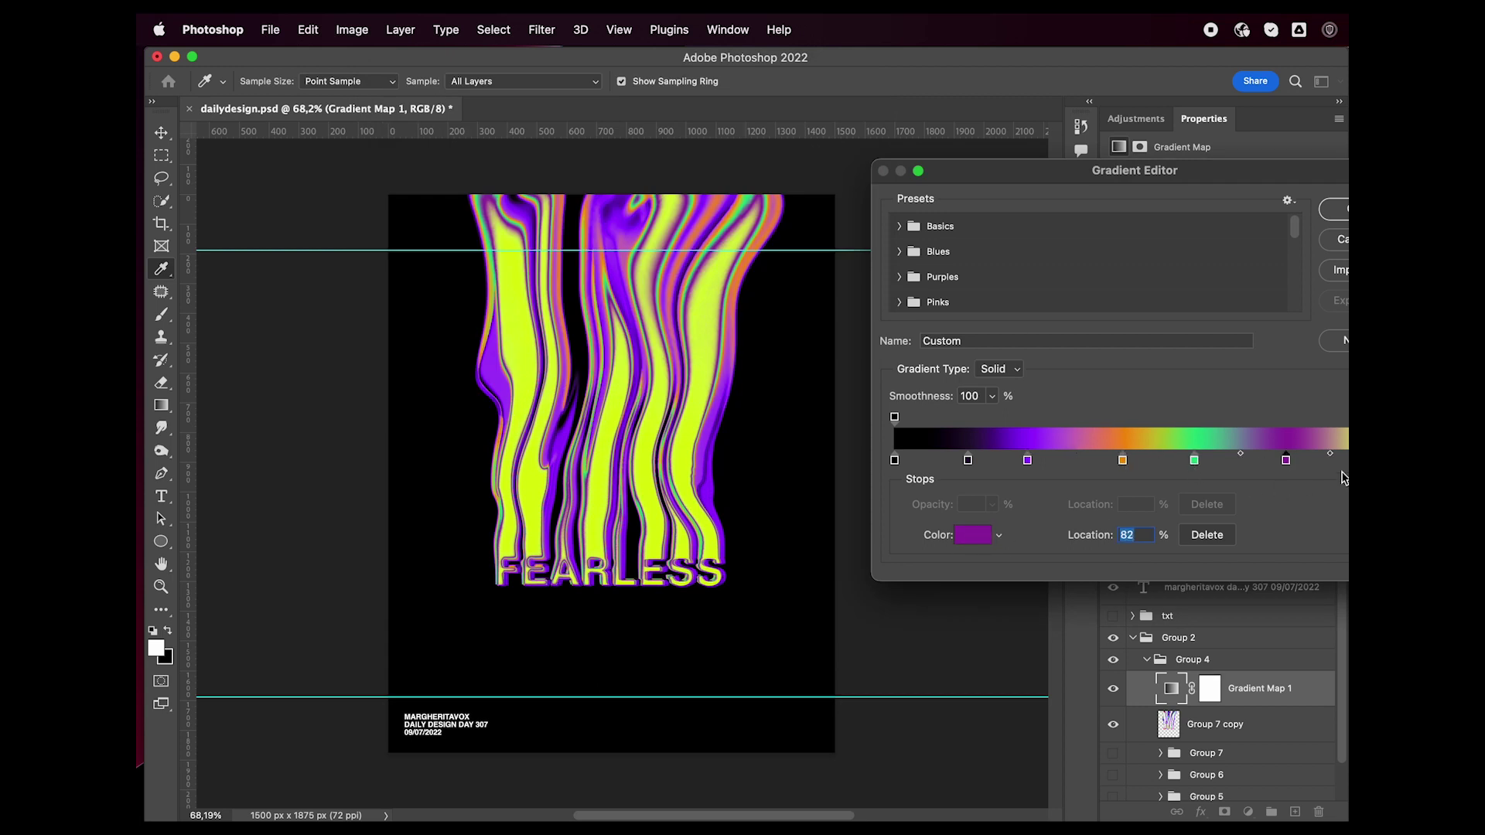
pyautogui.click(1344, 460)
pyautogui.click(972, 534)
pyautogui.click(633, 116)
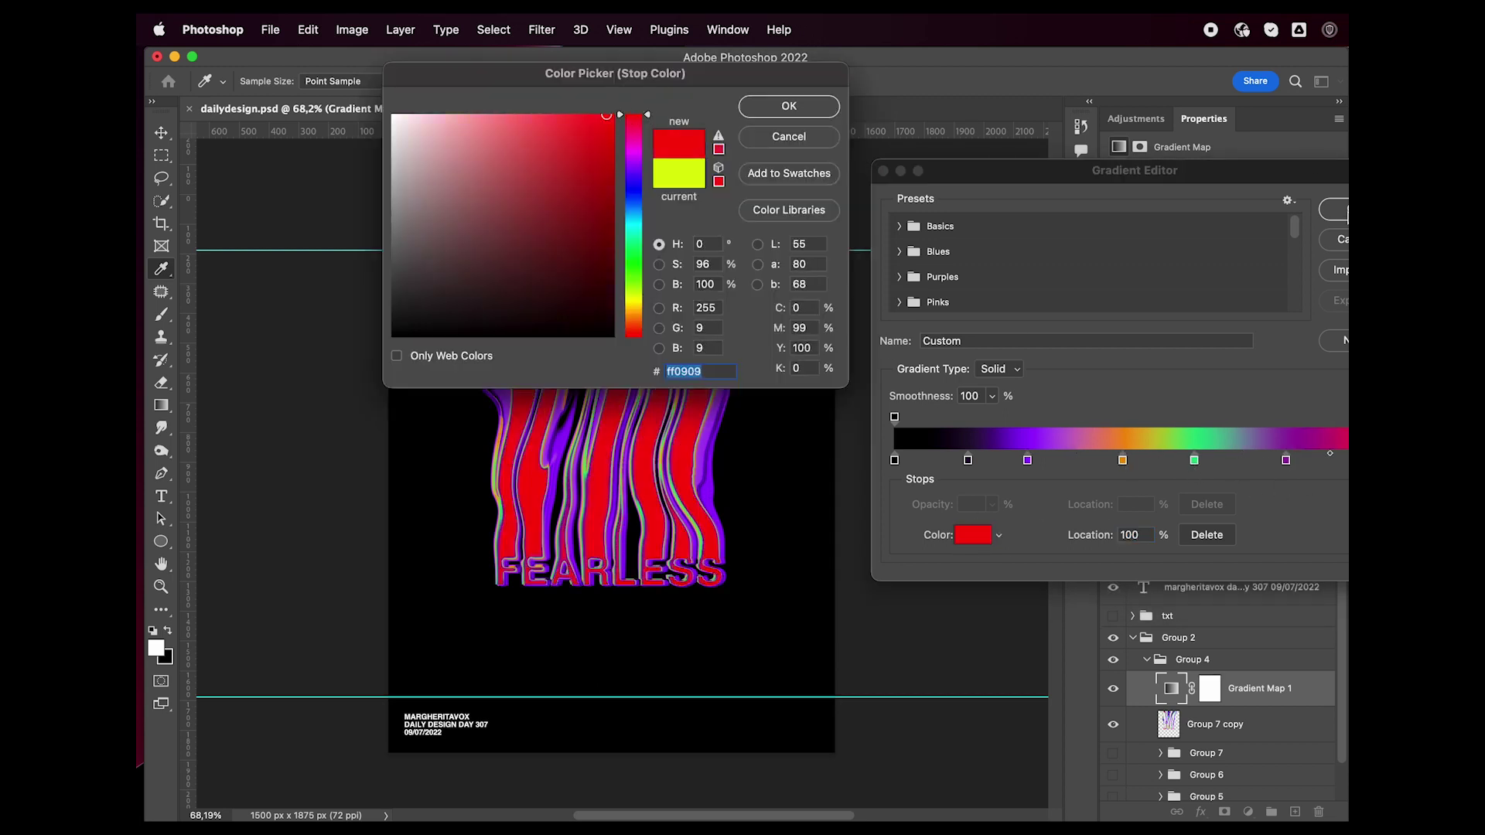
pyautogui.click(804, 103)
# Move the gradient's dark purple stop closer to the green one and add a second red stop just before the end
pyautogui.moveTo(1048, 165); pyautogui.dragTo(1021, 160)
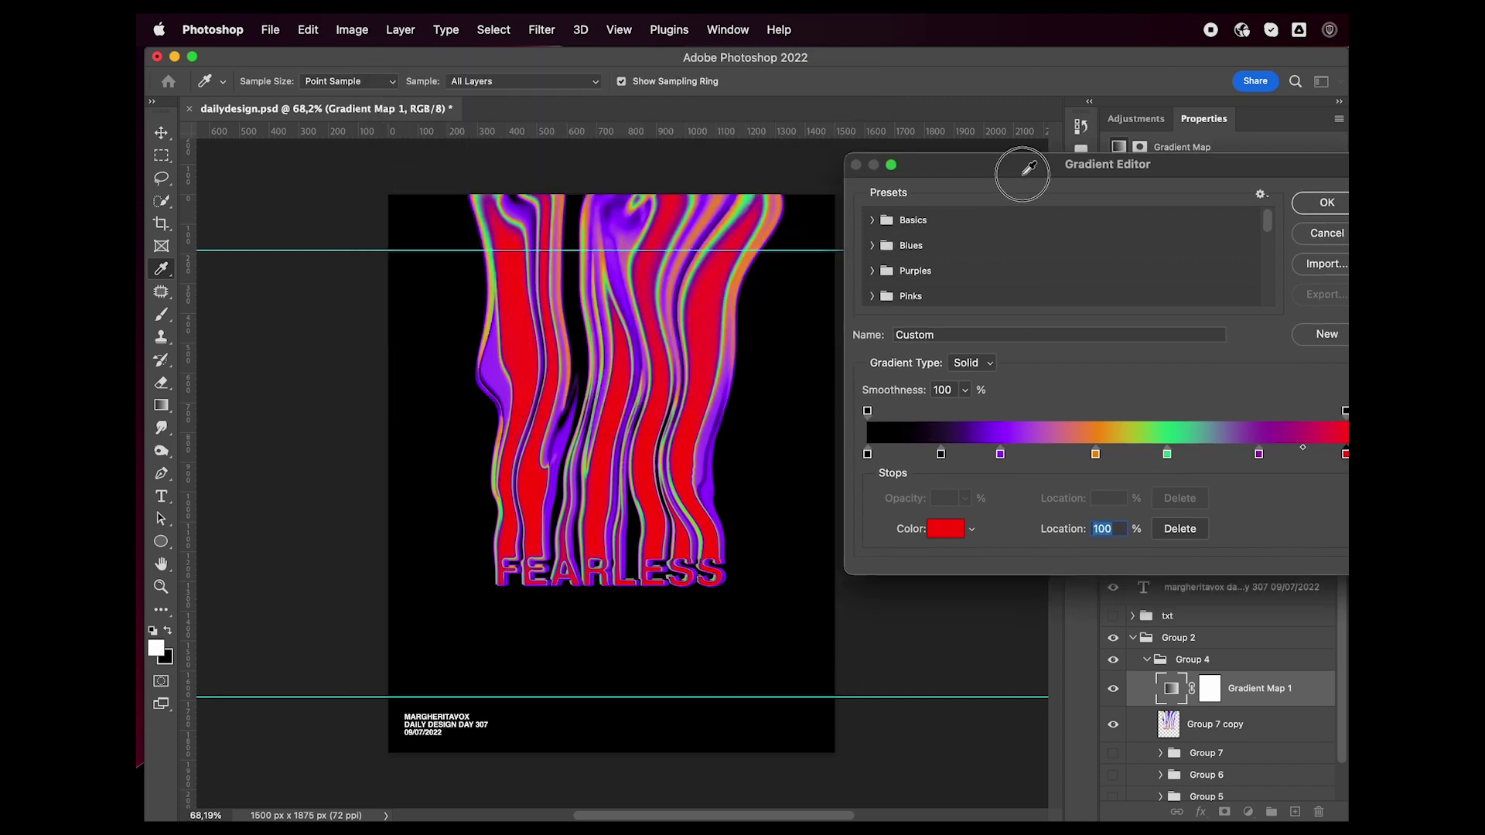
pyautogui.moveTo(1285, 460); pyautogui.dragTo(1253, 460)
pyautogui.moveTo(1372, 460); pyautogui.dragTo(1328, 460)
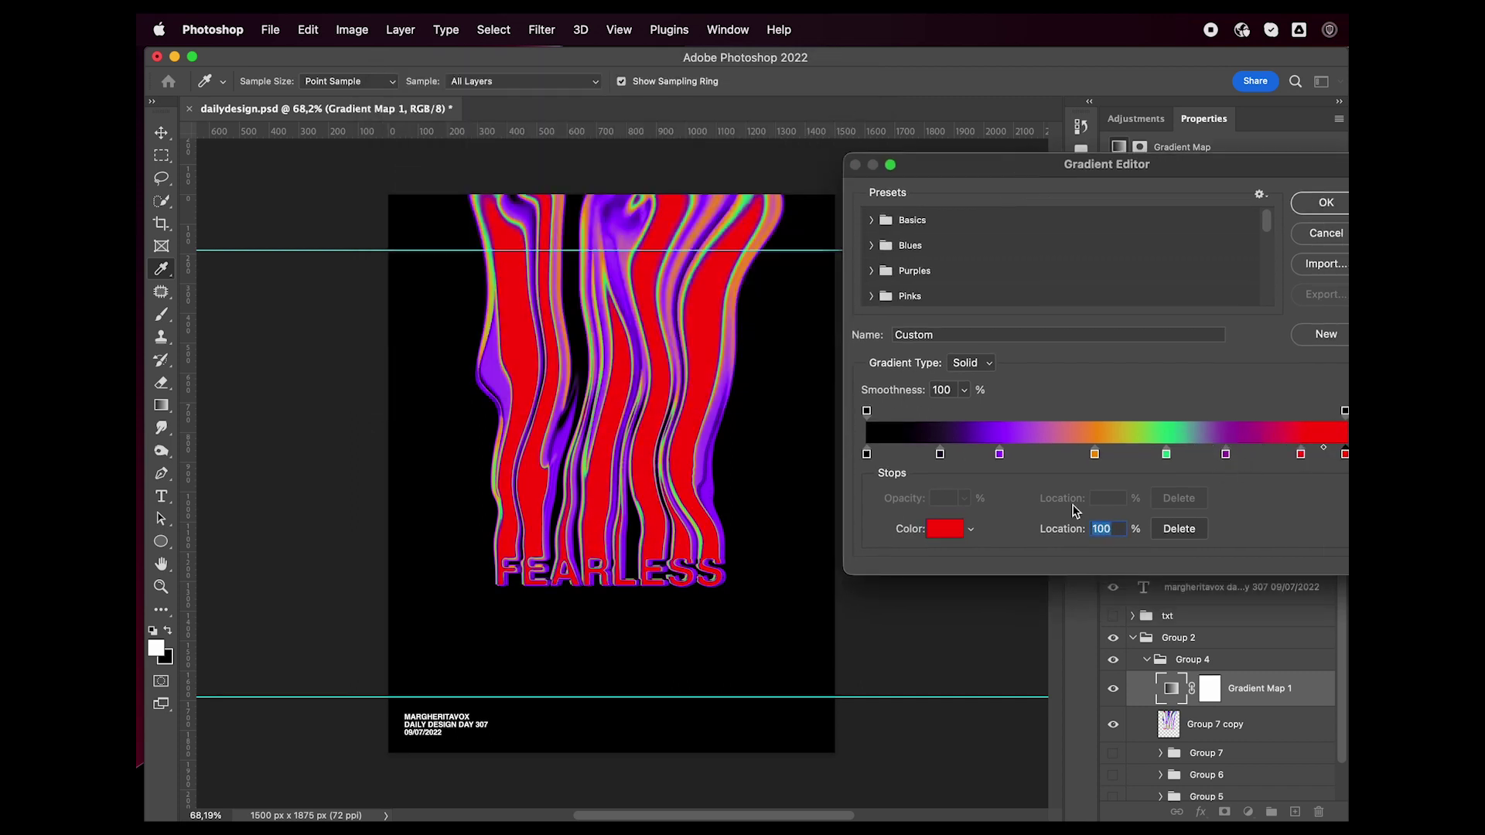
# Recolour the gradient's end stop at 100% to light blue ade5ff
pyautogui.click(945, 530)
pyautogui.click(632, 214)
pyautogui.click(408, 115)
pyautogui.moveTo(471, 179); pyautogui.dragTo(467, 128)
pyautogui.click(788, 106)
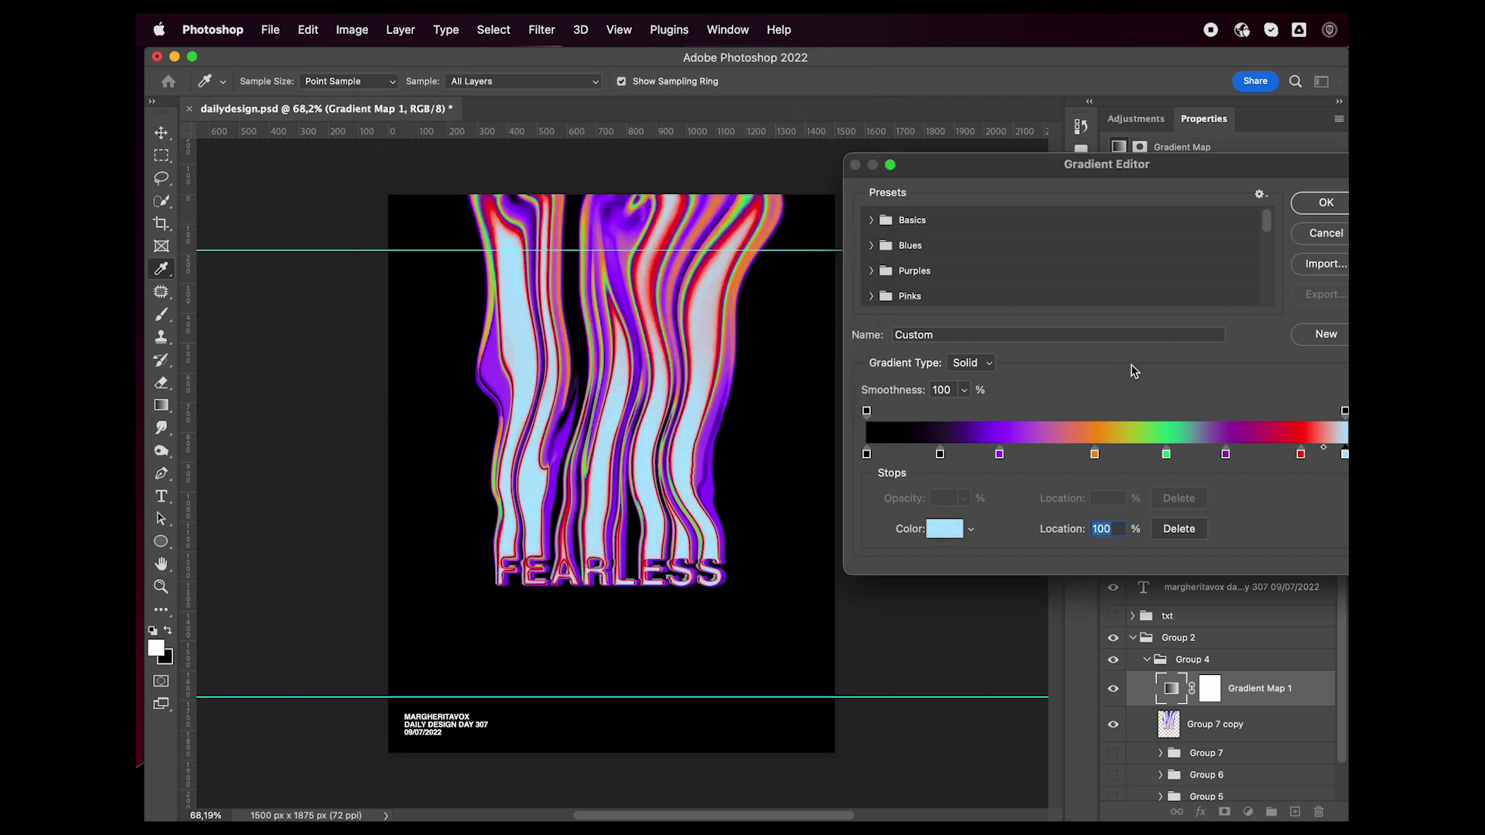
# Add a second light blue stop just before the gradient's end, change the 100% stop to white and apply the gradient
pyautogui.press('Down')
pyautogui.press('Down')
pyautogui.click(945, 529)
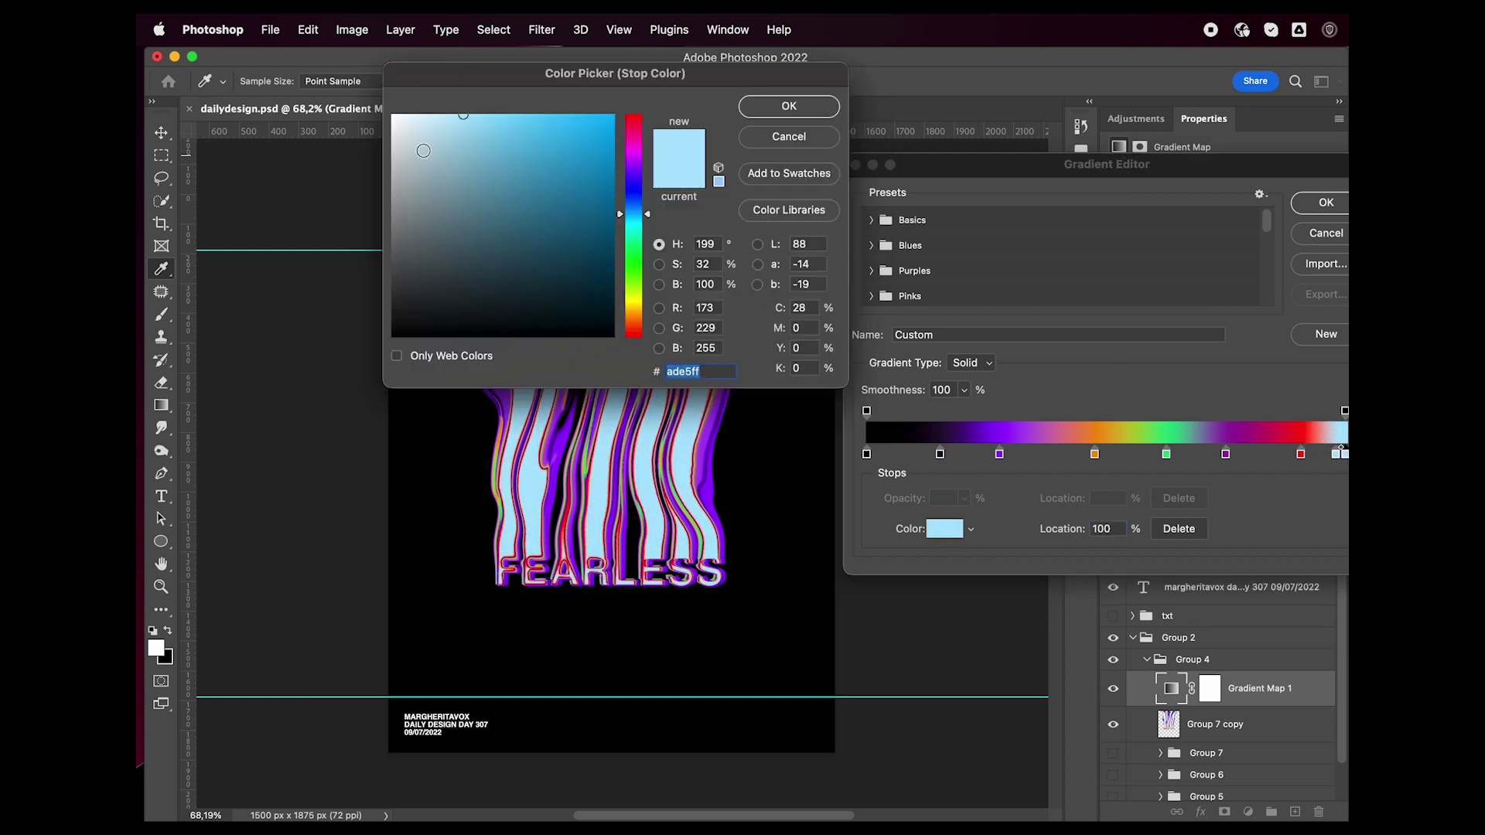
pyautogui.click(393, 117)
pyautogui.click(789, 106)
pyautogui.click(1321, 211)
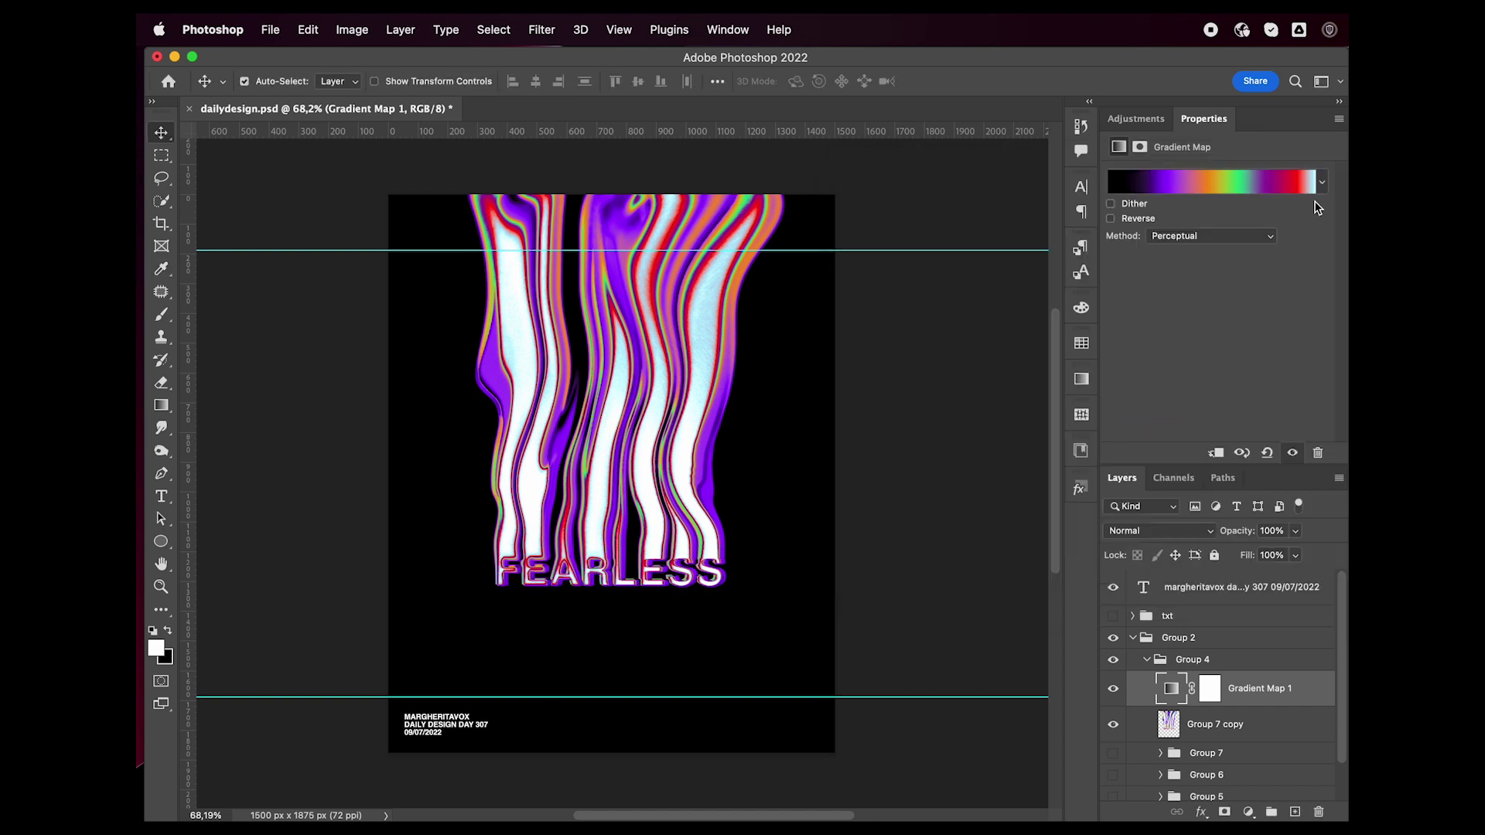
# Duplicate the Group 7 copy layer beneath the gradient map and apply a Gaussian Blur to the duplicate
pyautogui.click(1258, 734)
pyautogui.press('super+j')
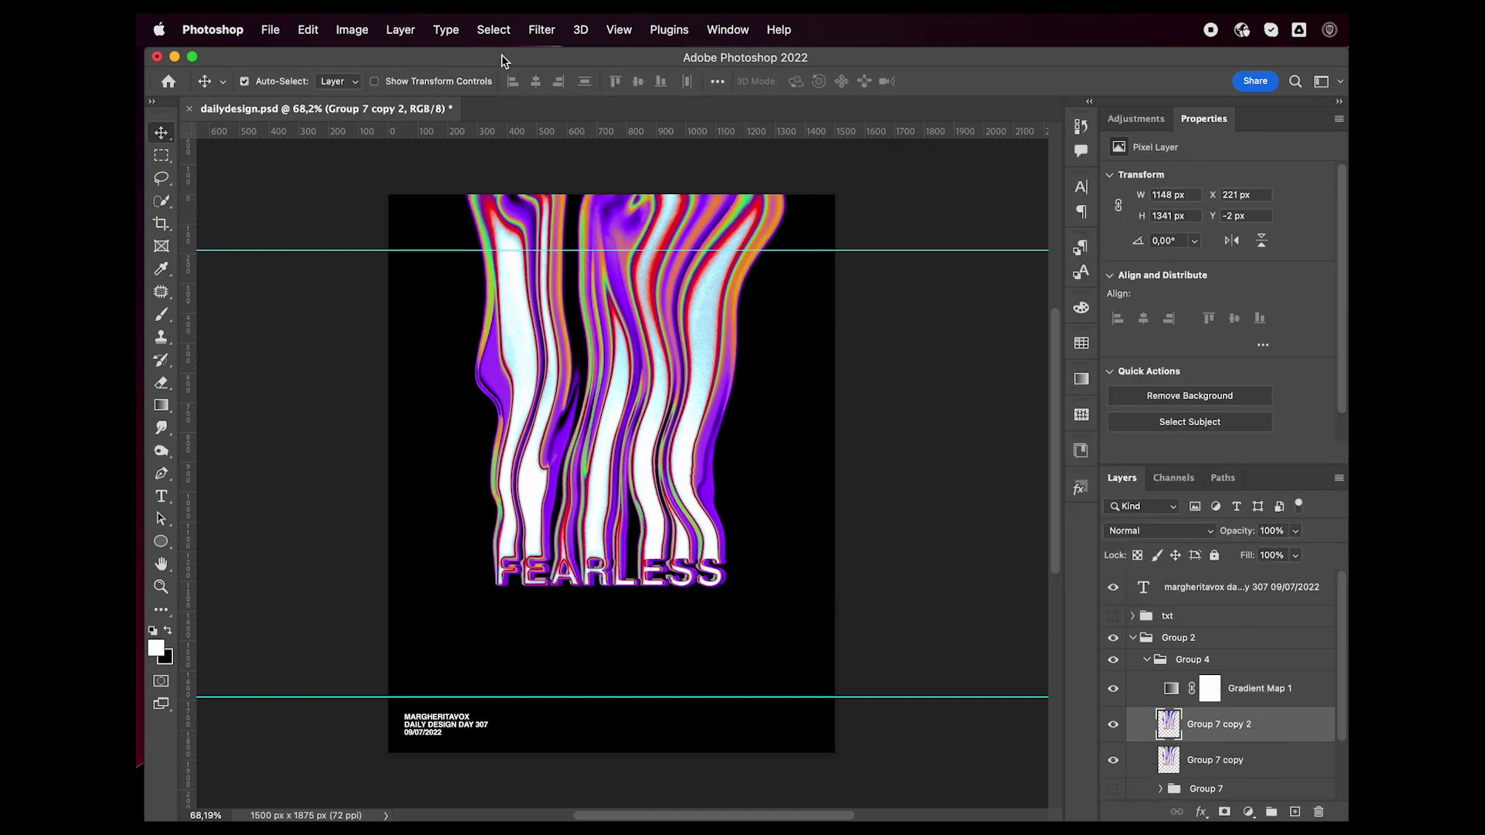
pyautogui.click(542, 29)
pyautogui.moveTo(768, 266)
pyautogui.click(838, 324)
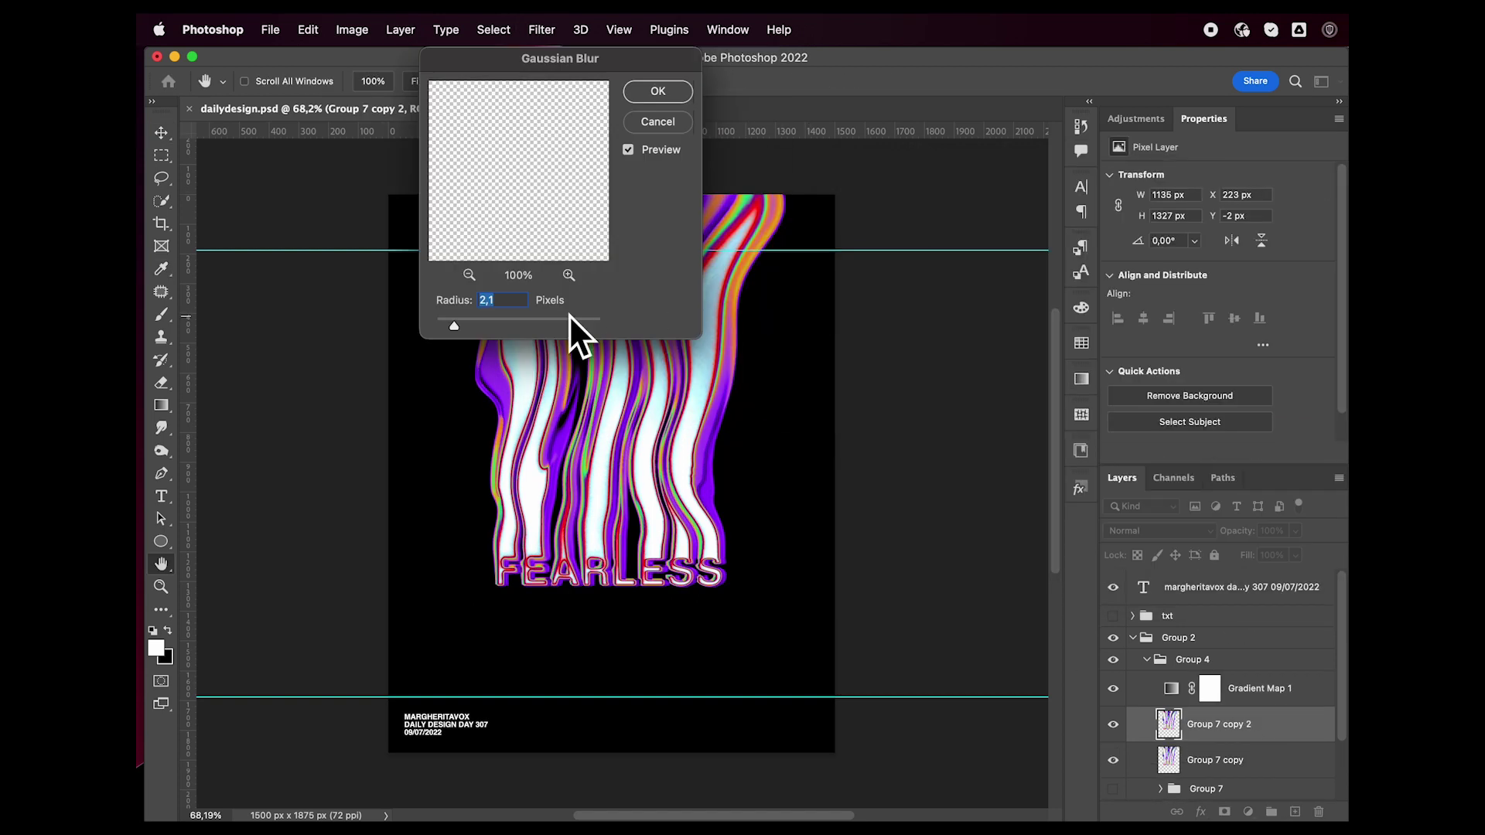
pyautogui.moveTo(484, 323); pyautogui.dragTo(514, 323)
pyautogui.click(651, 100)
# Set the blurred duplicate's blend mode to Subtract
pyautogui.press('v')
pyautogui.click(1158, 531)
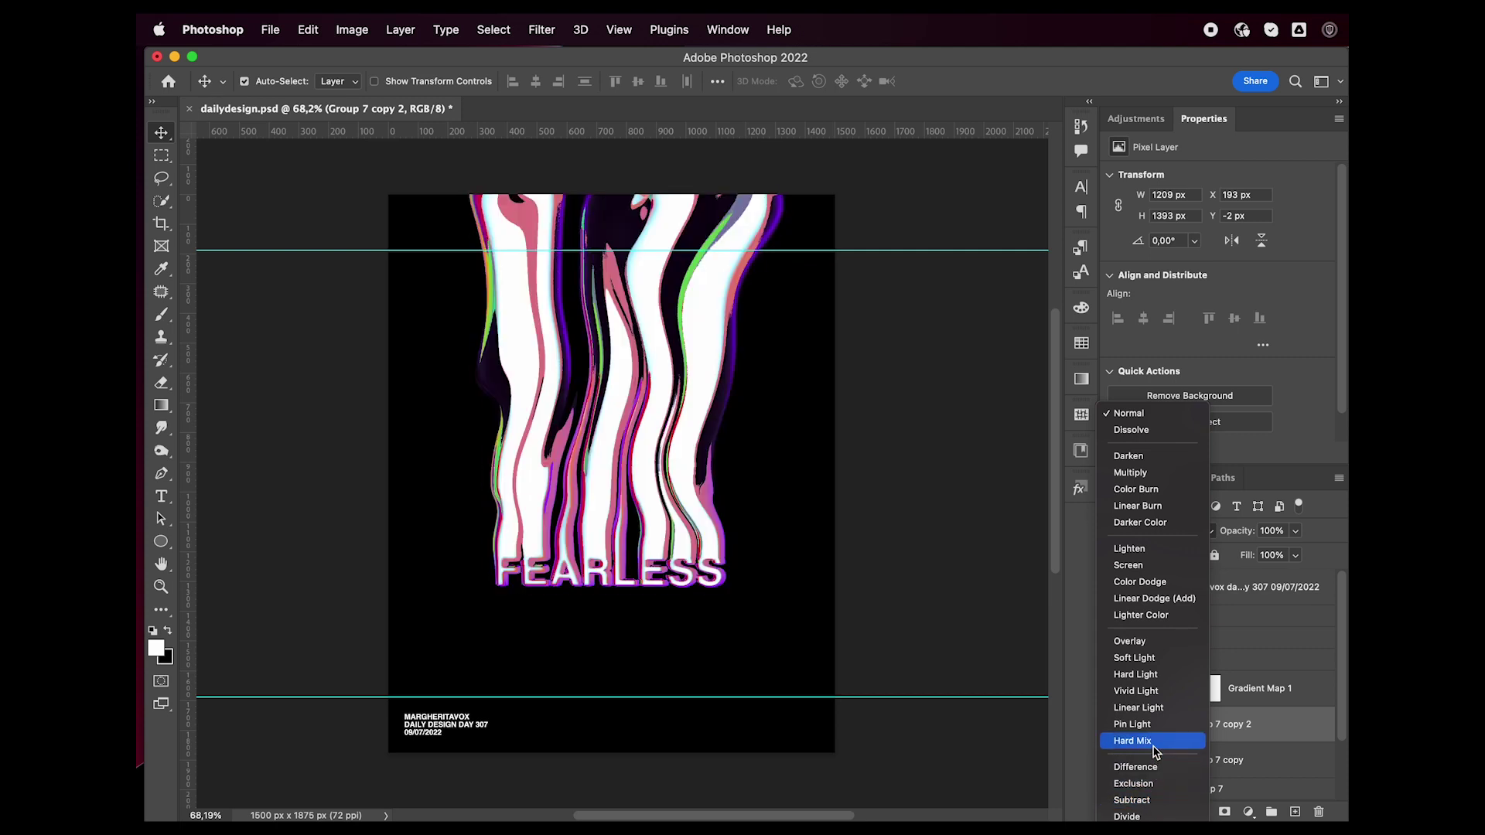
pyautogui.click(1152, 800)
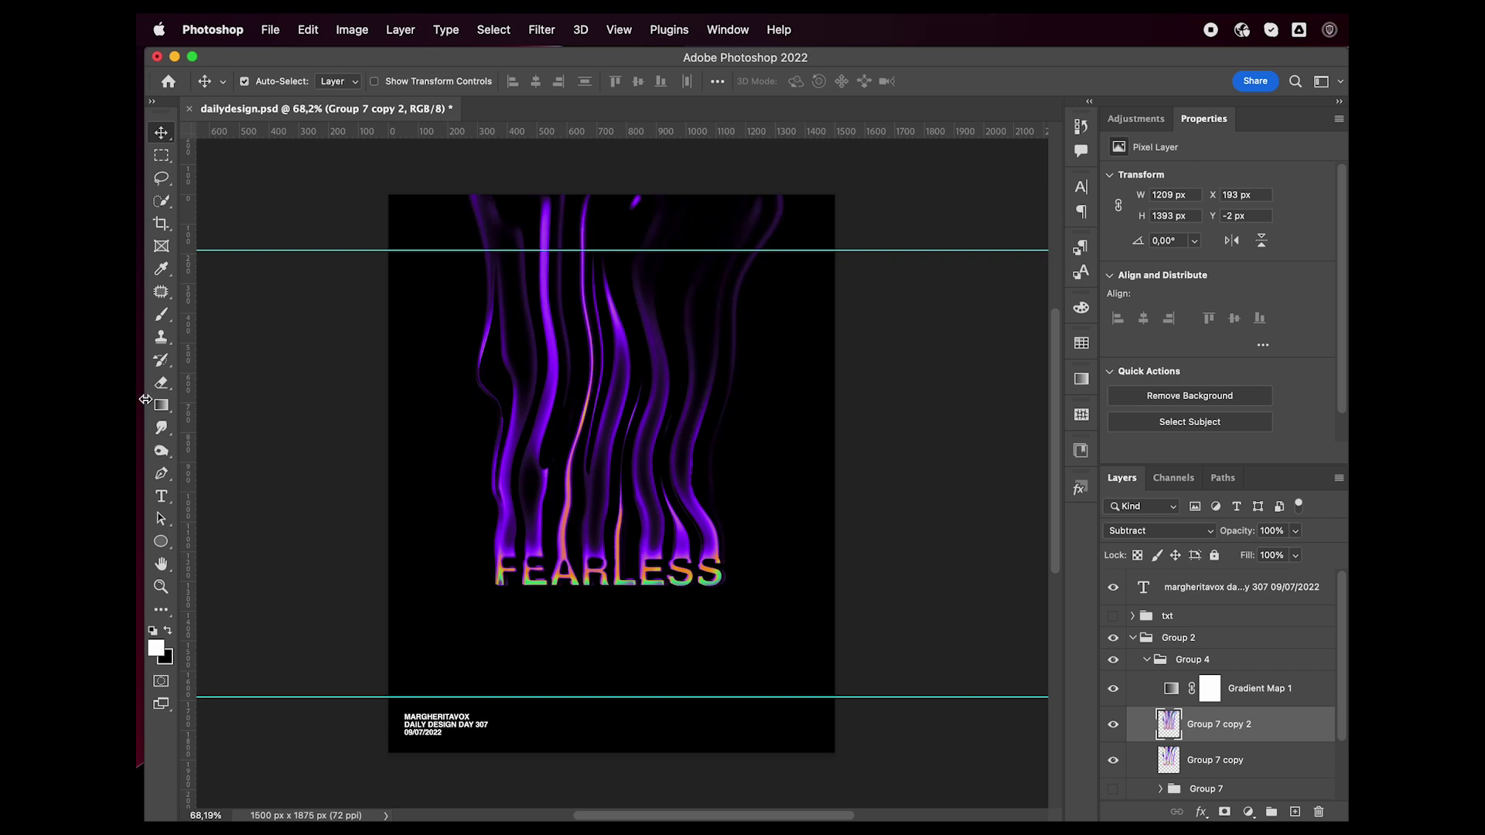
# Smudge the subtracting layer with long vertical strokes across the strands, using a 437 px brush at 70% strength
pyautogui.click(161, 427)
pyautogui.moveTo(499, 456)
pyautogui.mouseDown()
pyautogui.moveTo(486, 398)
pyautogui.moveTo(499, 288)
pyautogui.mouseUp()
pyautogui.moveTo(422, 213)
pyautogui.mouseDown()
pyautogui.moveTo(565, 477)
pyautogui.moveTo(521, 583)
pyautogui.moveTo(419, 578)
pyautogui.mouseUp()
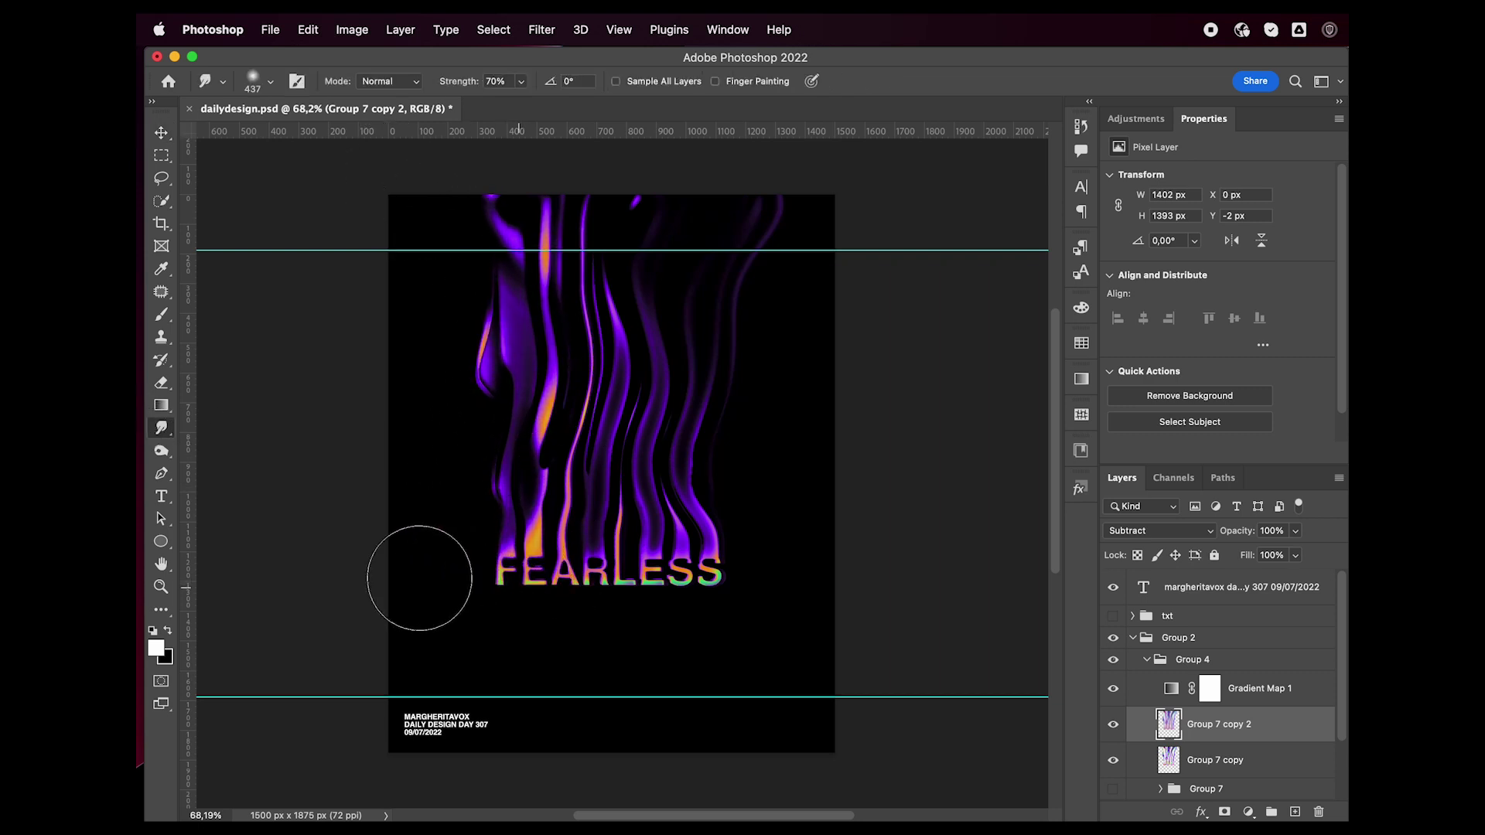
pyautogui.moveTo(706, 564)
pyautogui.mouseDown()
pyautogui.moveTo(613, 603)
pyautogui.moveTo(614, 543)
pyautogui.moveTo(497, 547)
pyautogui.moveTo(689, 564)
pyautogui.moveTo(692, 505)
pyautogui.moveTo(662, 474)
pyautogui.moveTo(673, 491)
pyautogui.moveTo(705, 335)
pyautogui.moveTo(695, 189)
pyautogui.mouseUp()
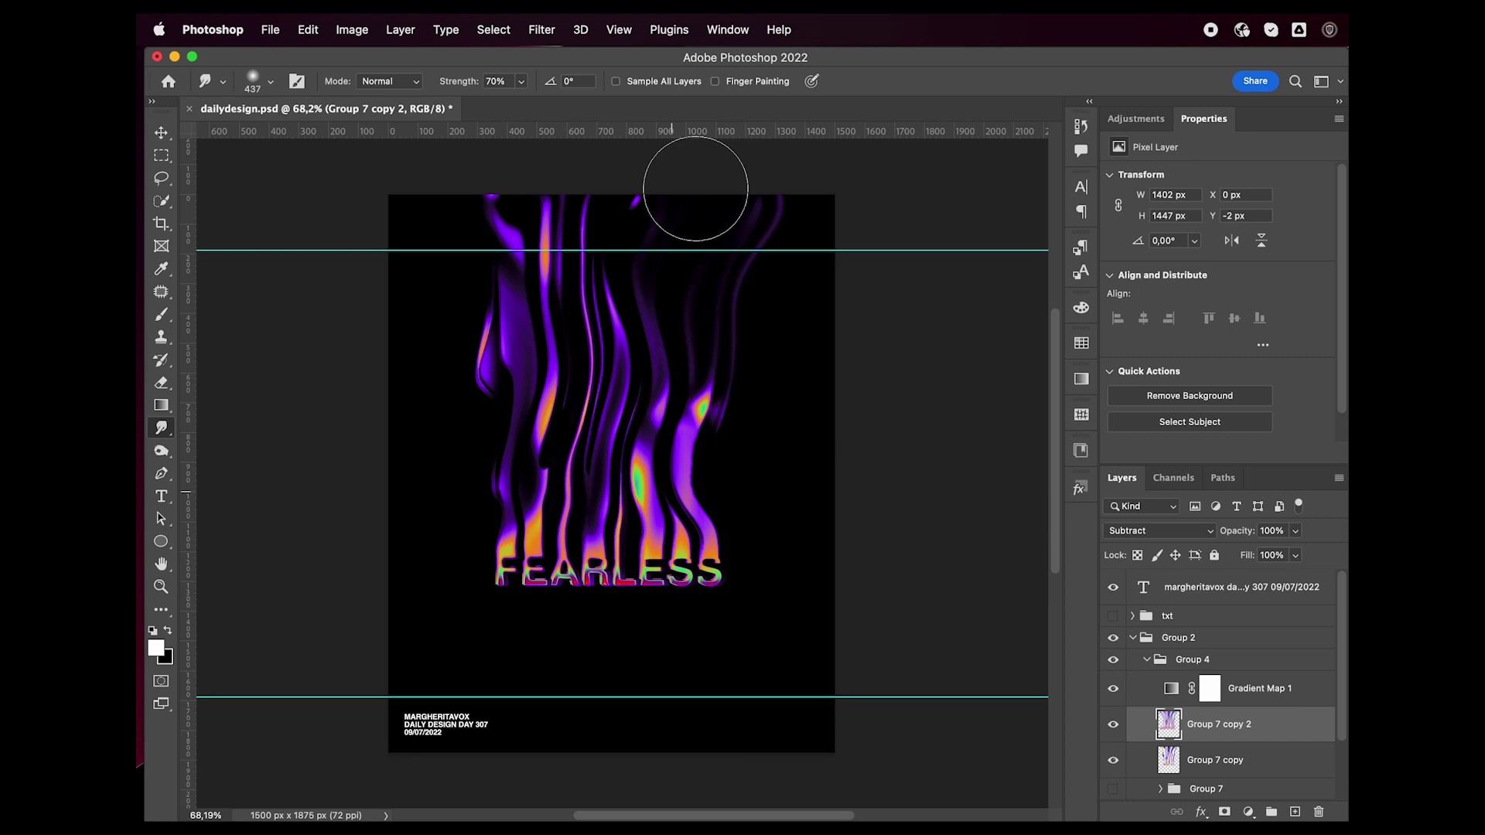
pyautogui.moveTo(586, 441)
pyautogui.mouseDown()
pyautogui.moveTo(590, 540)
pyautogui.moveTo(569, 265)
pyautogui.moveTo(576, 456)
pyautogui.moveTo(586, 298)
pyautogui.moveTo(629, 116)
pyautogui.mouseUp()
pyautogui.press('v')
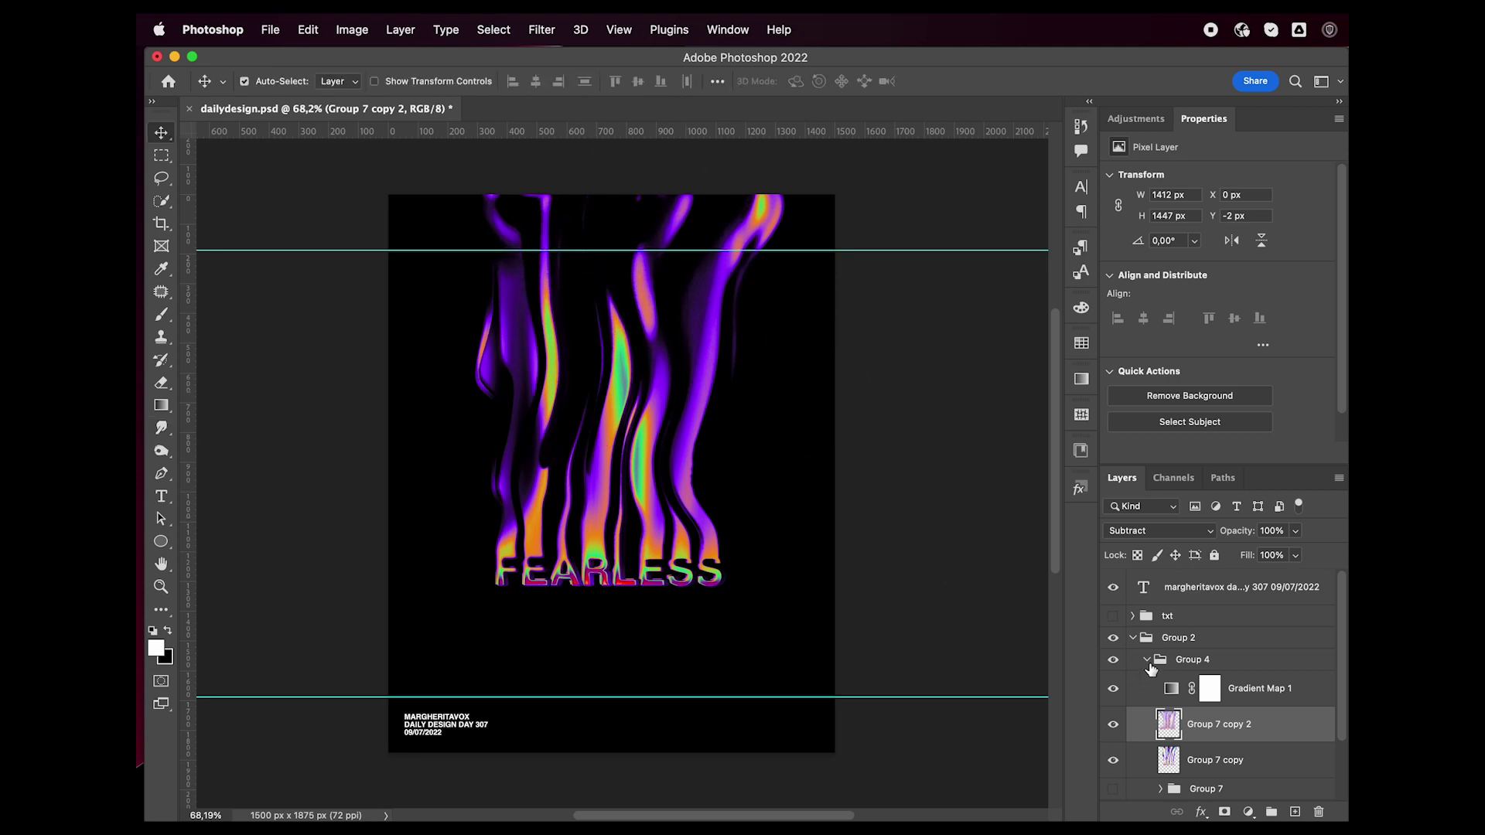
# Collapse Group 4, duplicate it and merge the duplicate into a single layer
pyautogui.click(1148, 659)
pyautogui.click(1160, 660)
pyautogui.press('super+j')
pyautogui.rightClick(1175, 661)
pyautogui.press('Escape')
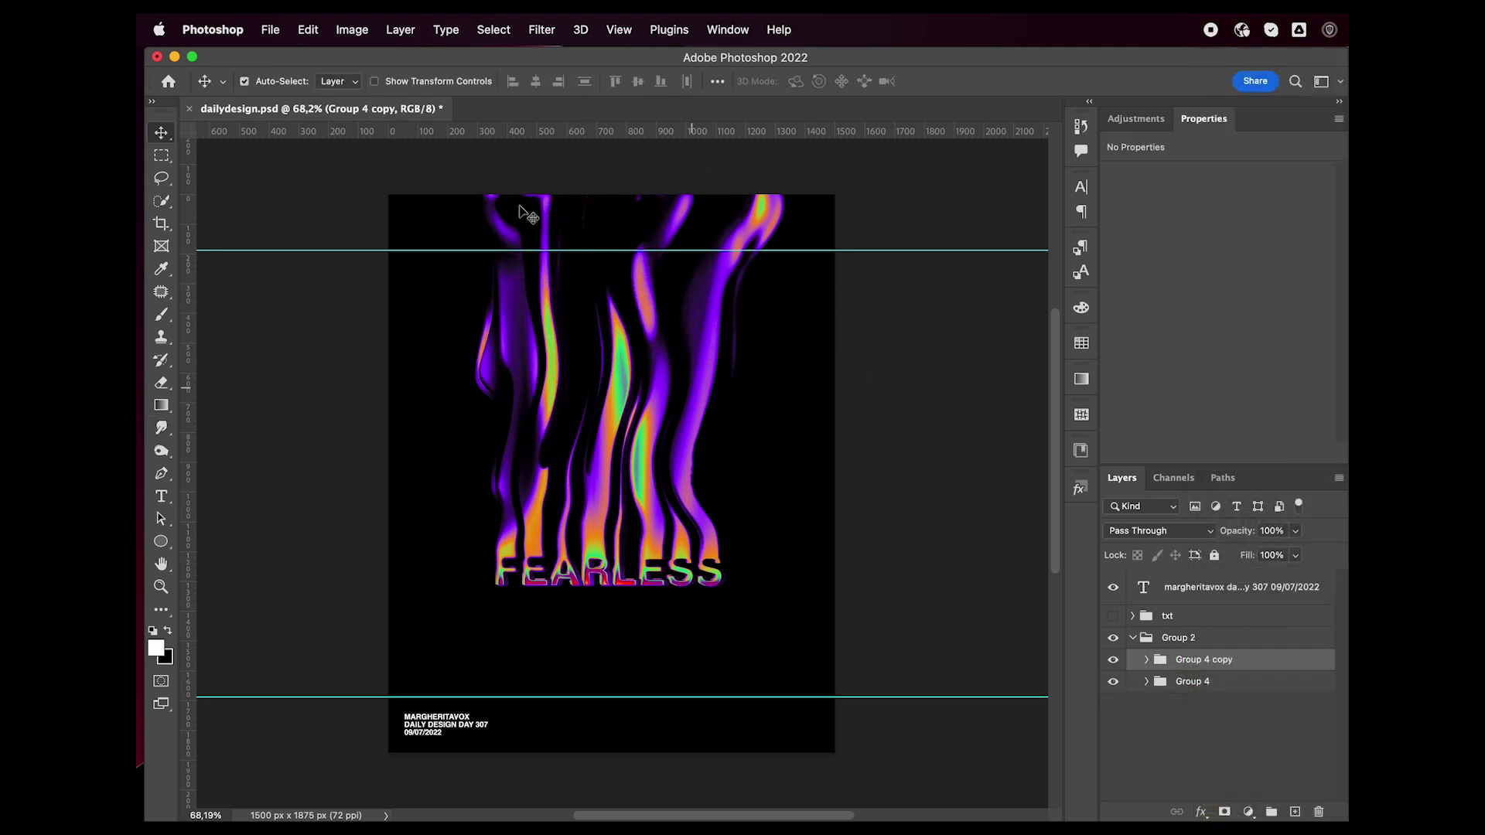
pyautogui.press('super+e')
# Duplicate the merged layer, flip the new copy both horizontally and vertically, and move it down to the poster's lower half
pyautogui.click(541, 30)
pyautogui.click(541, 30)
pyautogui.press('super+j')
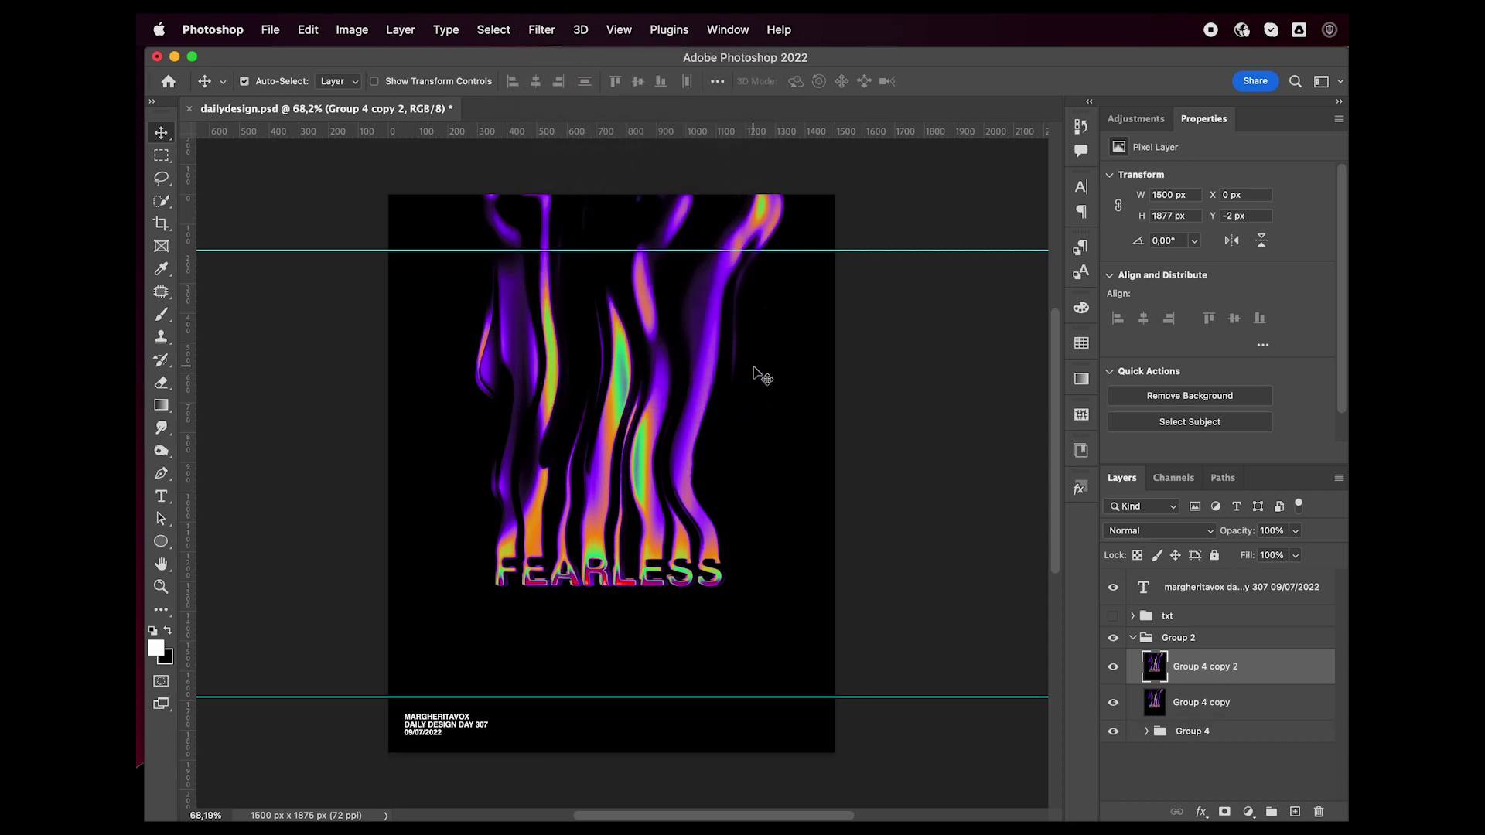
pyautogui.press('super+t')
pyautogui.moveTo(851, 186); pyautogui.dragTo(512, 589)
pyautogui.moveTo(670, 407); pyautogui.dragTo(670, 686)
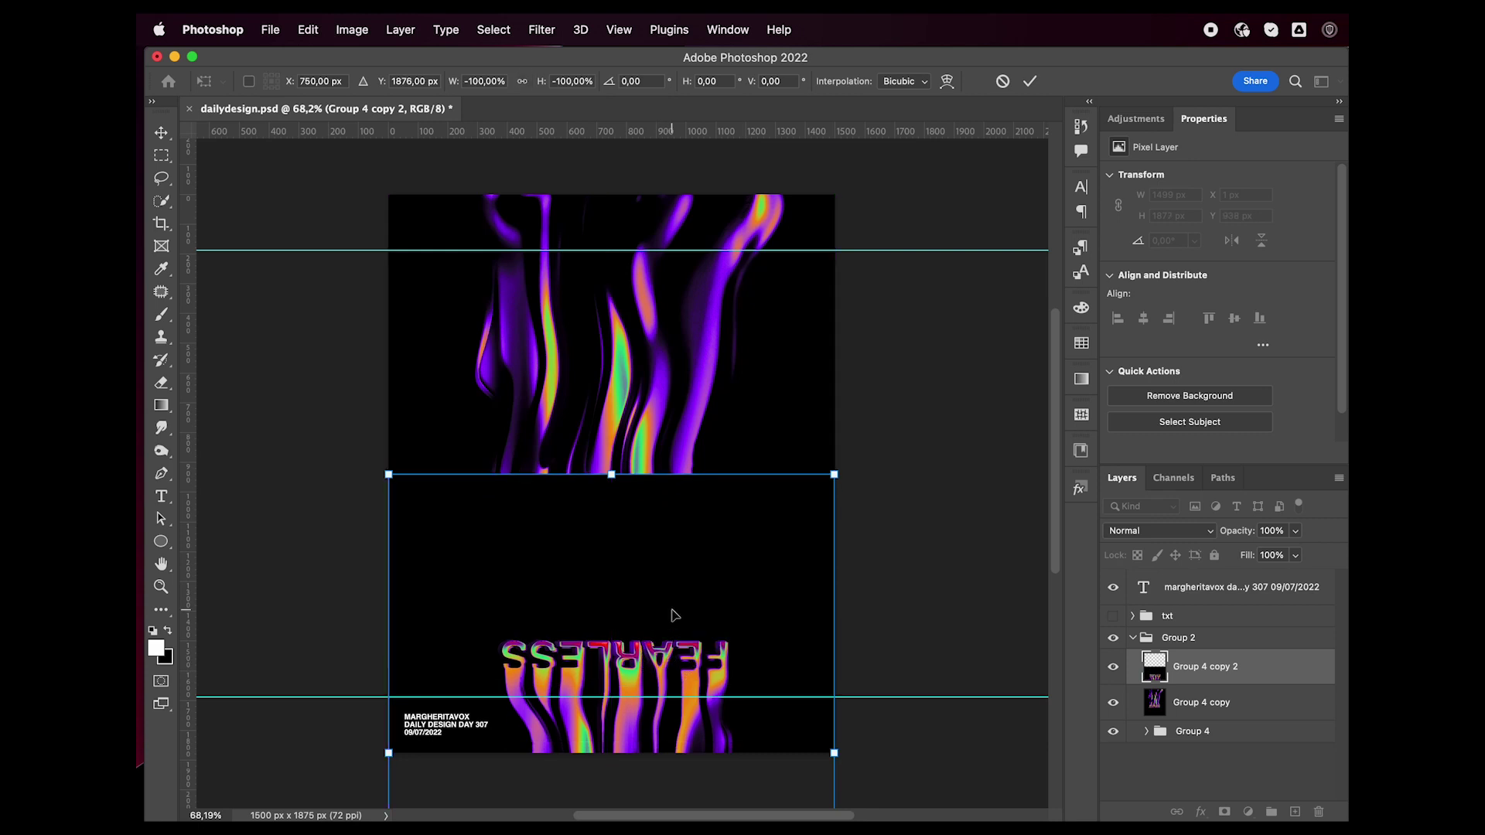
pyautogui.press('Return')
# Delete the empty black band above the upside-down word and move the flipped copy up directly beneath the original FEARLESS
pyautogui.press('m')
pyautogui.moveTo(389, 424)
pyautogui.mouseDown()
pyautogui.moveTo(498, 503)
pyautogui.moveTo(879, 633)
pyautogui.mouseUp()
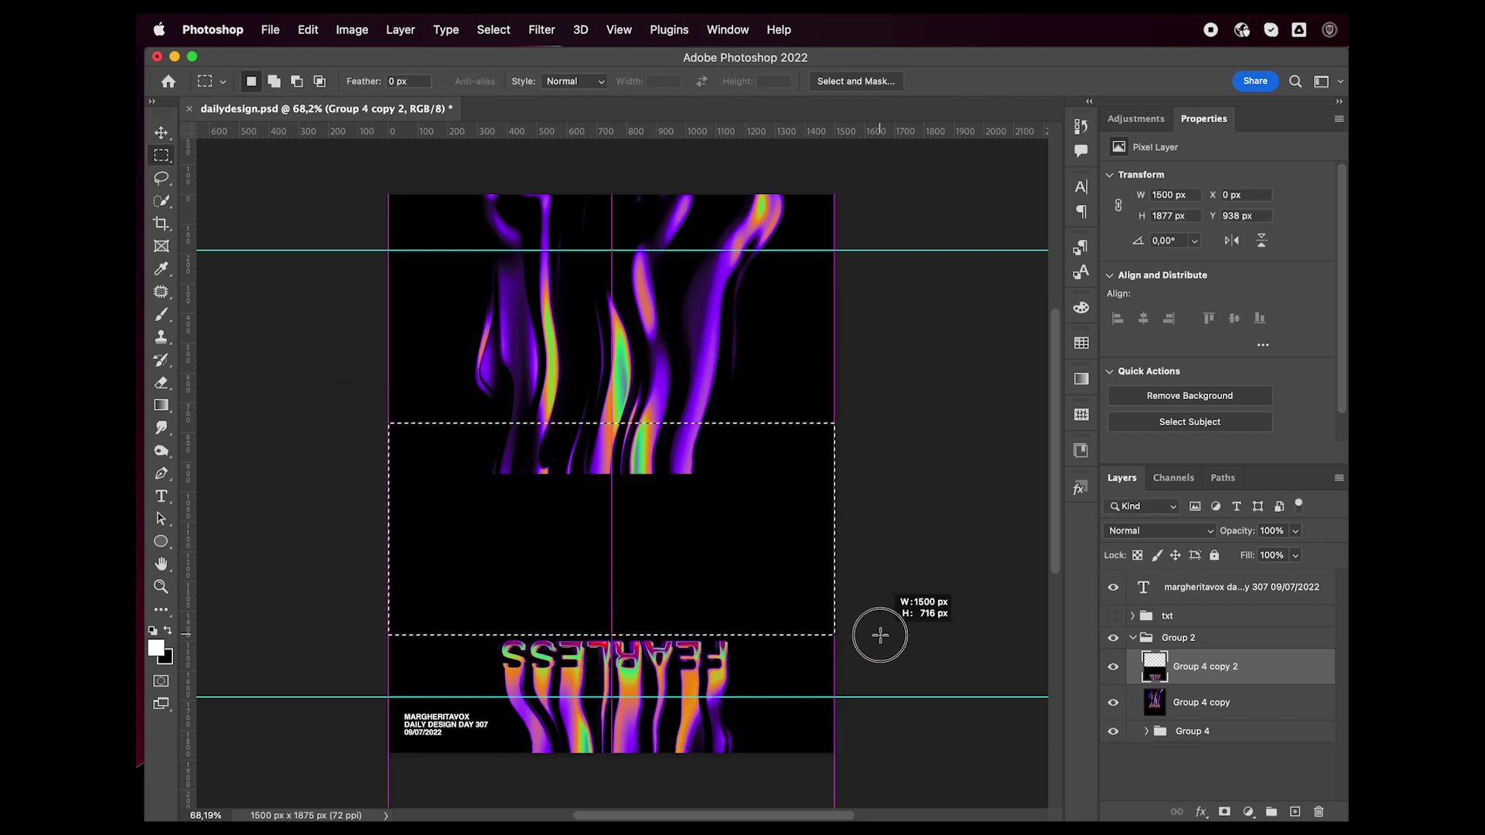
pyautogui.press('BackSpace')
pyautogui.press('super+d')
pyautogui.press('v')
pyautogui.moveTo(723, 685); pyautogui.dragTo(709, 632)
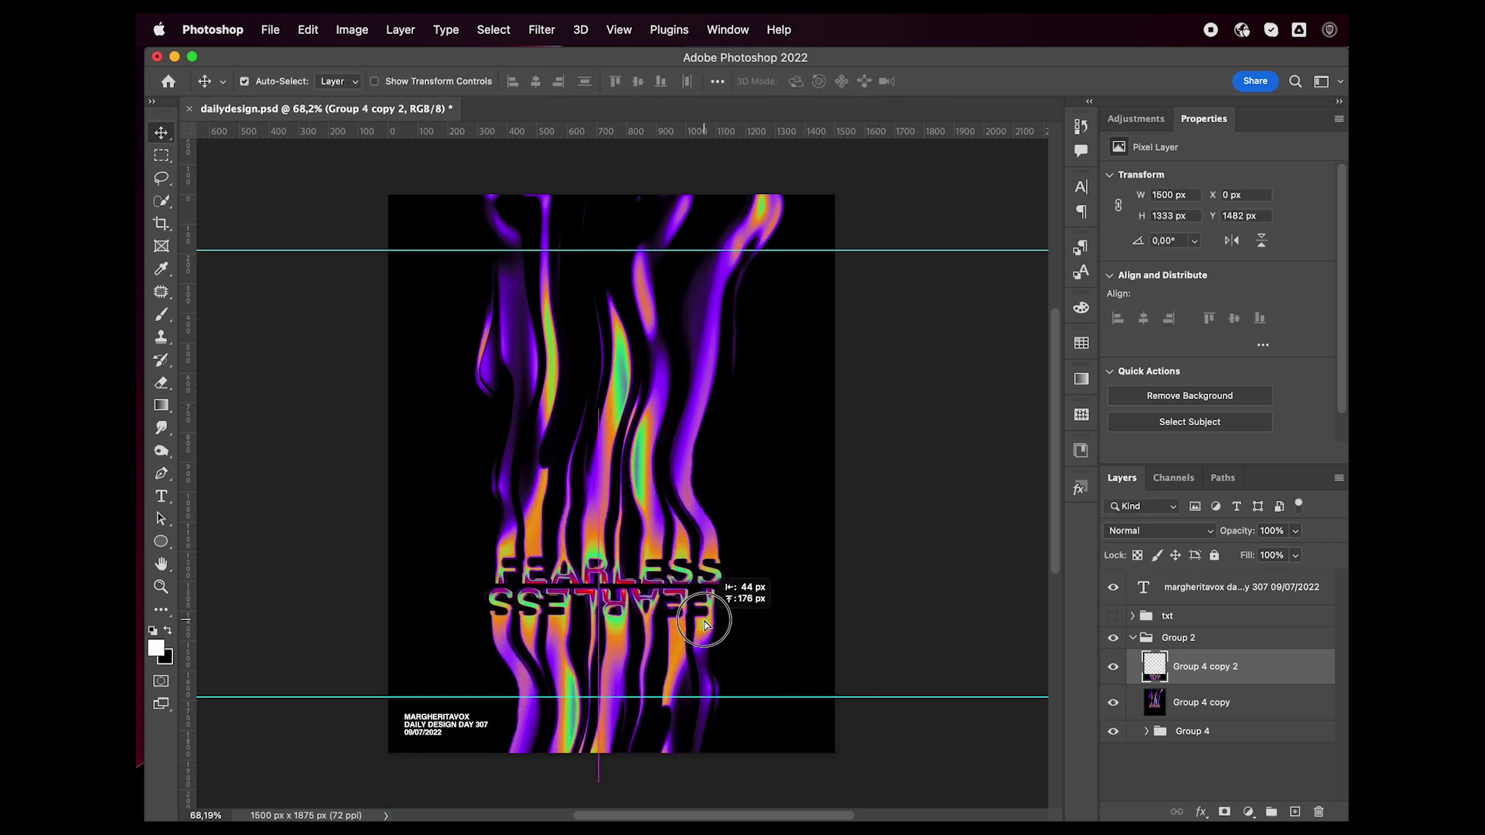
# Flip the upside-down copy horizontally so it mirrors the word, align it with the canvas sides and nudge it up 30 px
pyautogui.press('super+t')
pyautogui.rightClick(664, 634)
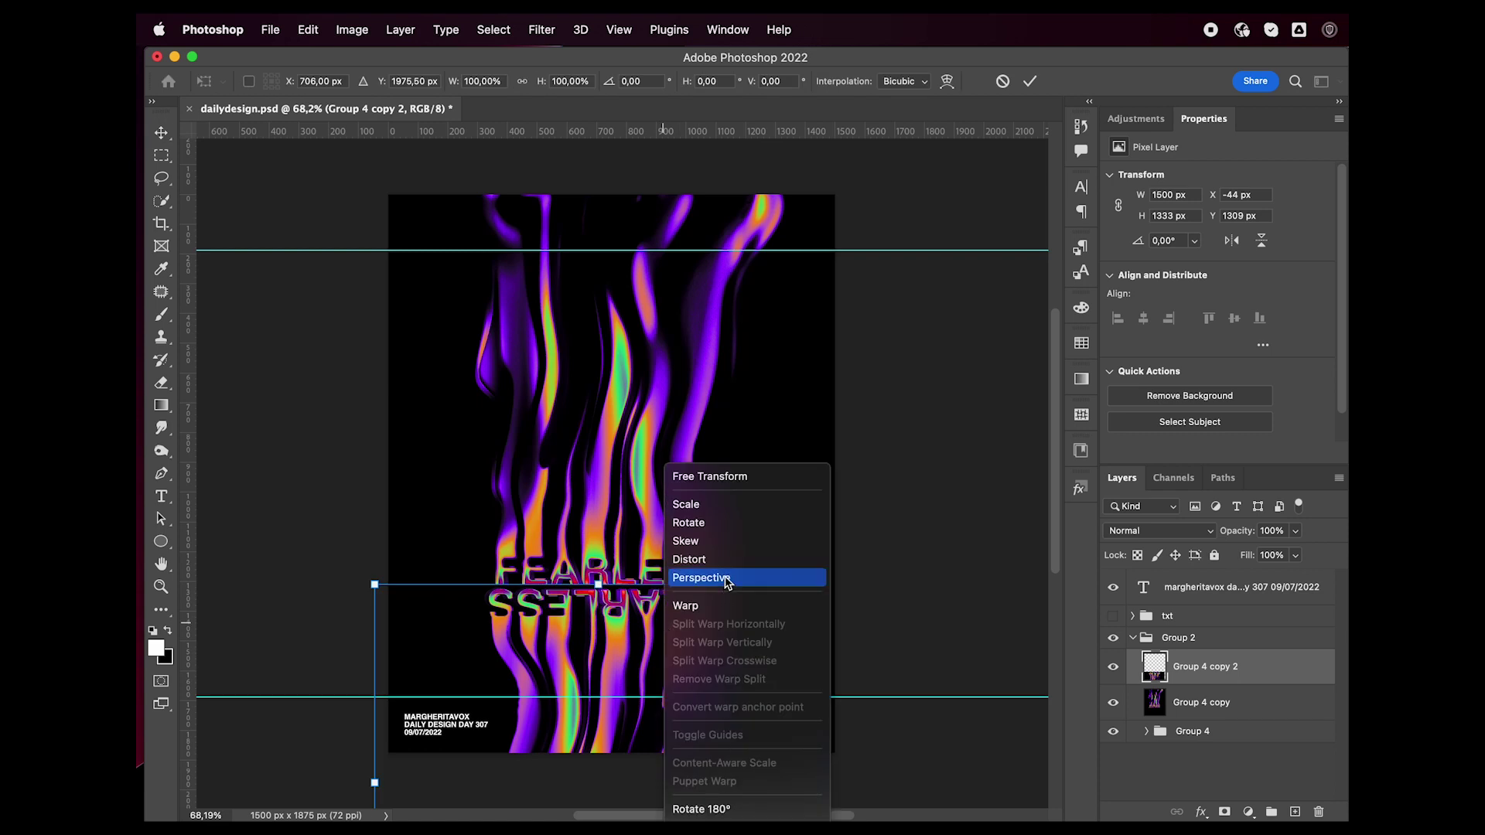
pyautogui.click(1274, 670)
pyautogui.moveTo(684, 645)
pyautogui.mouseDown()
pyautogui.moveTo(698, 478)
pyautogui.moveTo(702, 673)
pyautogui.moveTo(703, 638)
pyautogui.mouseUp()
pyautogui.rightClick(657, 475)
pyautogui.click(700, 809)
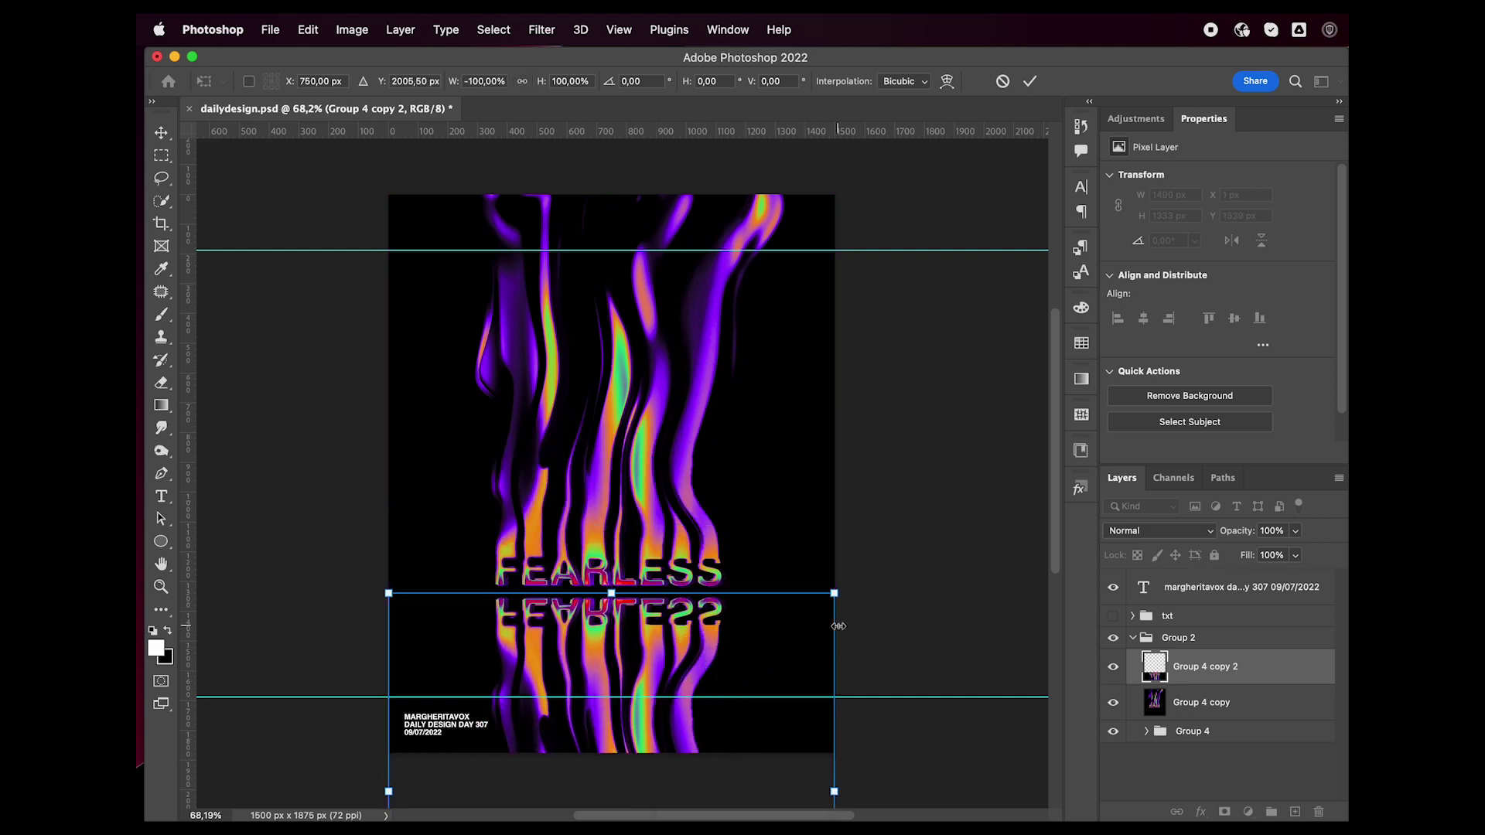
pyautogui.press('Return')
pyautogui.hotkey('shift', 'Up')
pyautogui.hotkey('shift', 'Up')
pyautogui.hotkey('shift', 'Up')
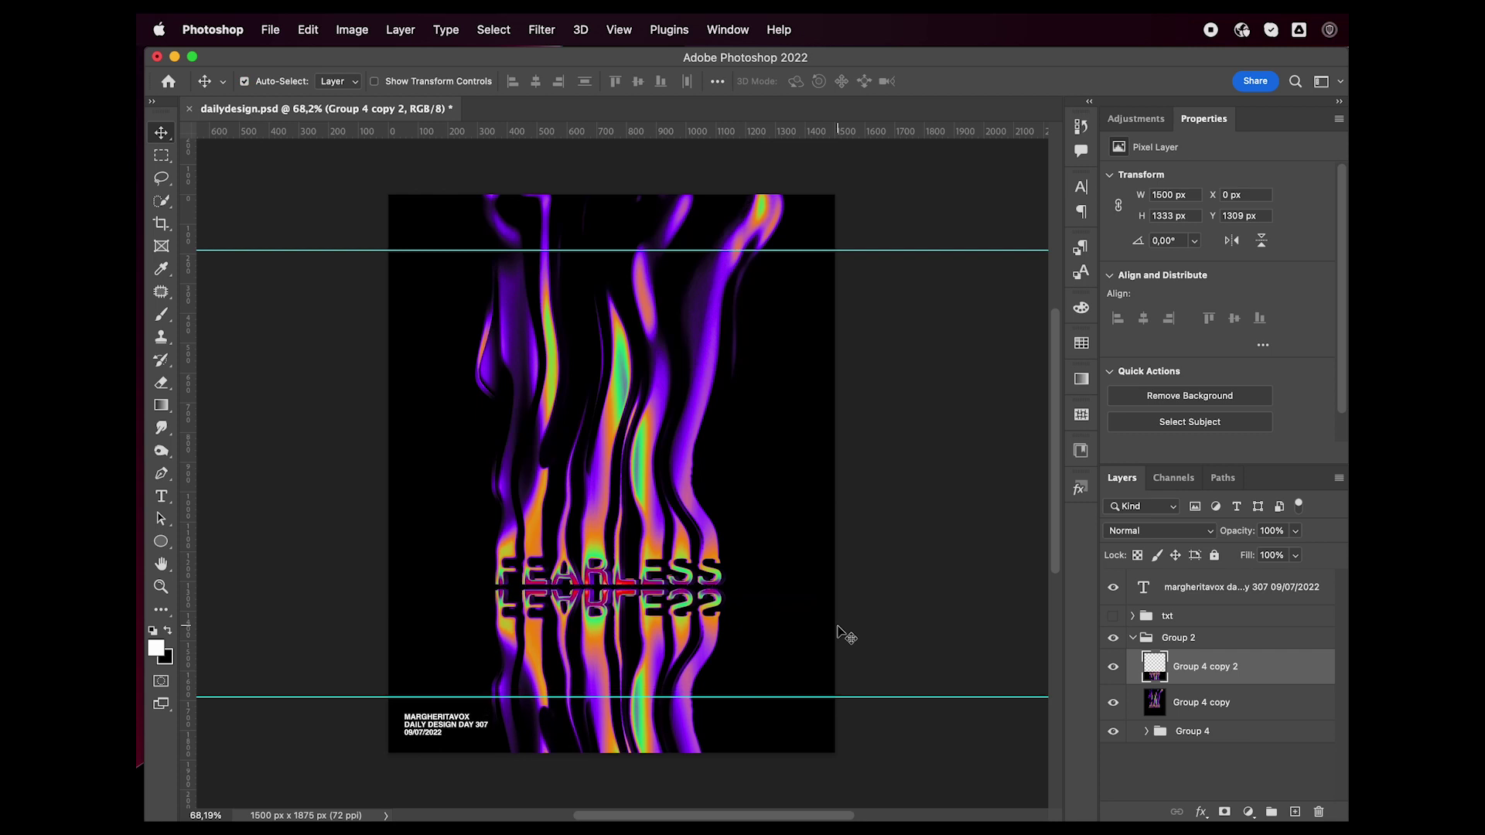
# Trim the thin black strip off the upper edge of the reflection layer and clear the selection
pyautogui.press('m')
pyautogui.moveTo(388, 539); pyautogui.dragTo(849, 587)
pyautogui.press('BackSpace')
pyautogui.press('super+d')
pyautogui.press('v')
# Apply a Motion Blur to the reflection with a 90° angle and a distance of 20 pixels
pyautogui.click(540, 31)
pyautogui.moveTo(549, 261)
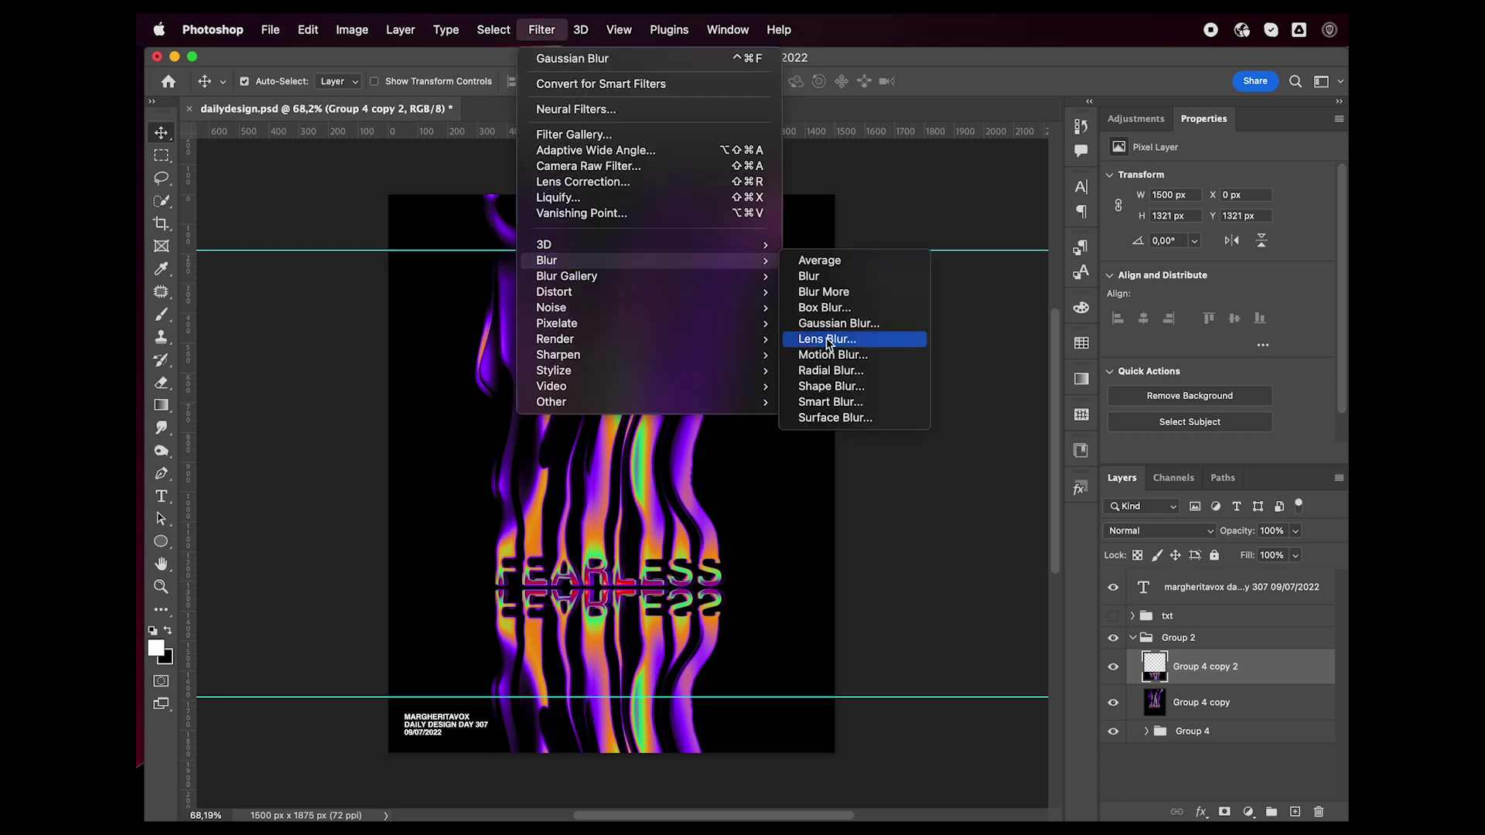
pyautogui.click(808, 351)
pyautogui.moveTo(1083, 543); pyautogui.dragTo(1068, 545)
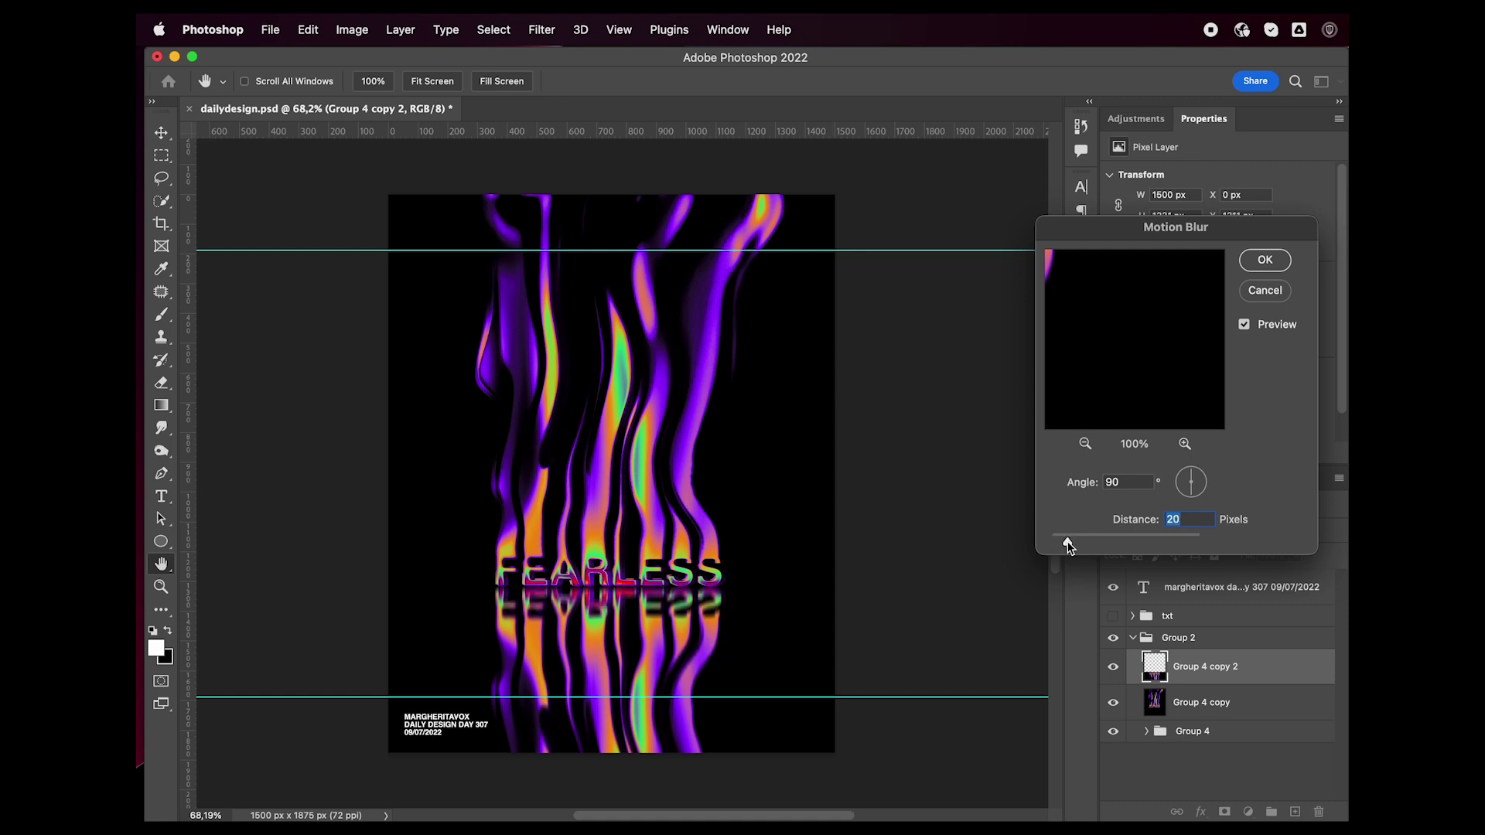
pyautogui.click(1268, 260)
# Apply a Medium-size Ripple distortion of about 100% to the reflection and lower its opacity to 59%
pyautogui.click(542, 29)
pyautogui.moveTo(573, 297)
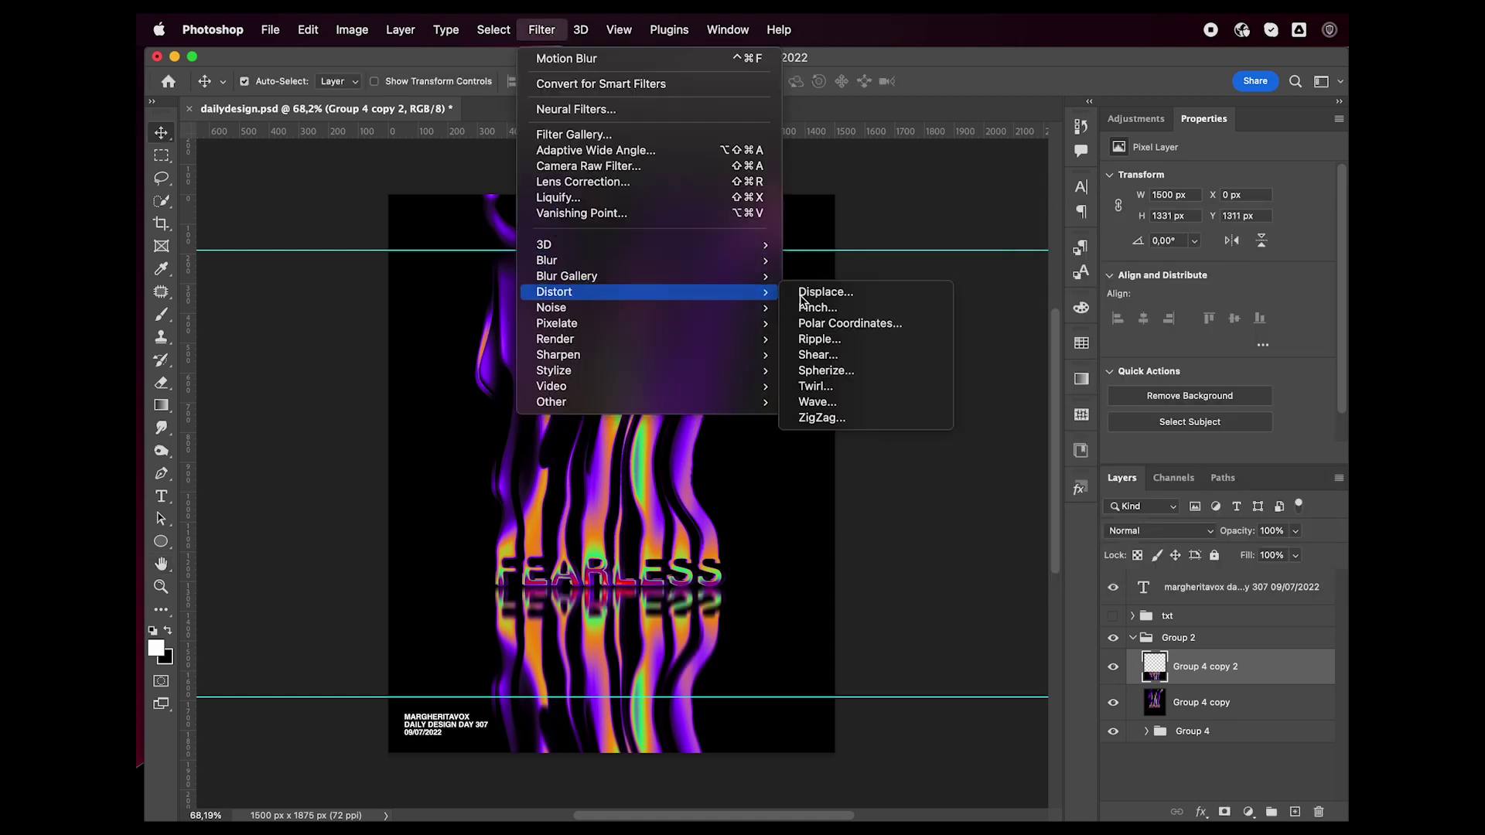
pyautogui.click(842, 341)
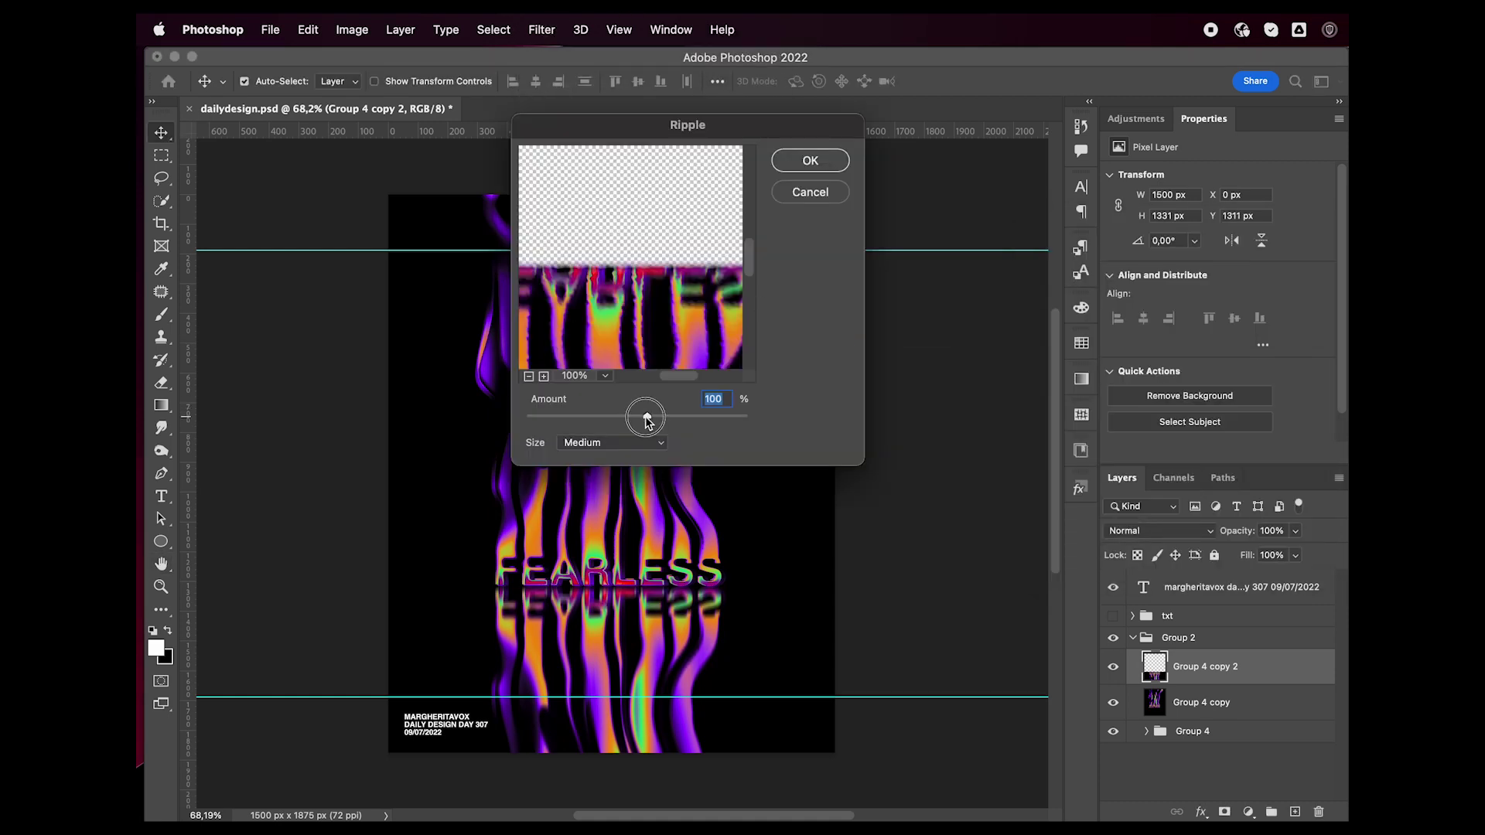
pyautogui.moveTo(641, 422); pyautogui.dragTo(649, 420)
pyautogui.click(799, 164)
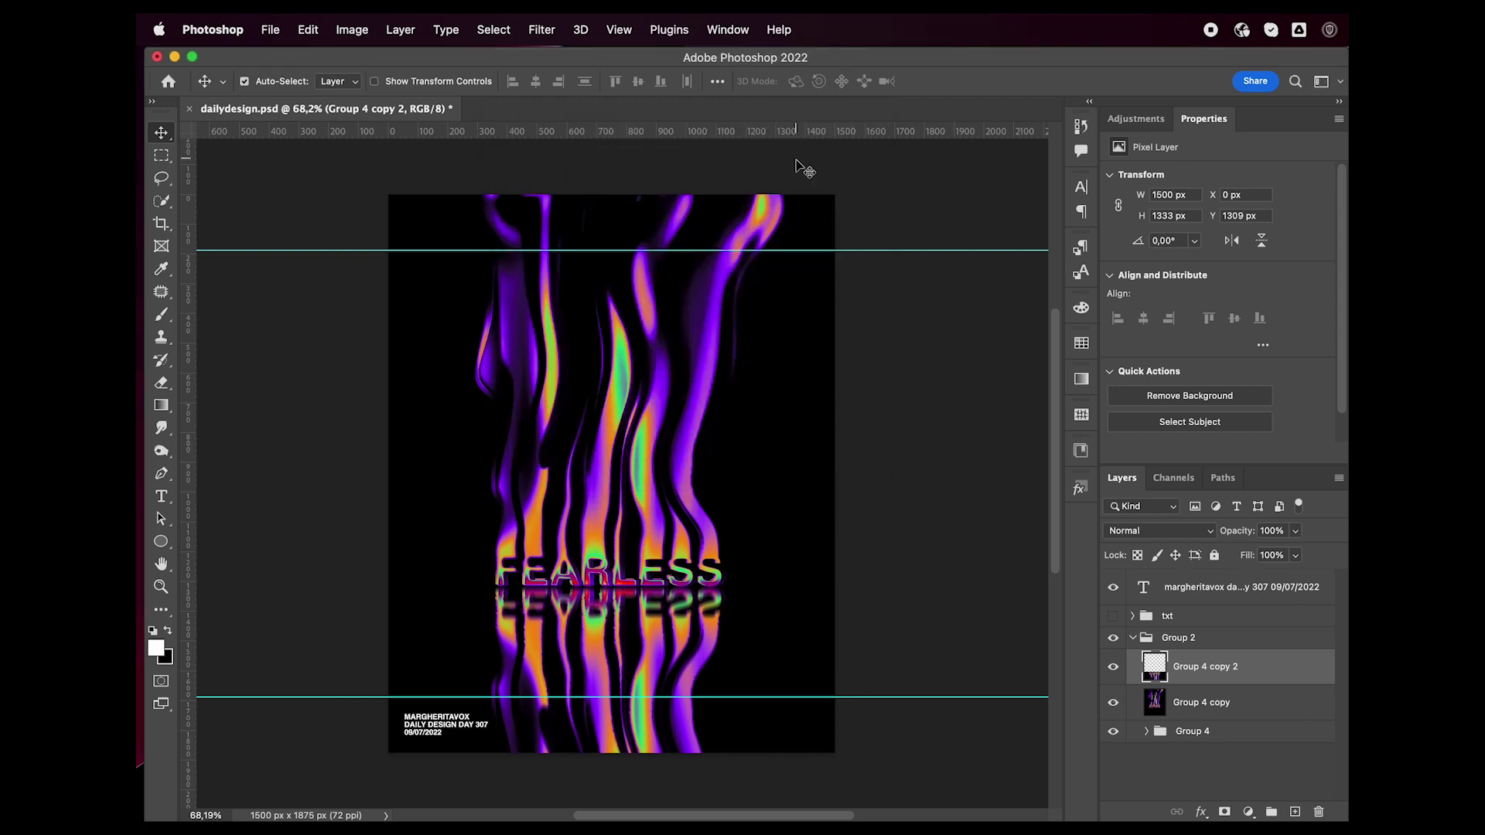
pyautogui.click(1294, 530)
pyautogui.moveTo(1301, 550); pyautogui.dragTo(1262, 554)
# Group the reflection with the merged artwork layer, duplicate the group and merge the duplicate into one layer
pyautogui.click(1280, 678)
pyautogui.keyDown('super'); pyautogui.click(1273, 712); pyautogui.keyUp('super')
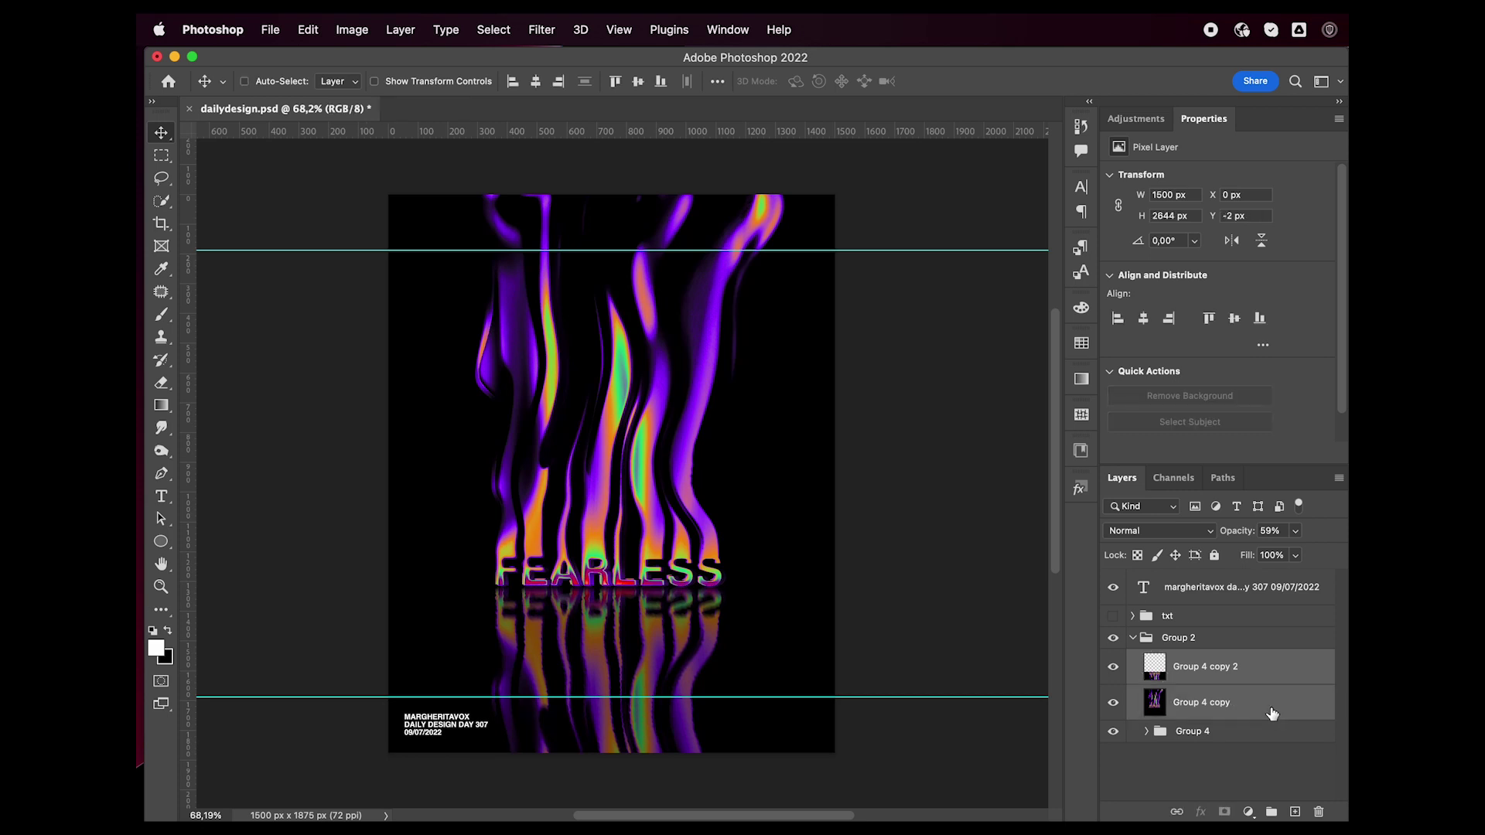
pyautogui.press('super+g')
pyautogui.rightClick(1237, 673)
pyautogui.click(1268, 740)
pyautogui.press('super+e')
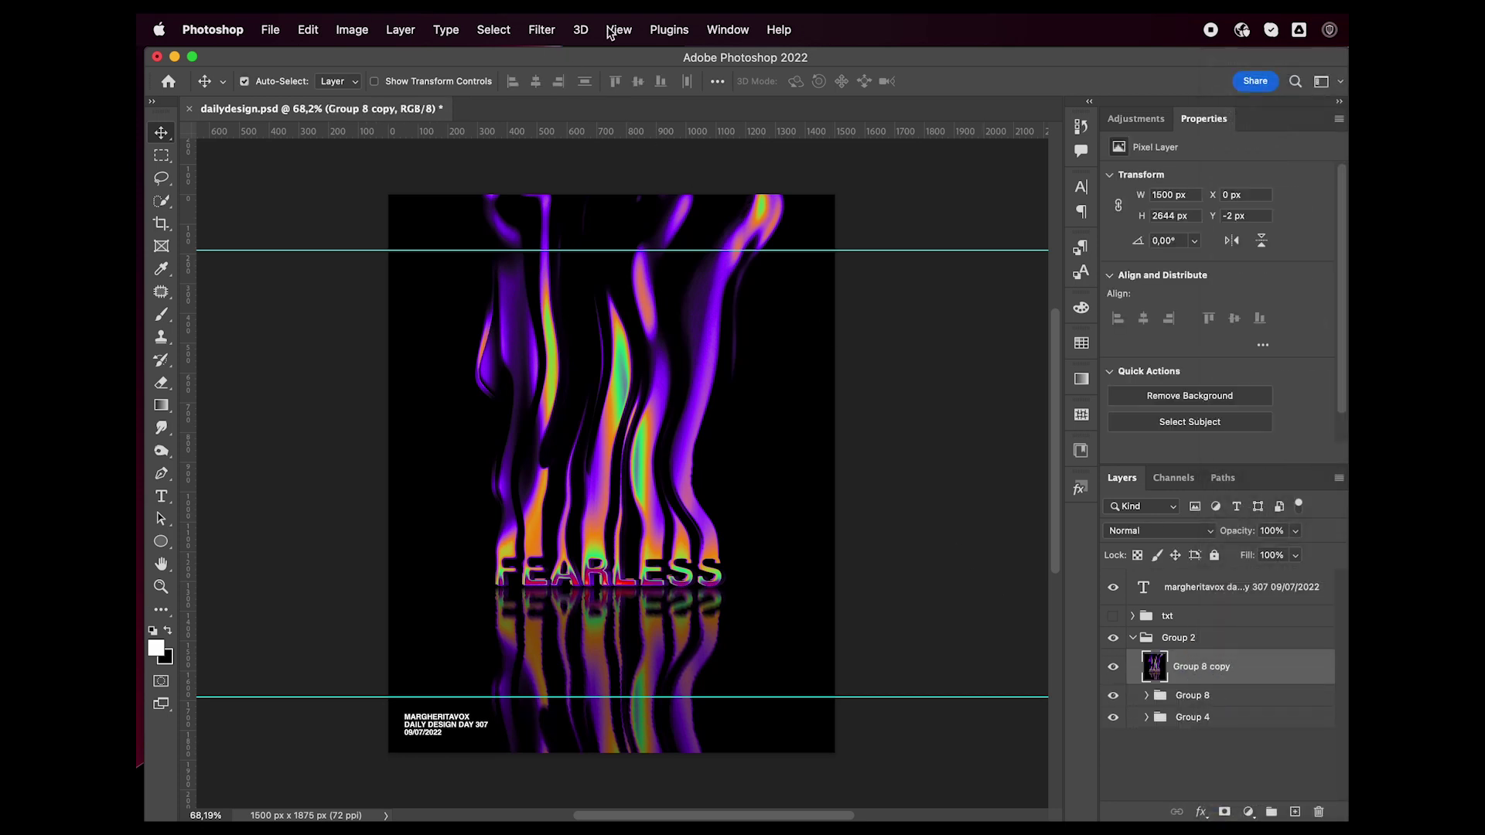
# Add a Hue/Saturation adjustment above the merged layer with saturation +100 and hue about -79
pyautogui.click(1135, 119)
pyautogui.click(1139, 181)
pyautogui.moveTo(1217, 276); pyautogui.dragTo(1321, 276)
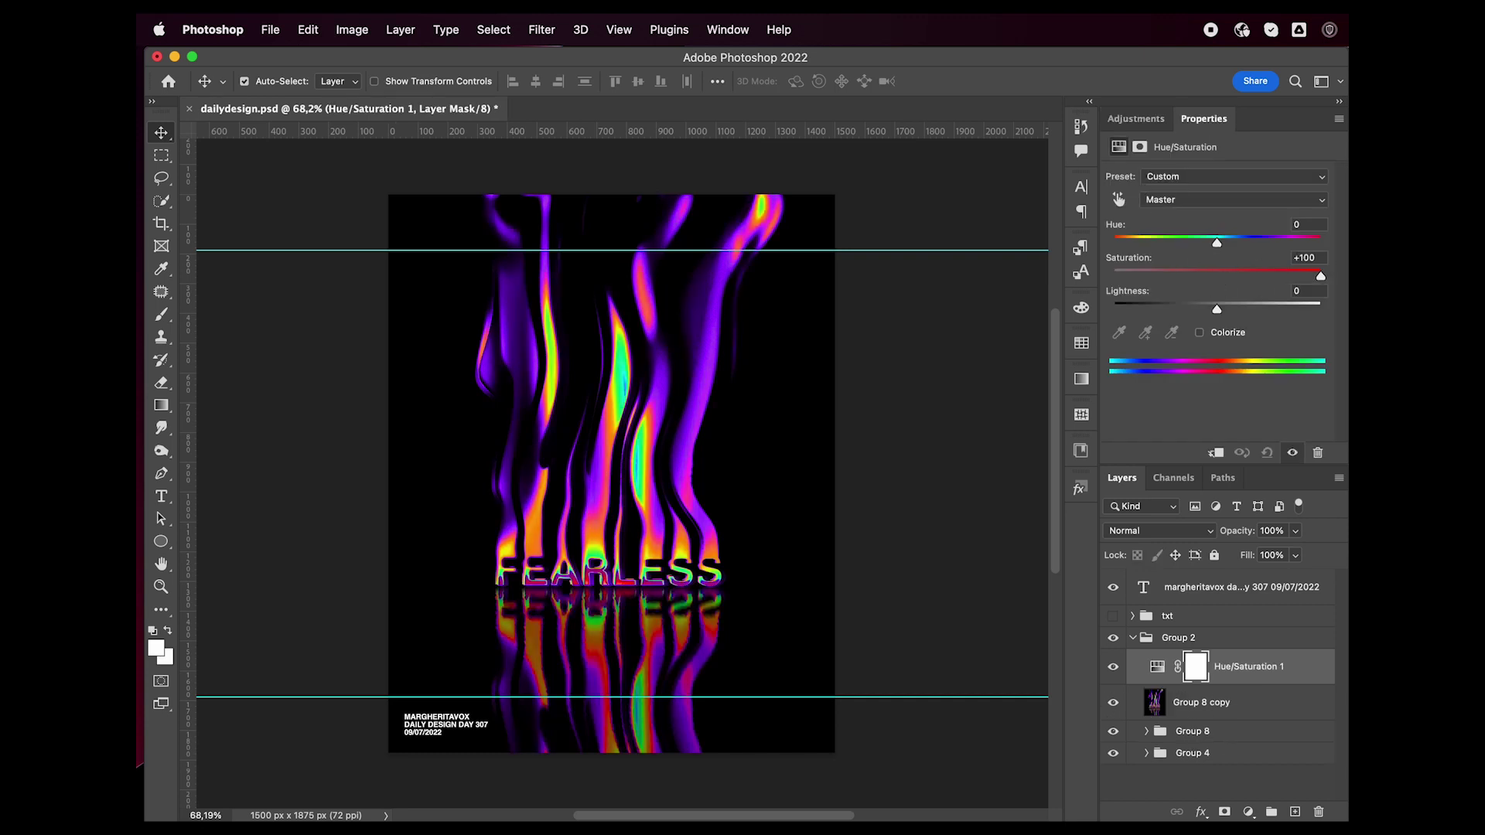
pyautogui.moveTo(1218, 246); pyautogui.dragTo(1159, 253)
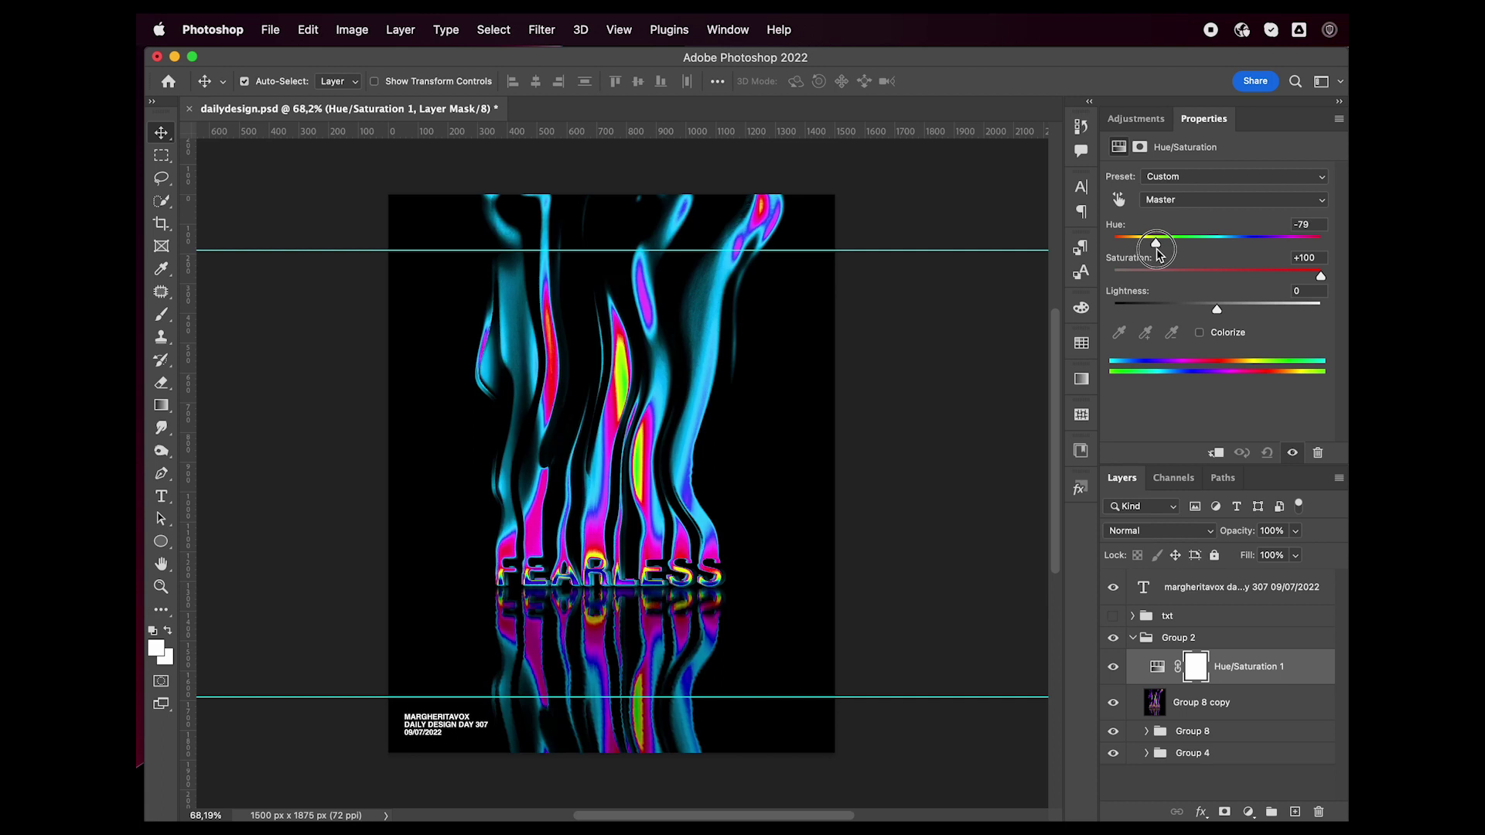
# Group the Hue/Saturation adjustment with the Group 8 copy layer, duplicate that group and merge the duplicate
pyautogui.keyDown('shift'); pyautogui.click(1262, 708); pyautogui.keyUp('shift')
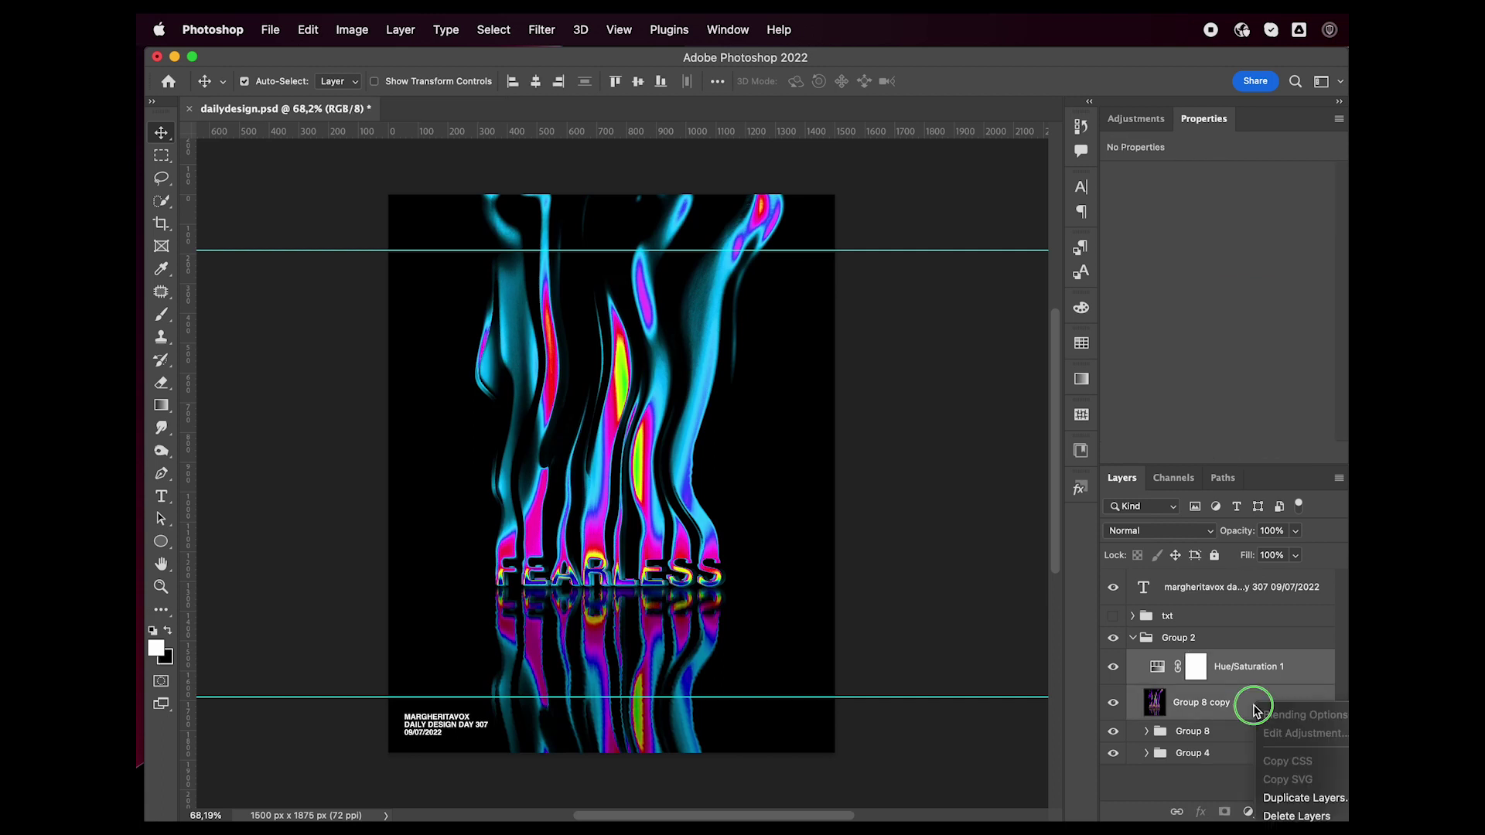
pyautogui.press('super+g')
pyautogui.press('super+j')
pyautogui.rightClick(1207, 692)
pyautogui.click(1246, 735)
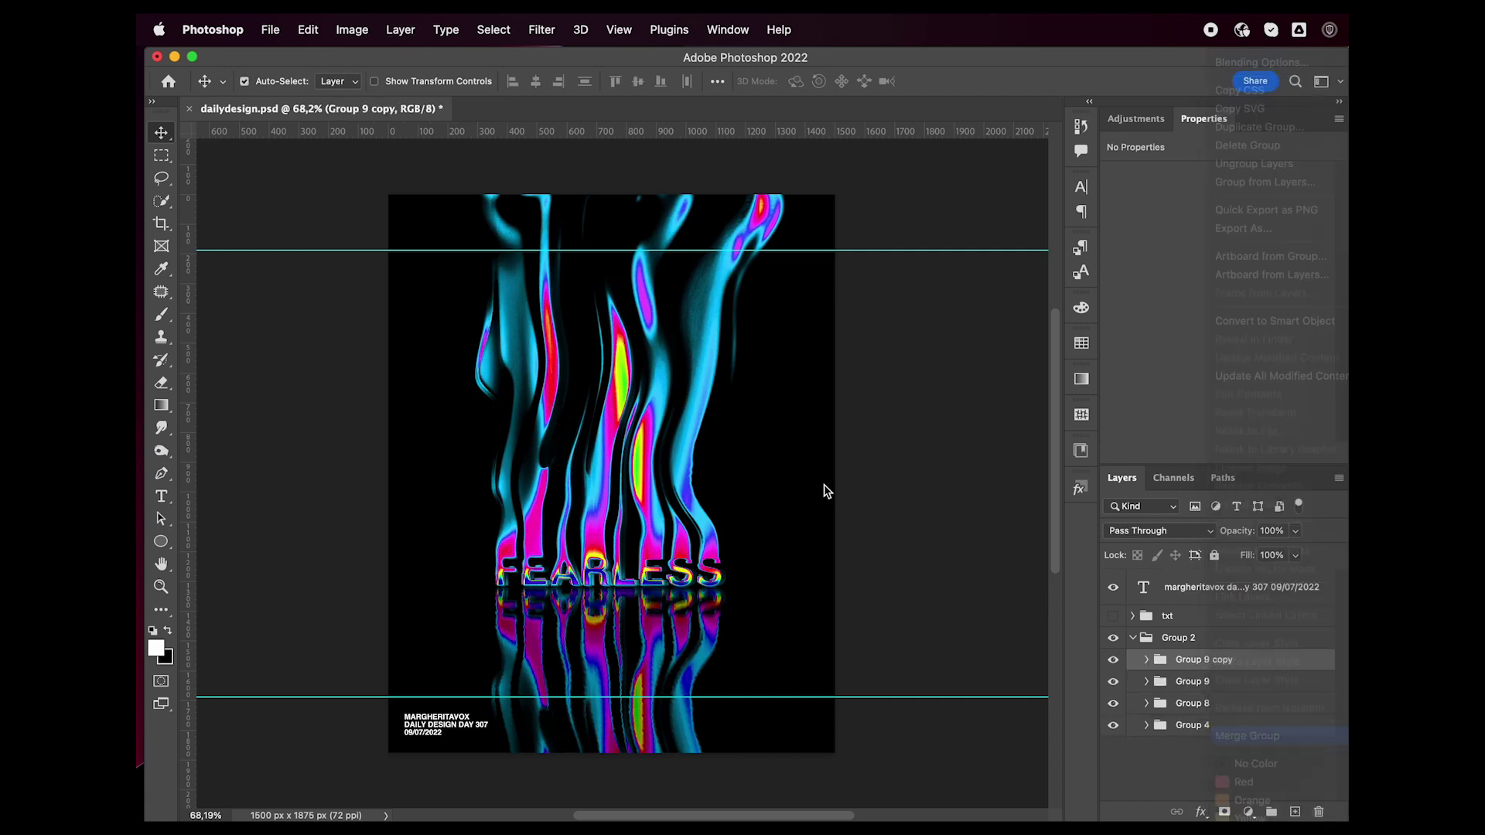
# Apply the Add Noise filter to the merged recoloured layer
pyautogui.click(541, 29)
pyautogui.moveTo(727, 312)
pyautogui.click(808, 308)
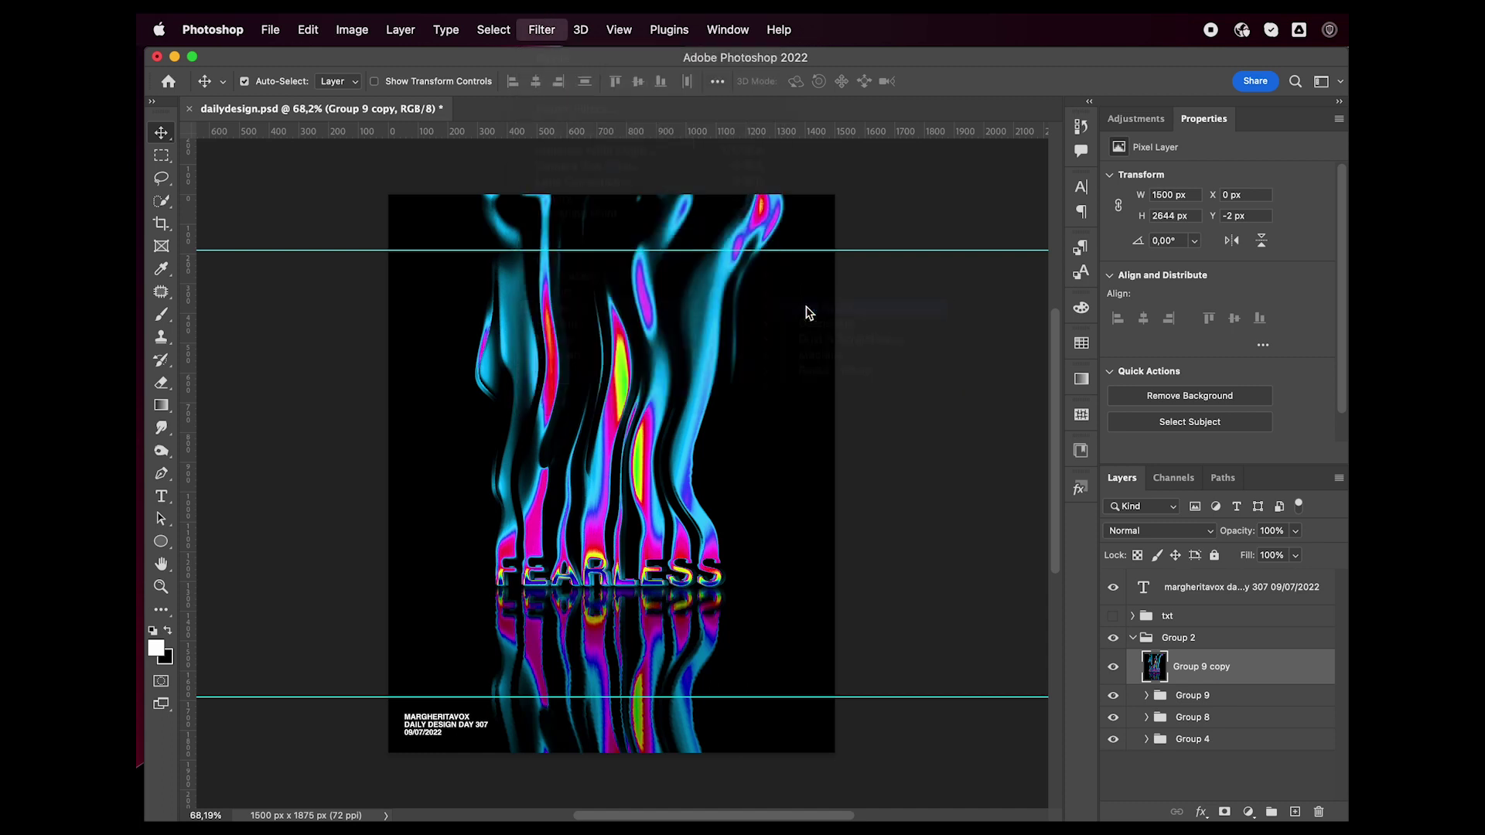
pyautogui.click(1258, 324)
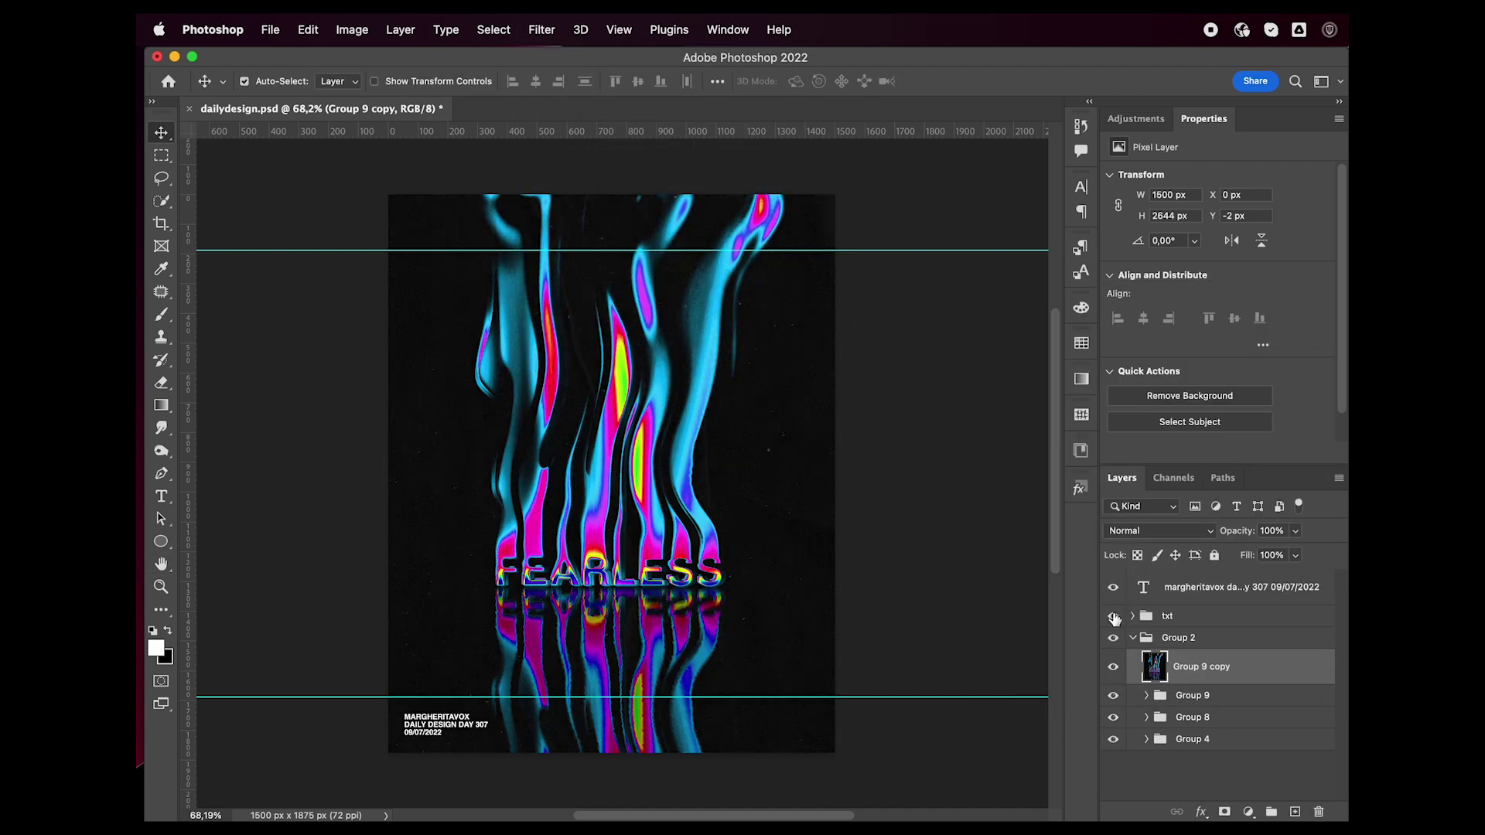